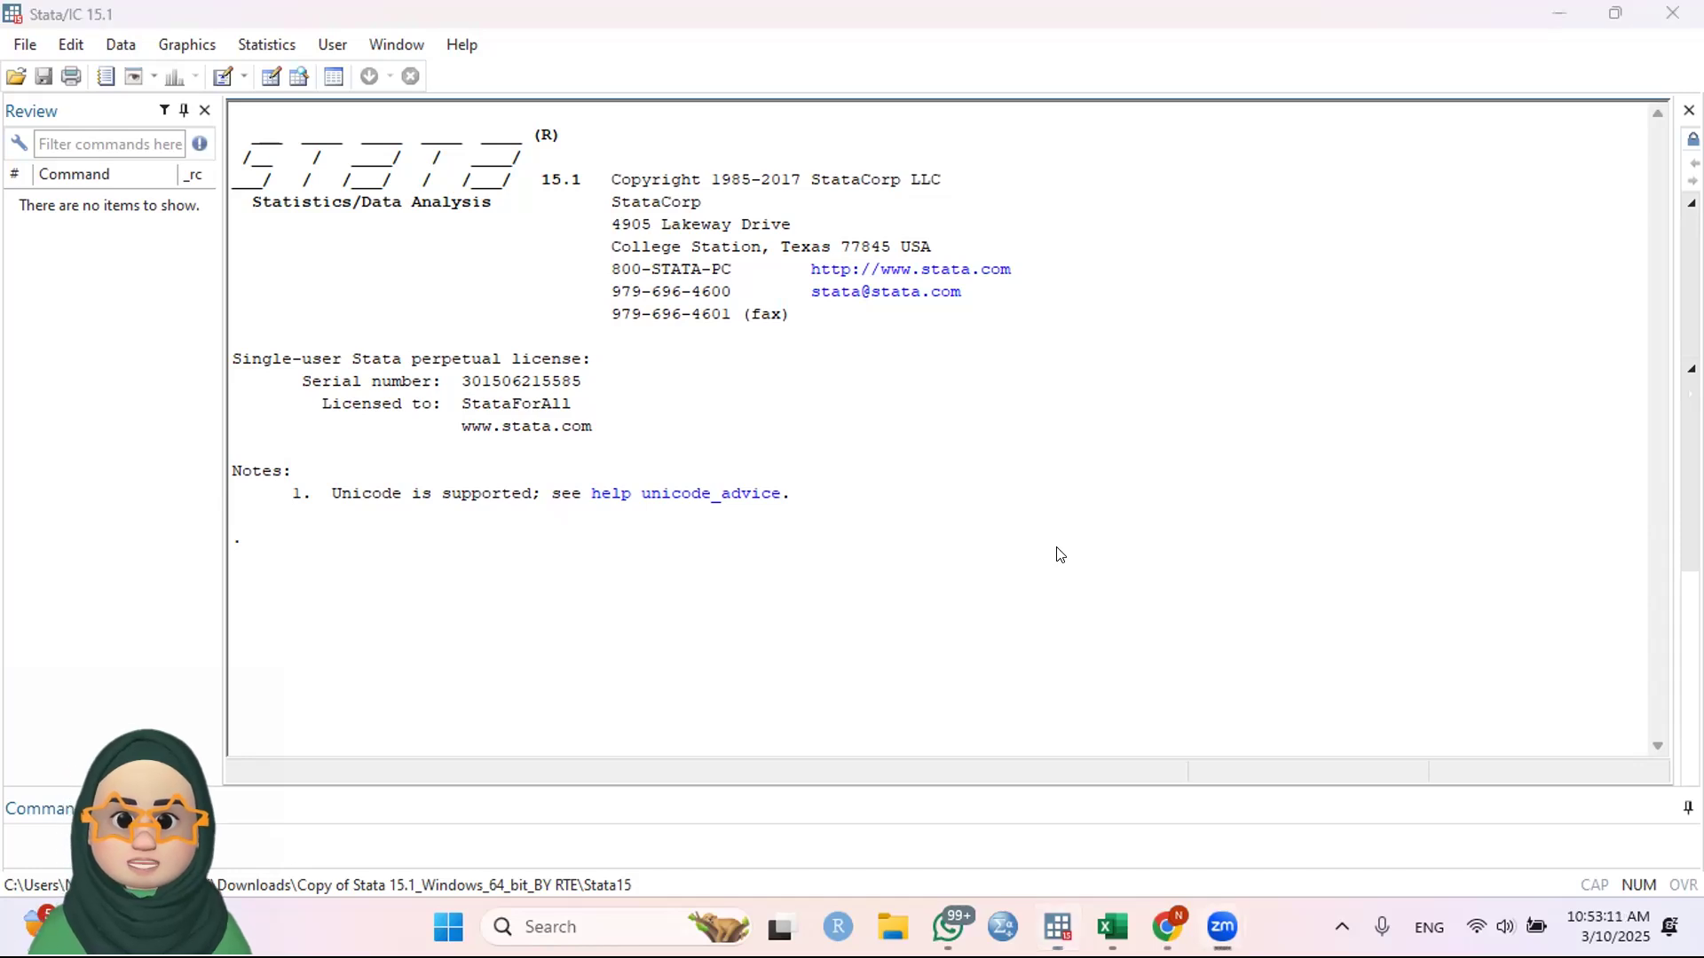
Switch to the Excel workbook and copy the BI Rate, Inflasi and M2 columns with their headers, down to row 169
left_click(1100, 925)
scroll(1391, 495, "up", 20)
scroll(1390, 495, "up", 20)
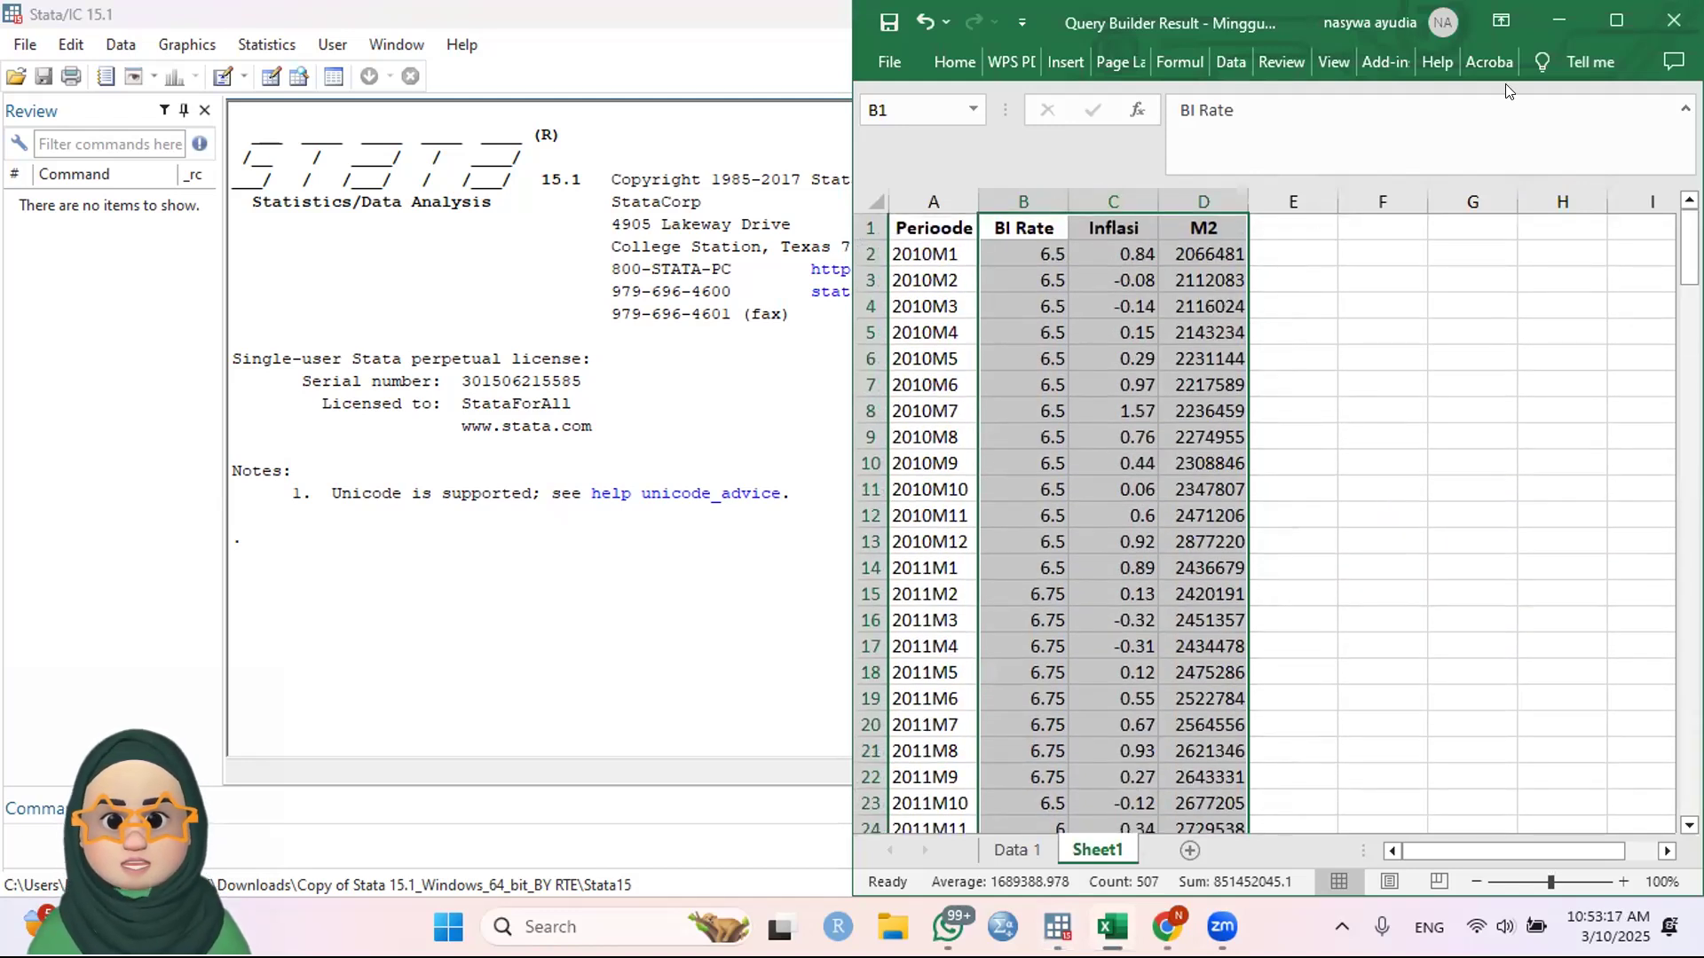
left_click(1616, 19)
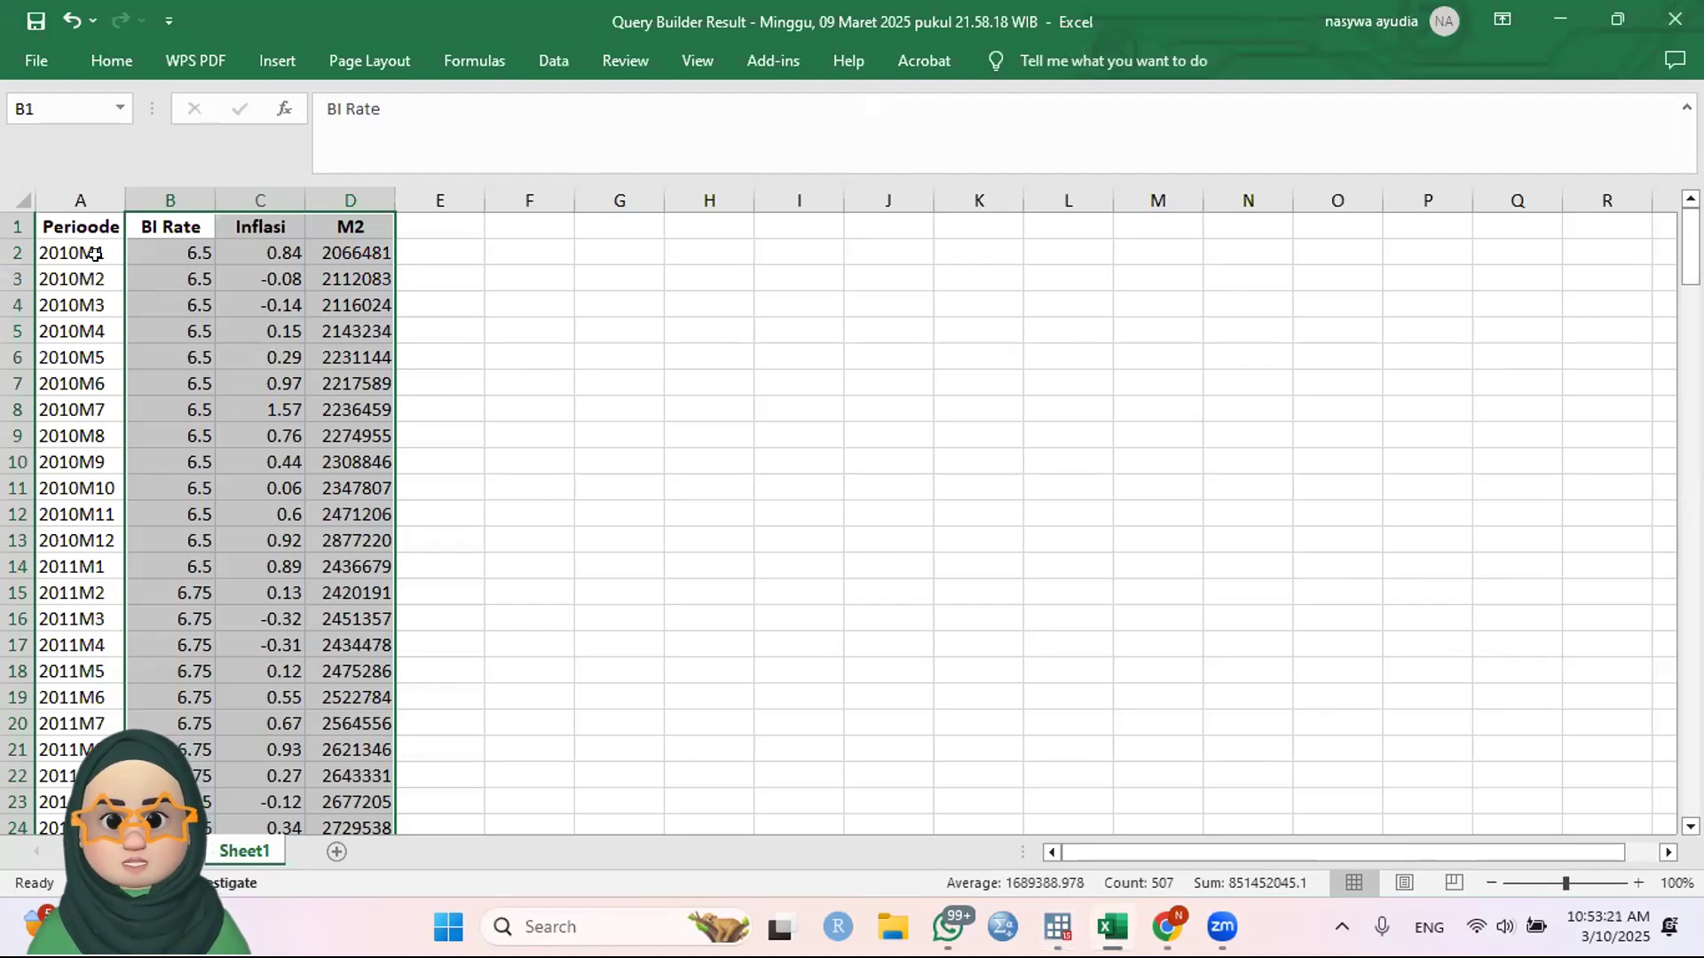
scroll(313, 514, "down", 20)
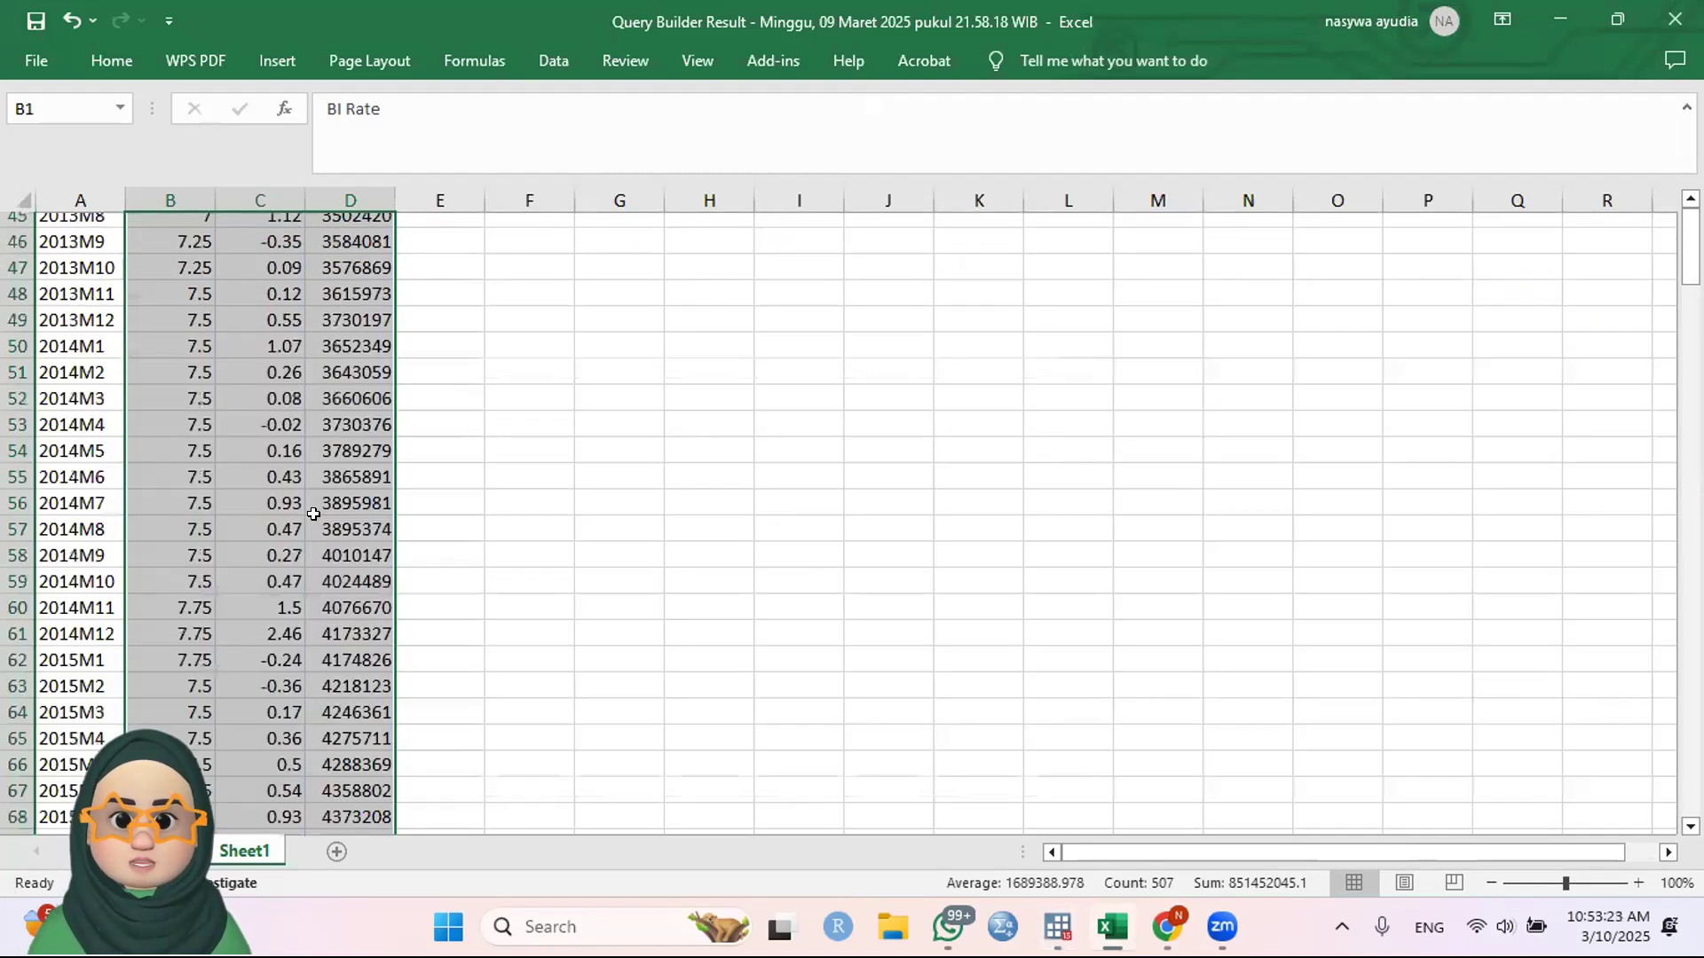
scroll(313, 514, "down", 20)
scroll(312, 509, "up", 4)
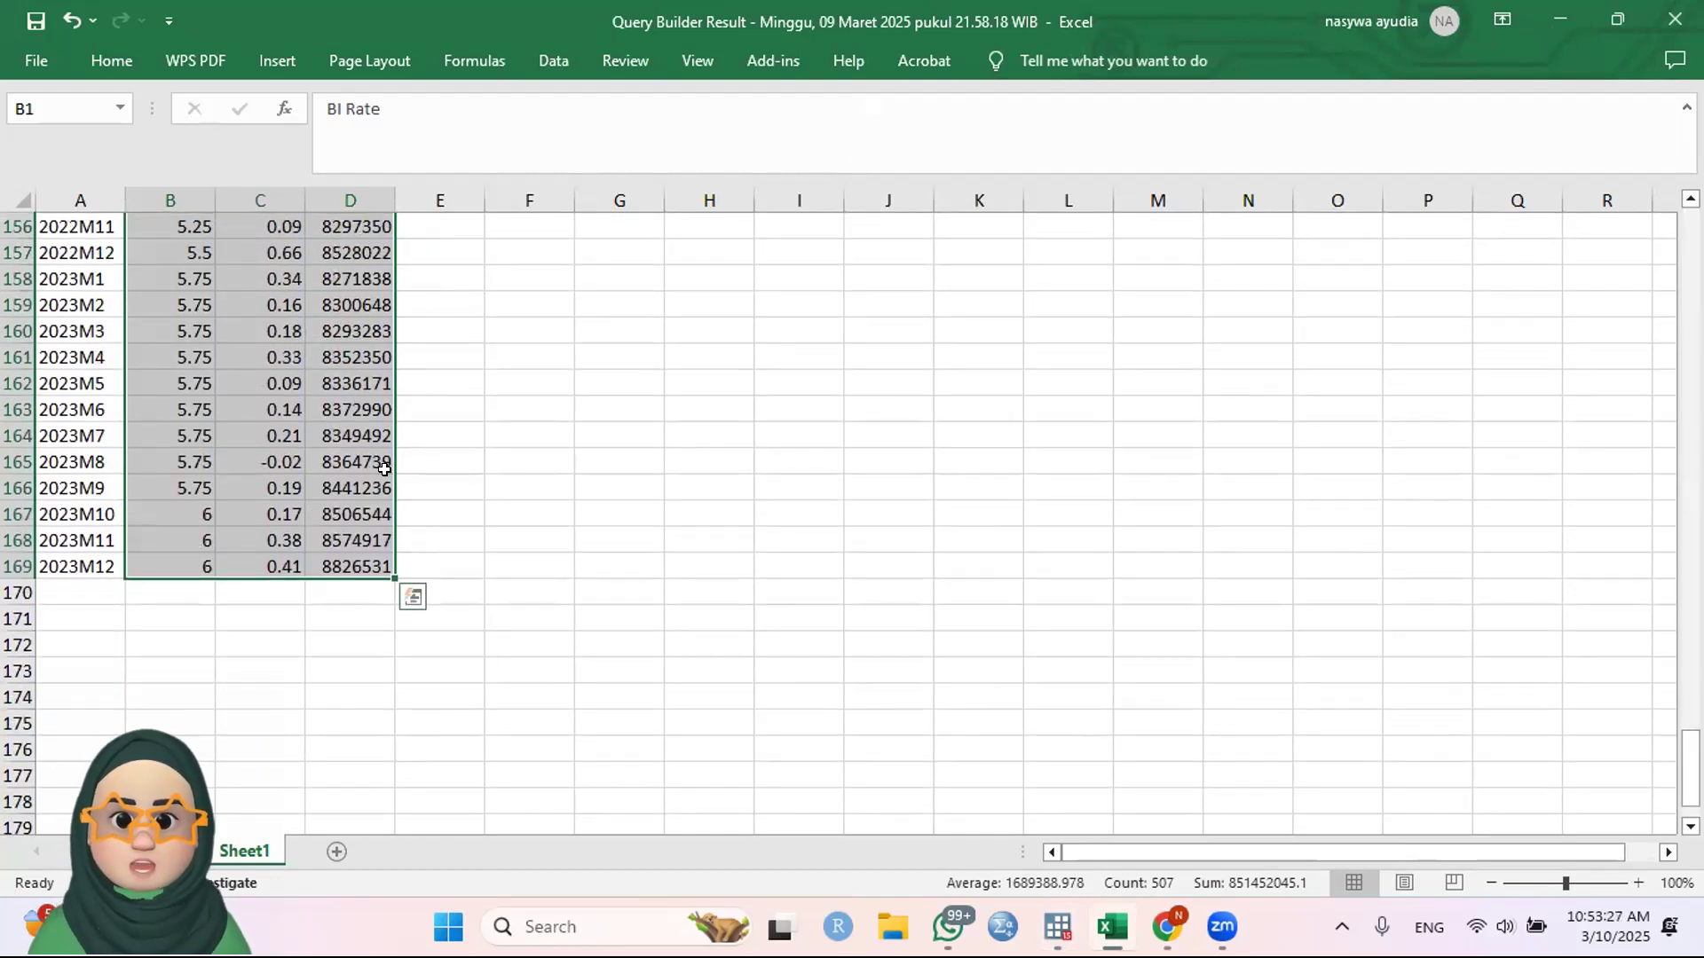
key("ctrl+c")
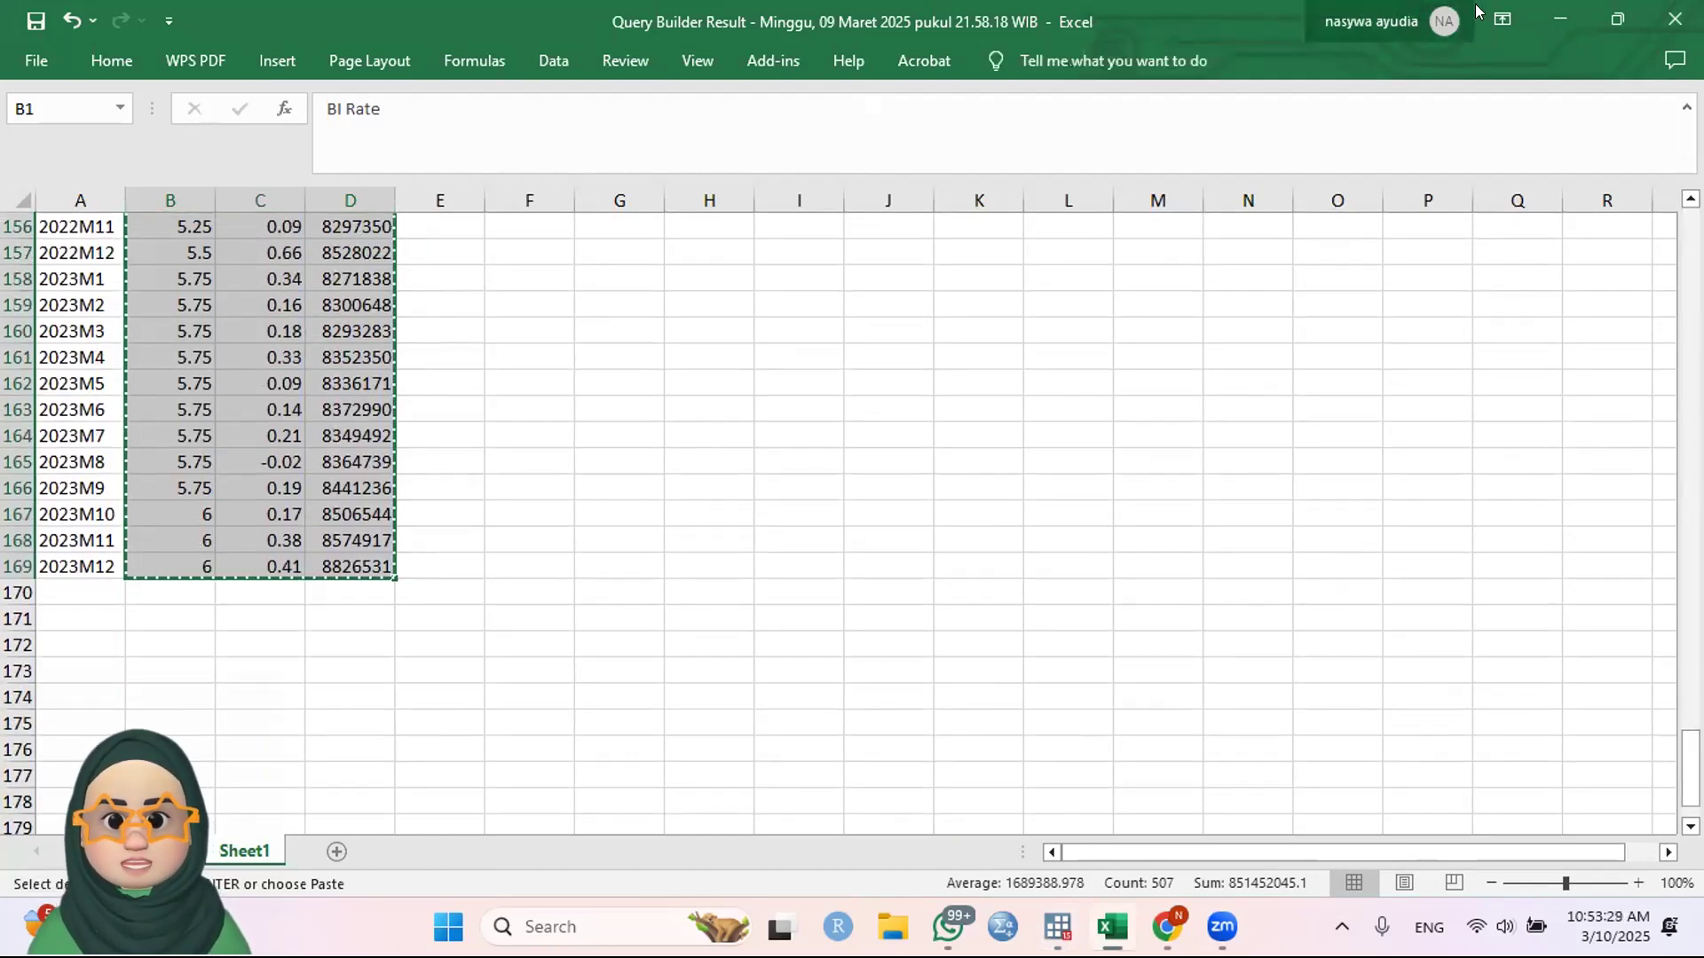
Paste the copied data into Stata's Data Editor, treating the first row as variable names
left_click(1559, 19)
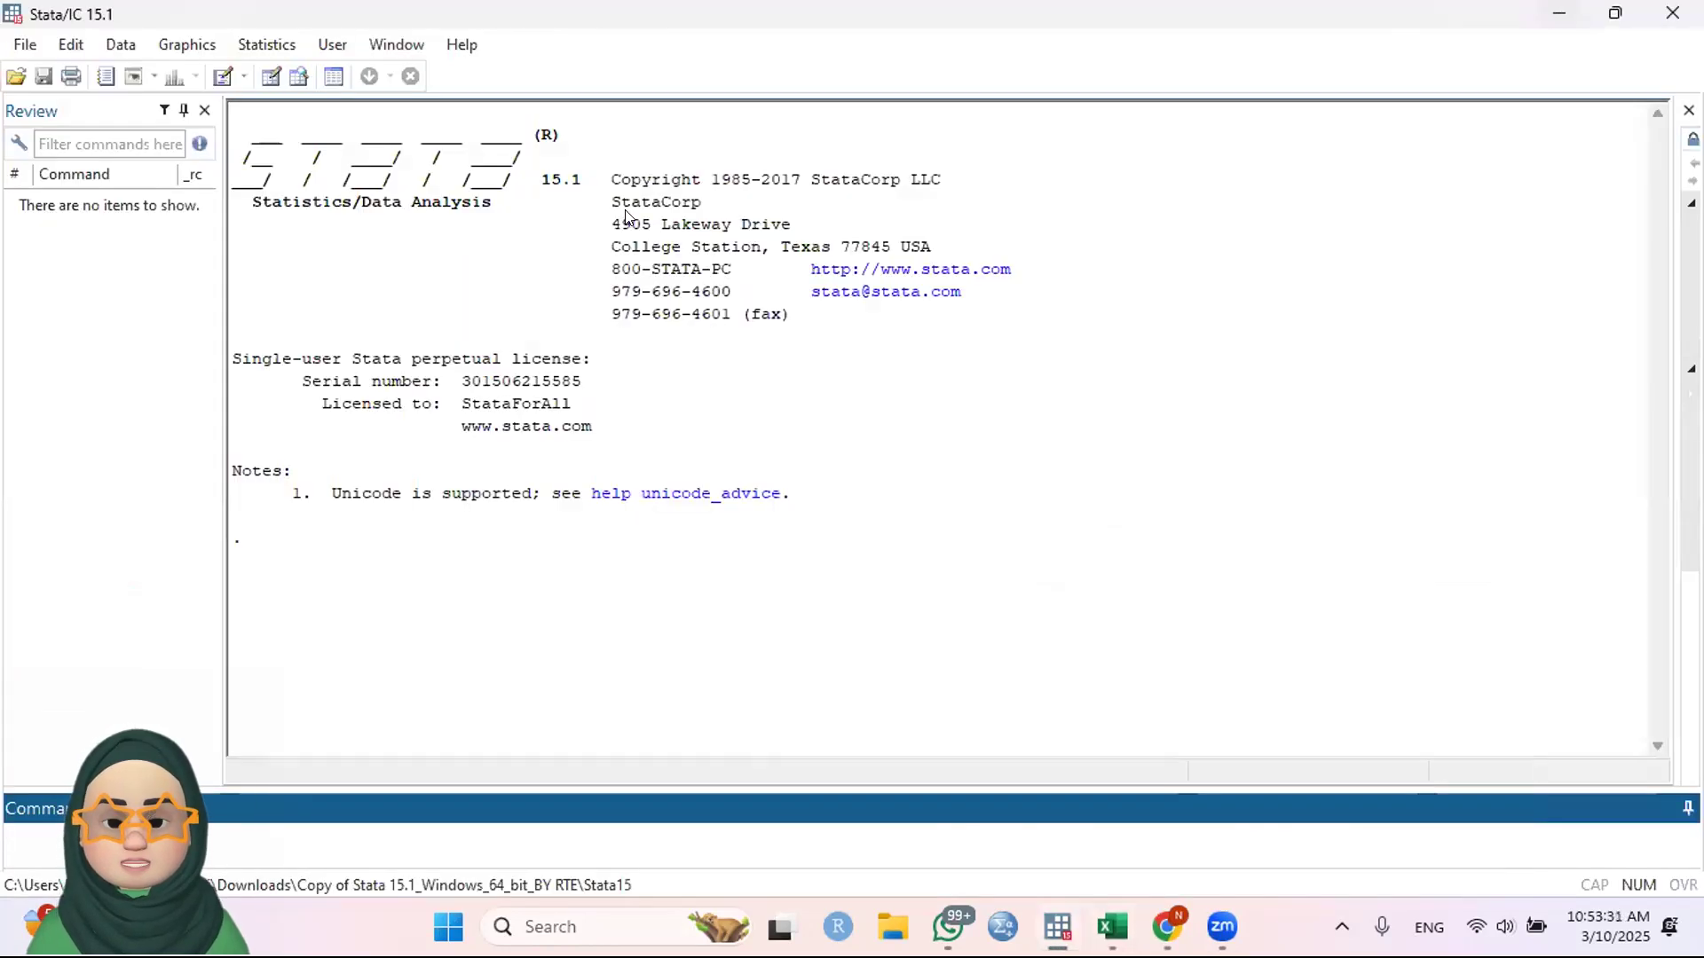
left_click(269, 78)
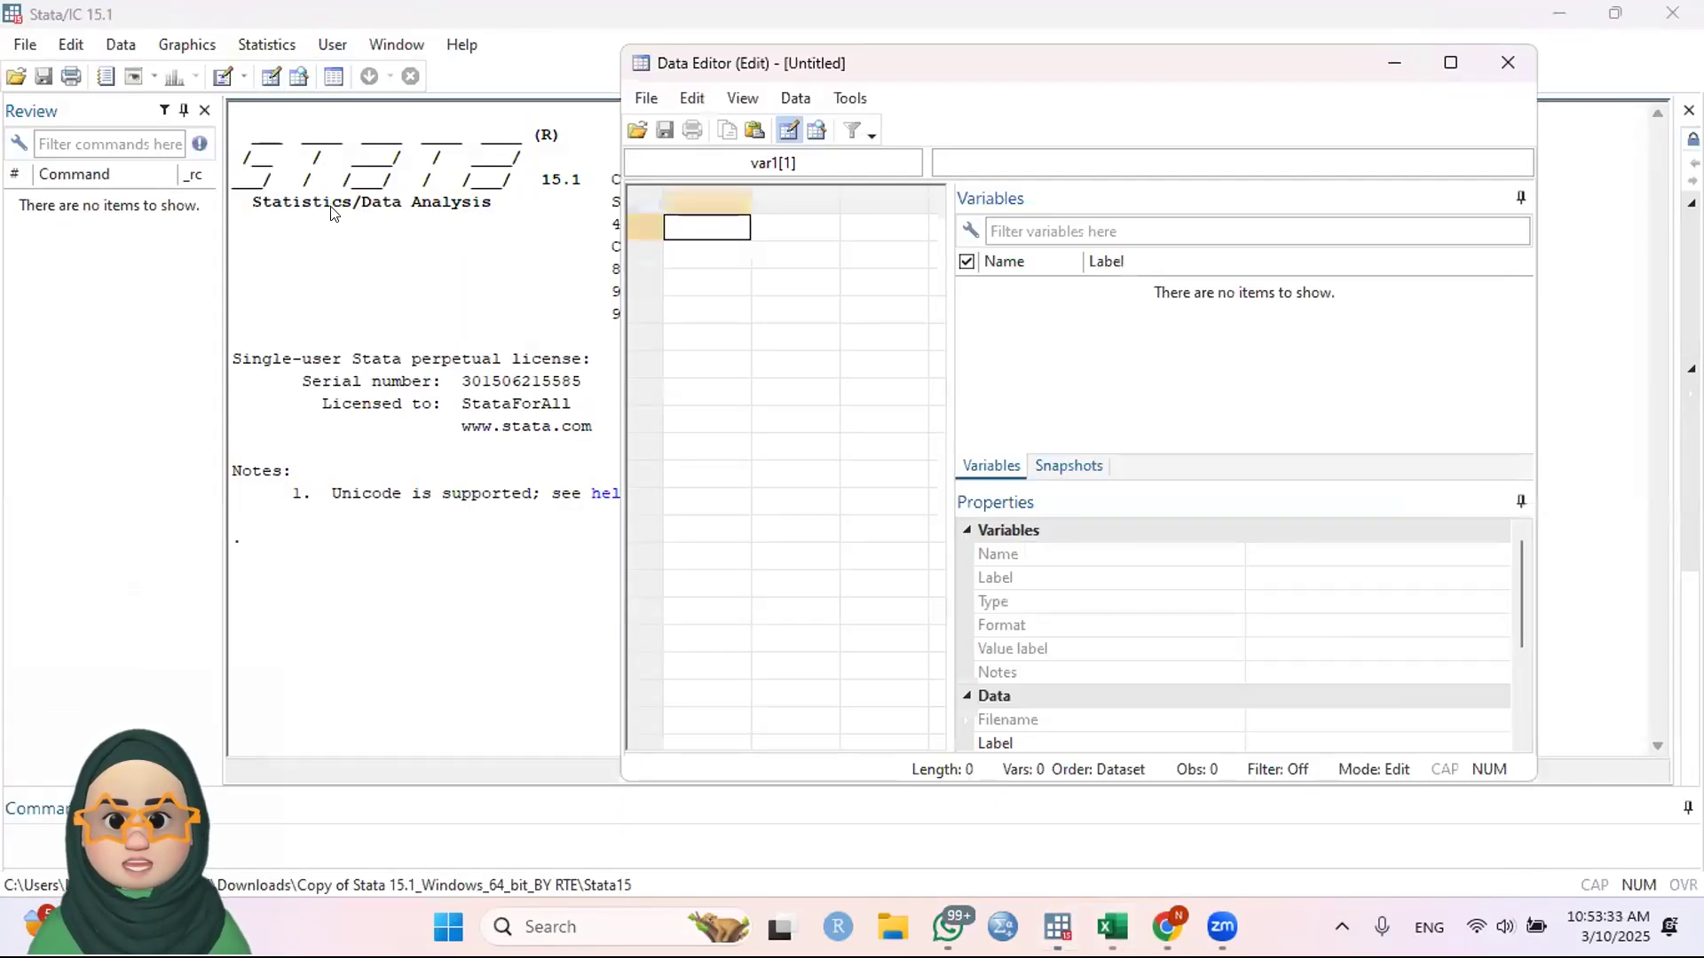
left_click(1449, 64)
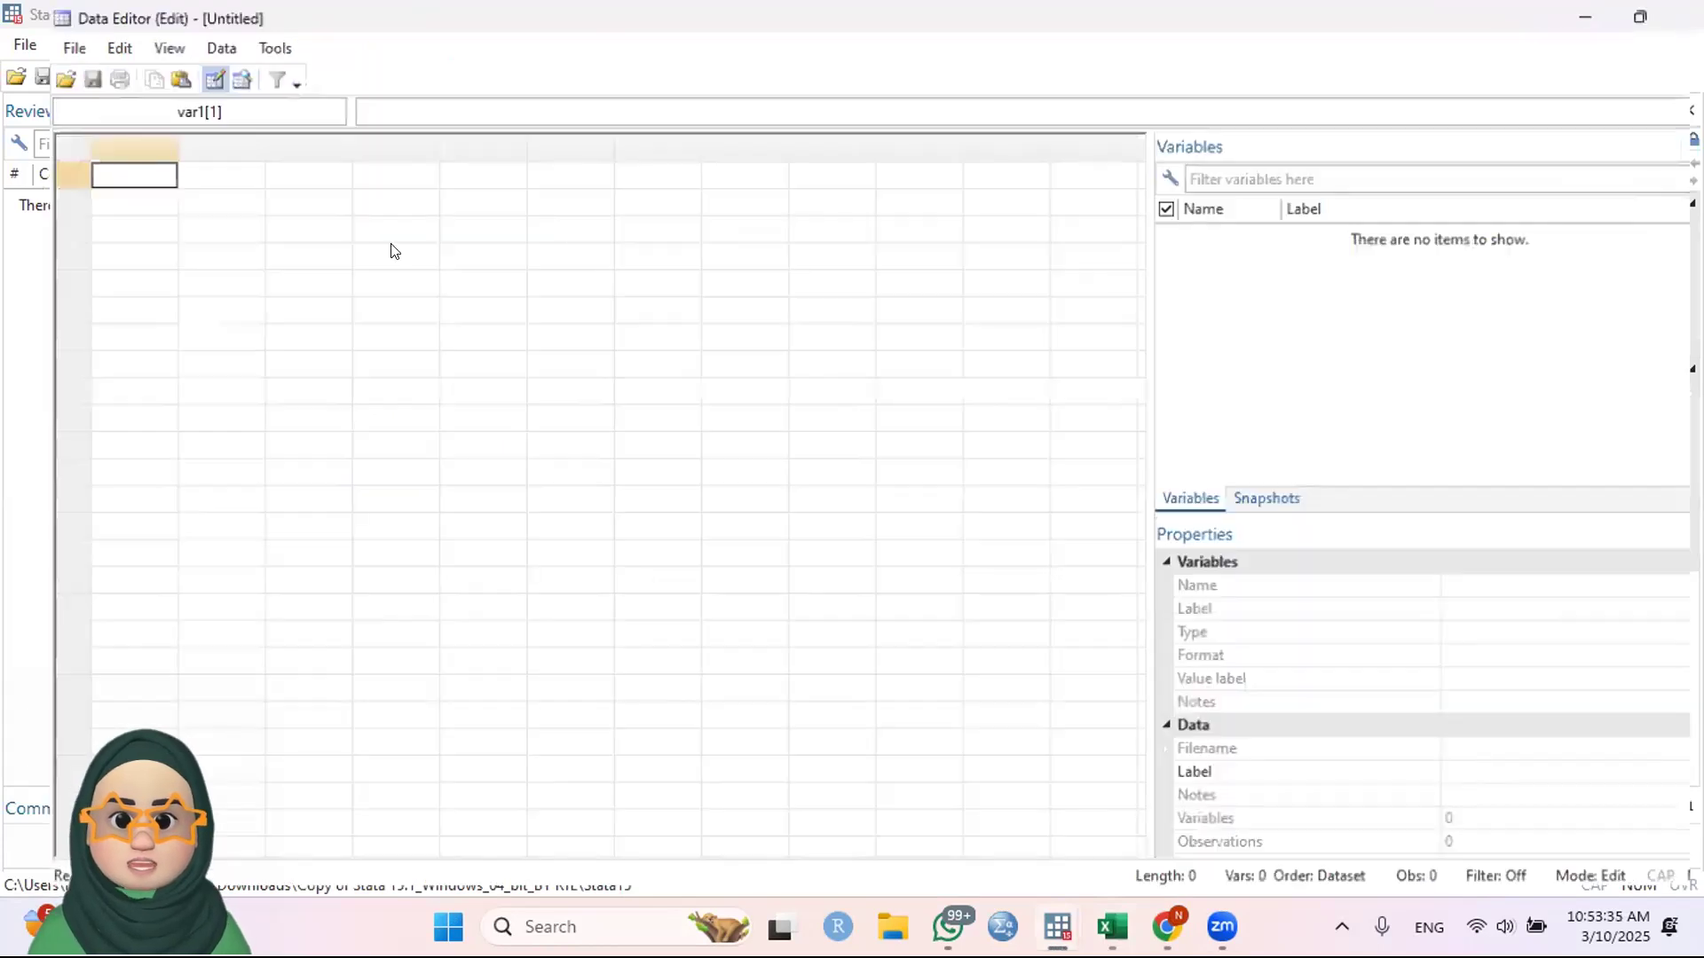
key("ctrl+v")
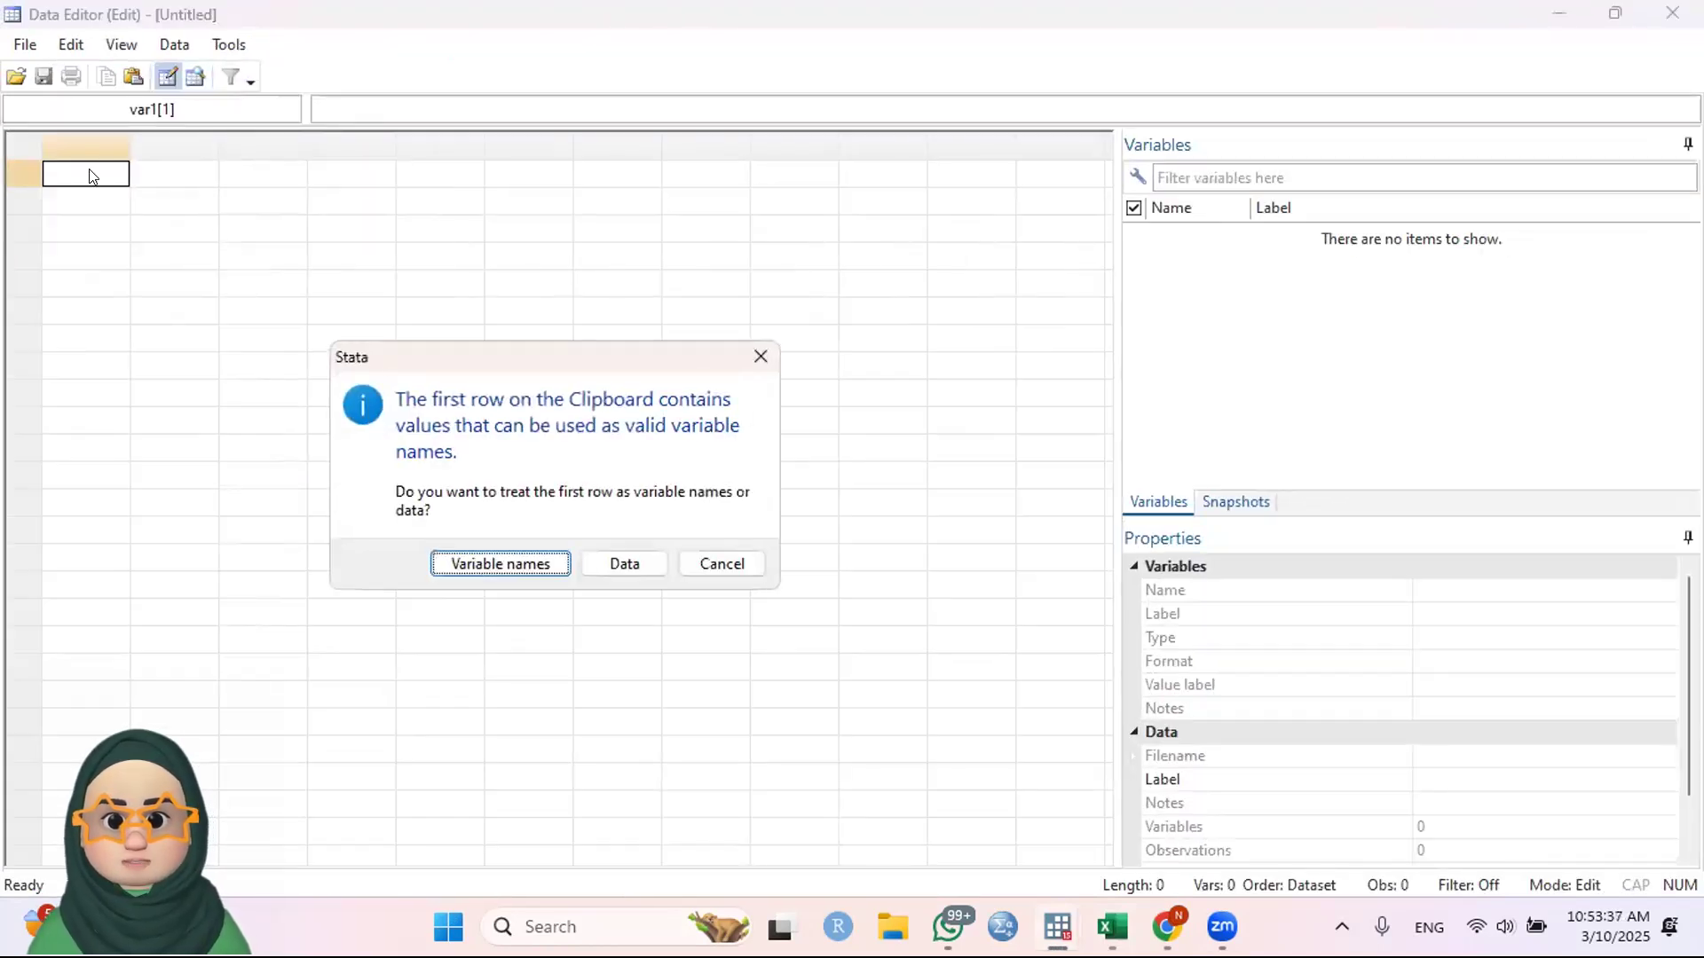
left_click(500, 565)
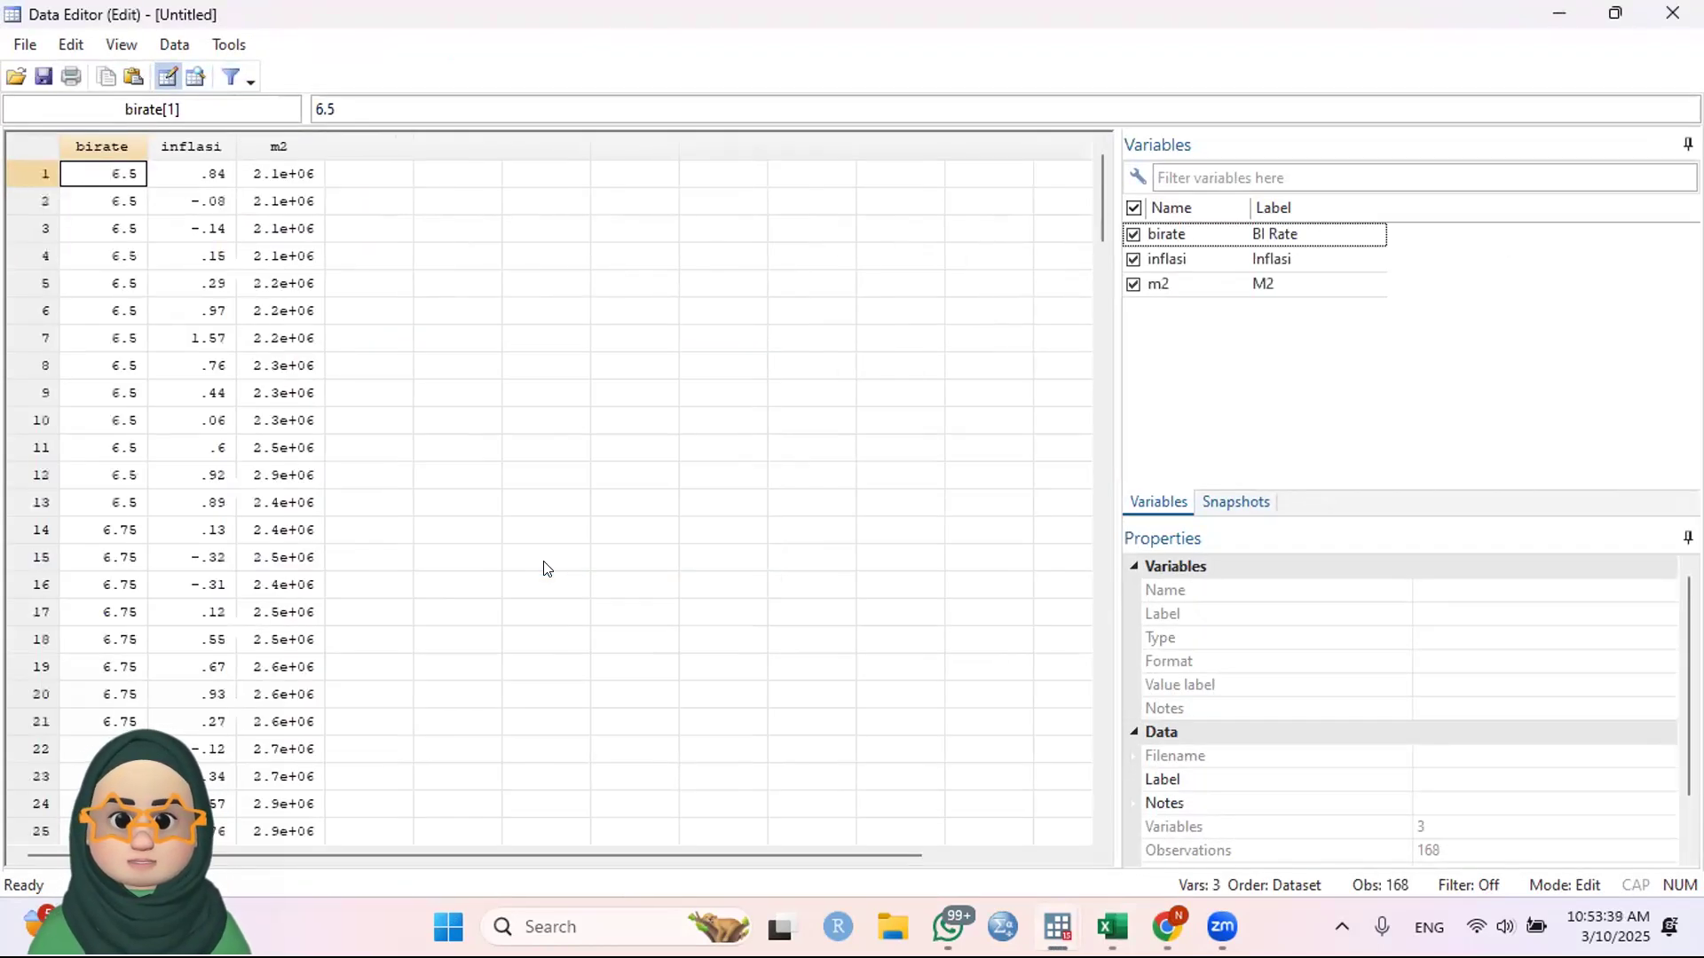
left_click(1548, 13)
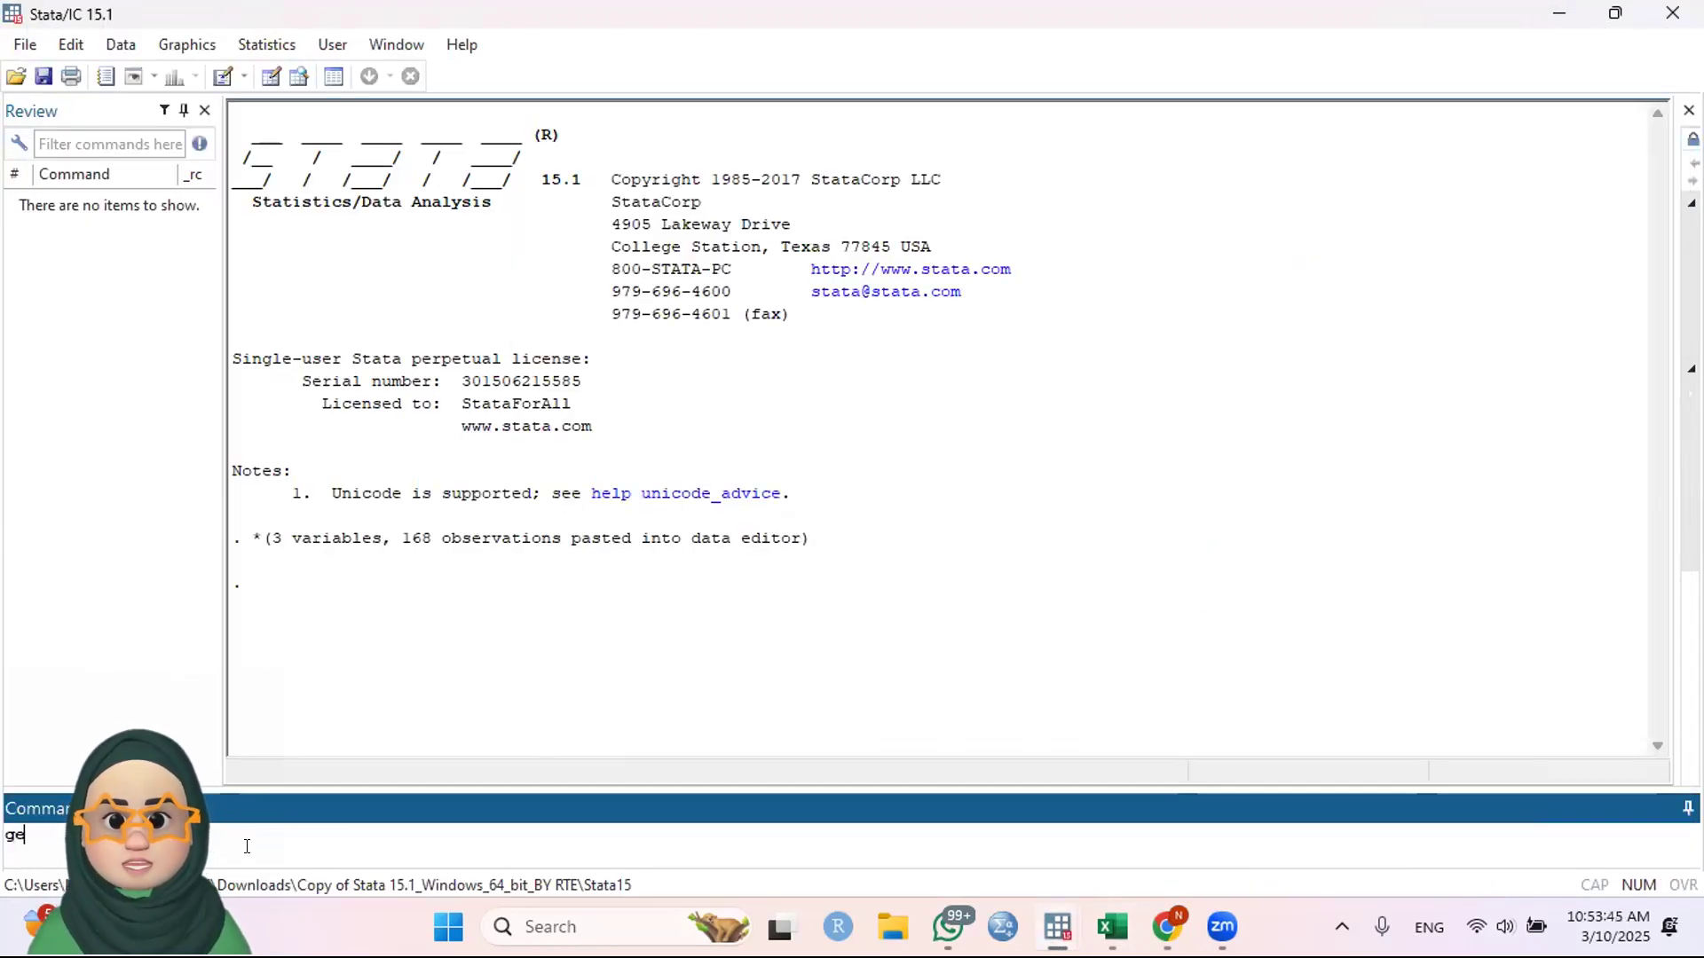
Generate the observation index with gen t=_n and the monthly date variable with gen newt=tm(2010m1)+t-1
type("t=")
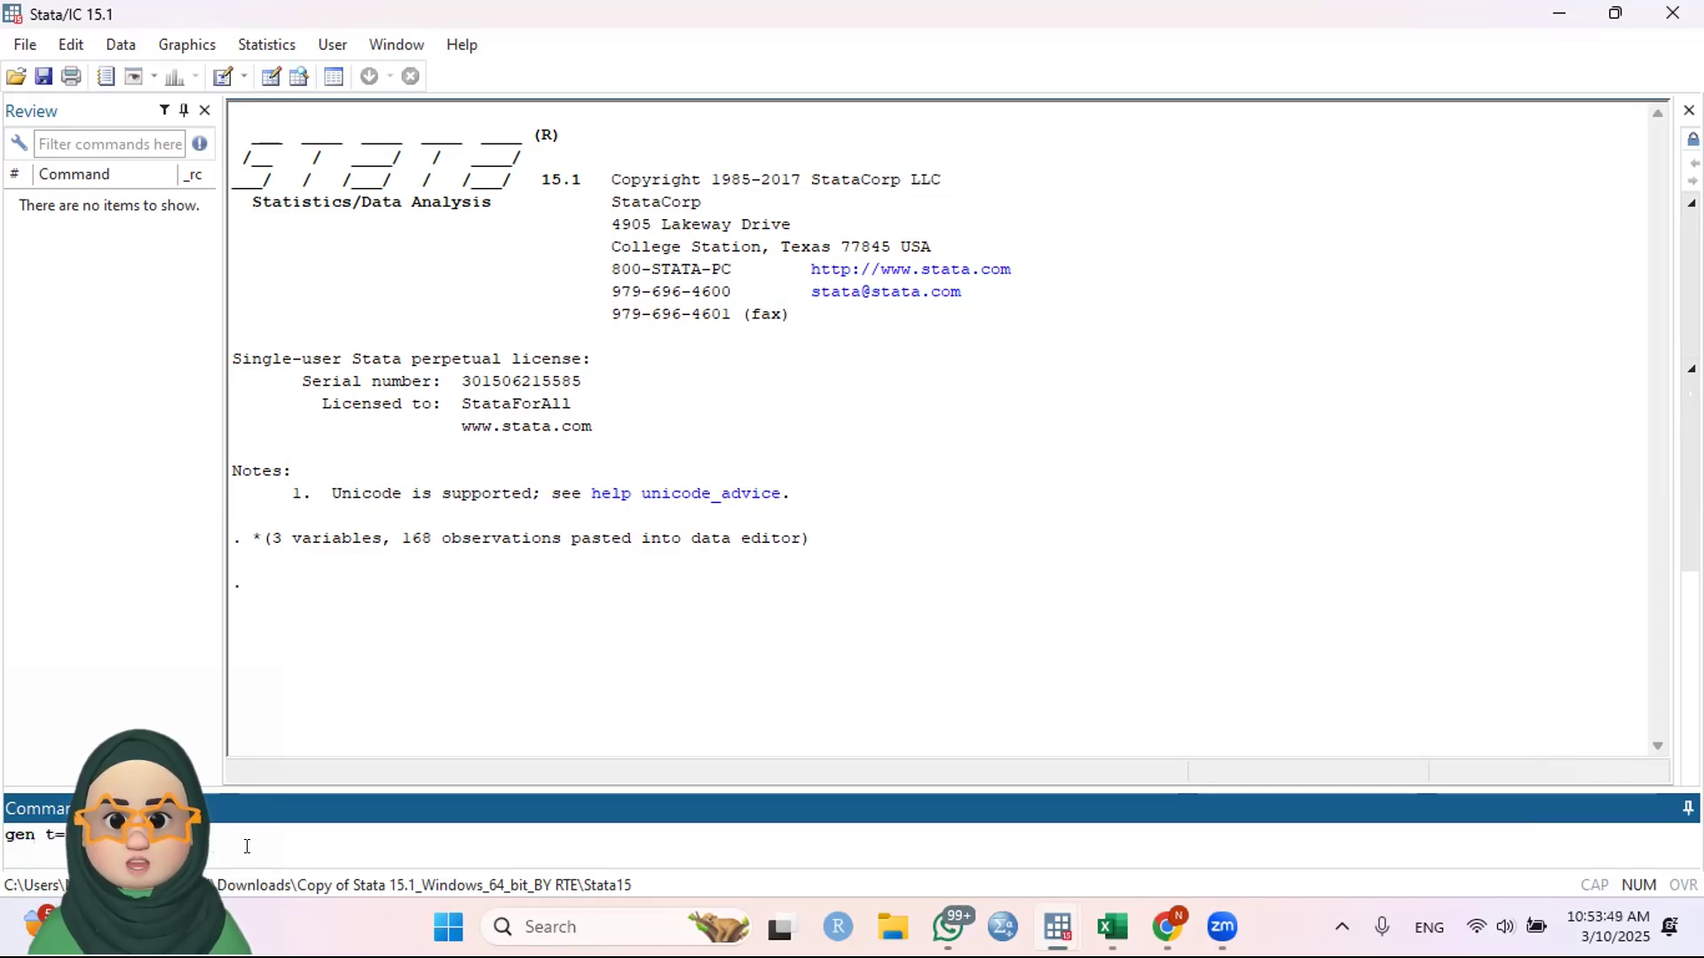
key("Return")
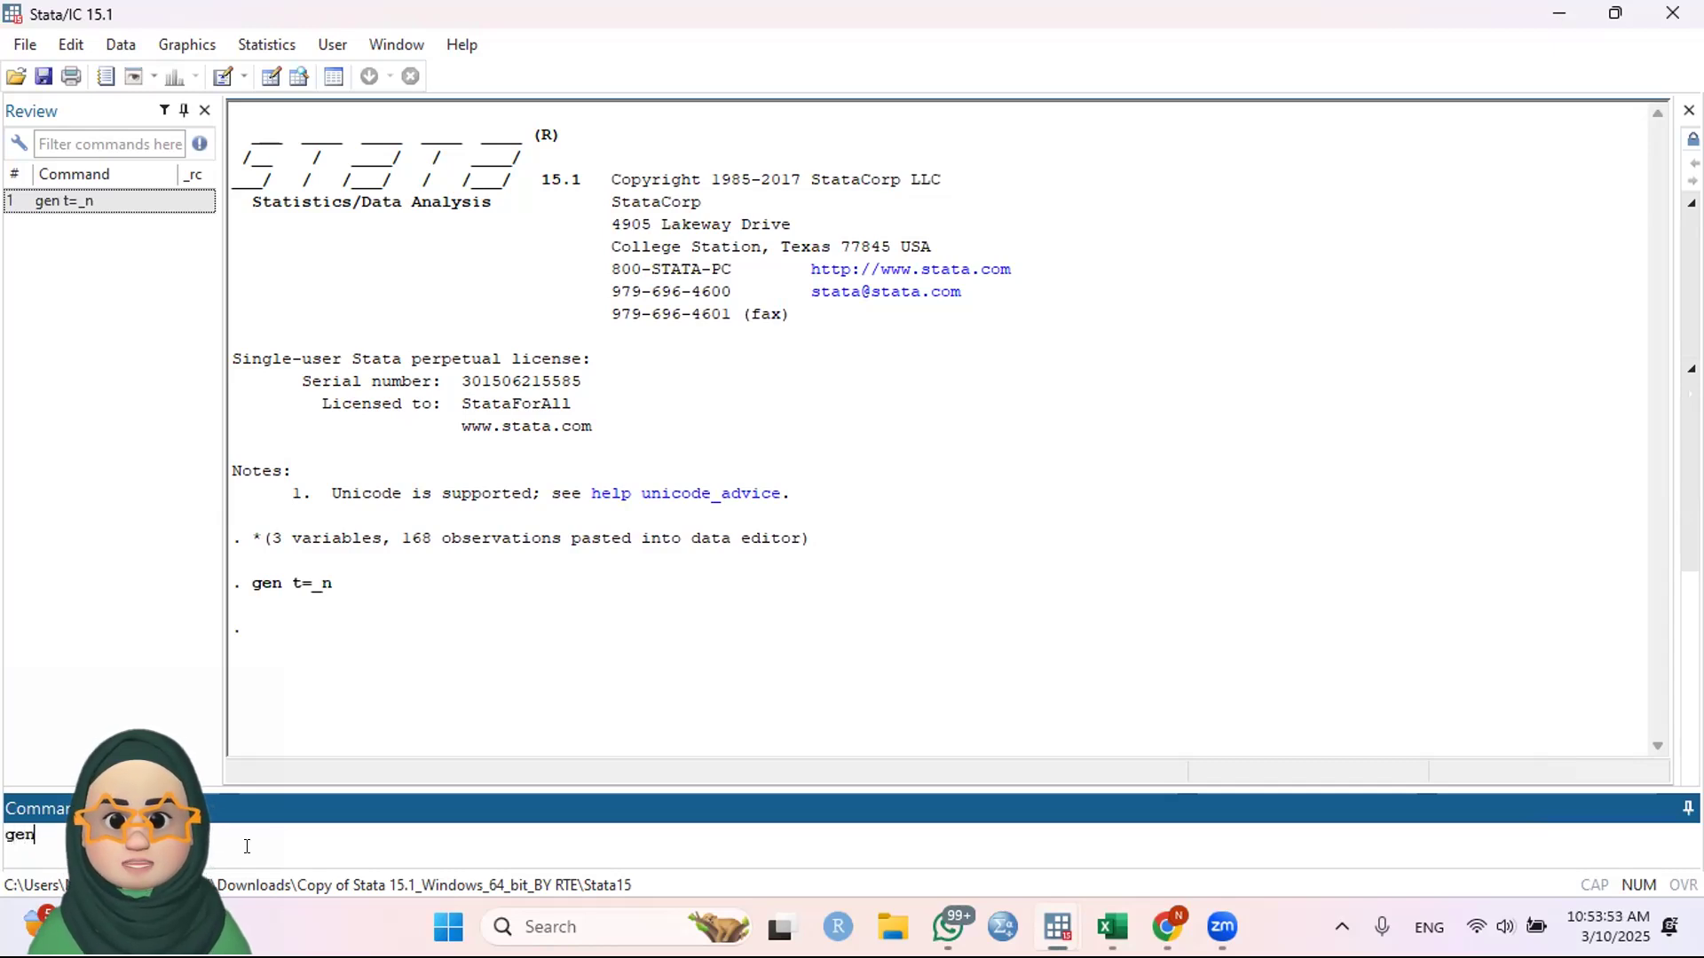
type("gen new")
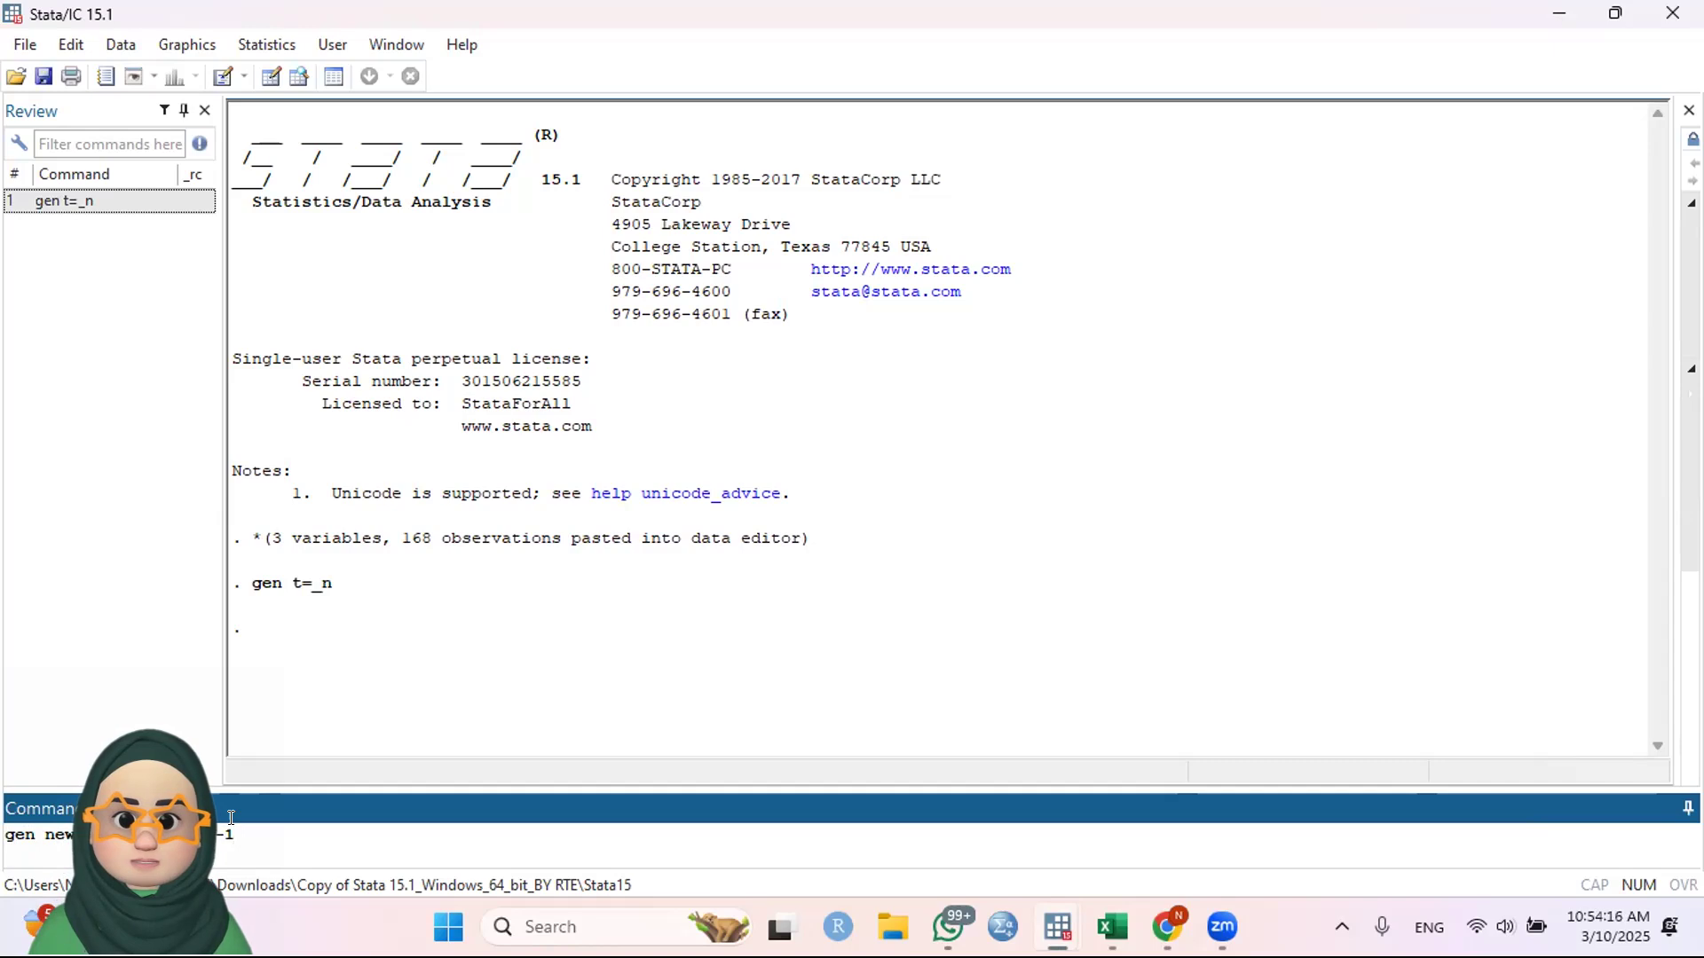
key("Return")
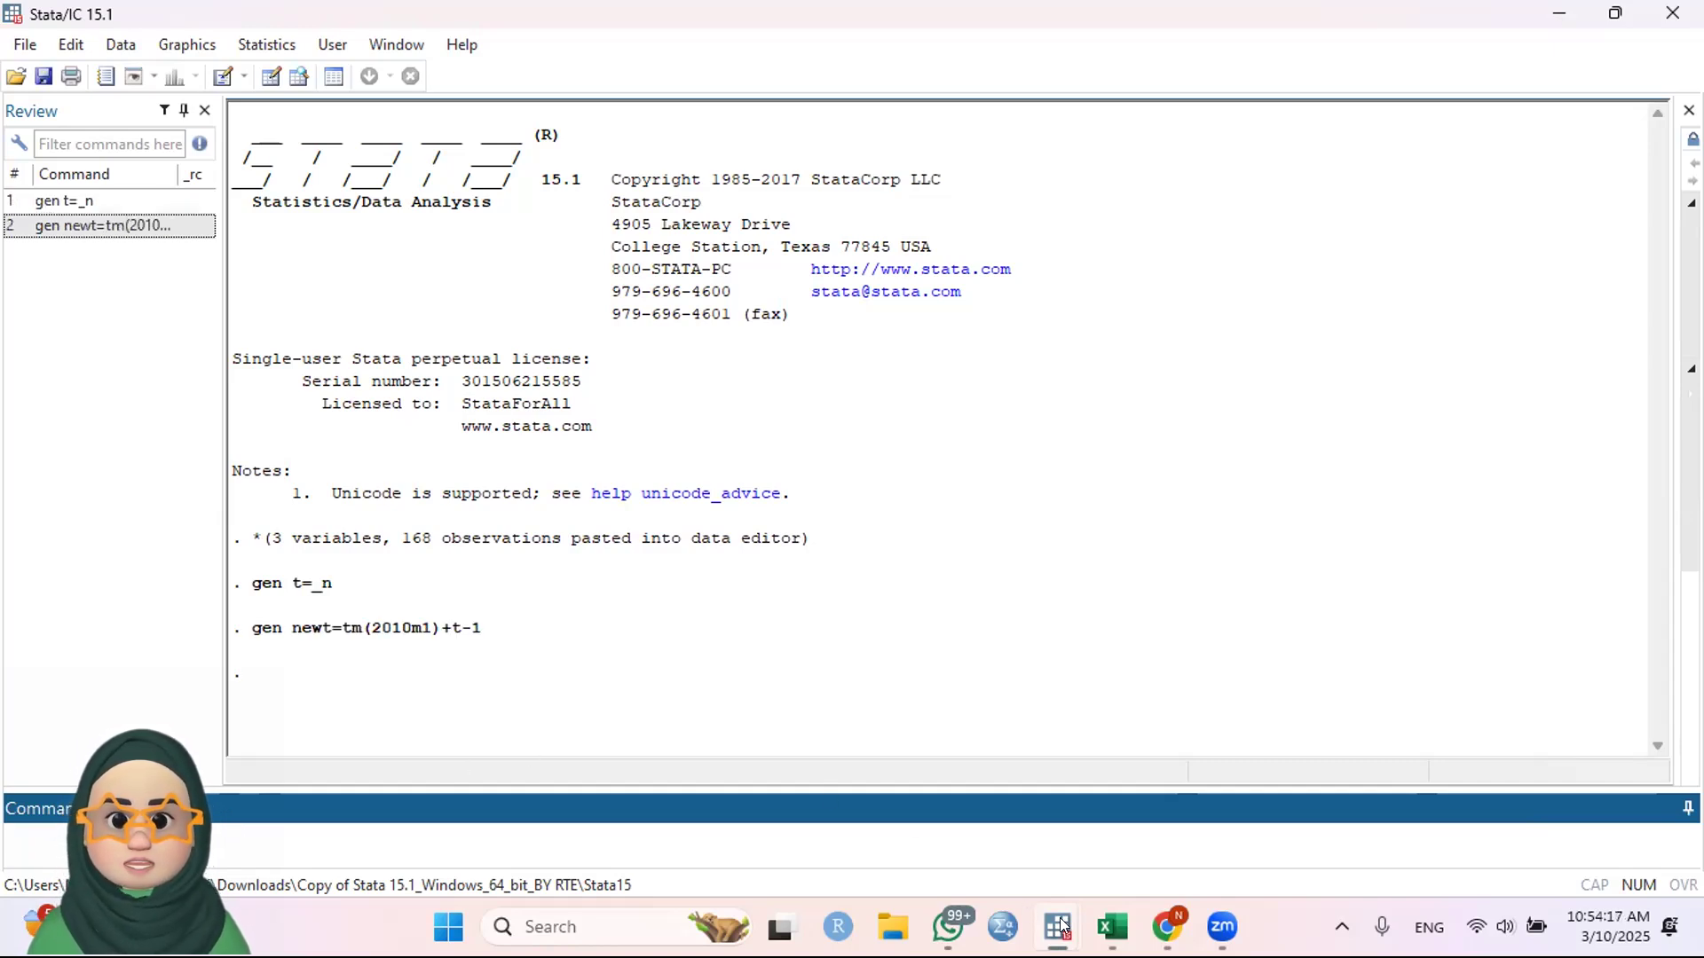
Set the display format of the newt variable to Monthly (%tm) in the Data Editor
key("ctrl+8")
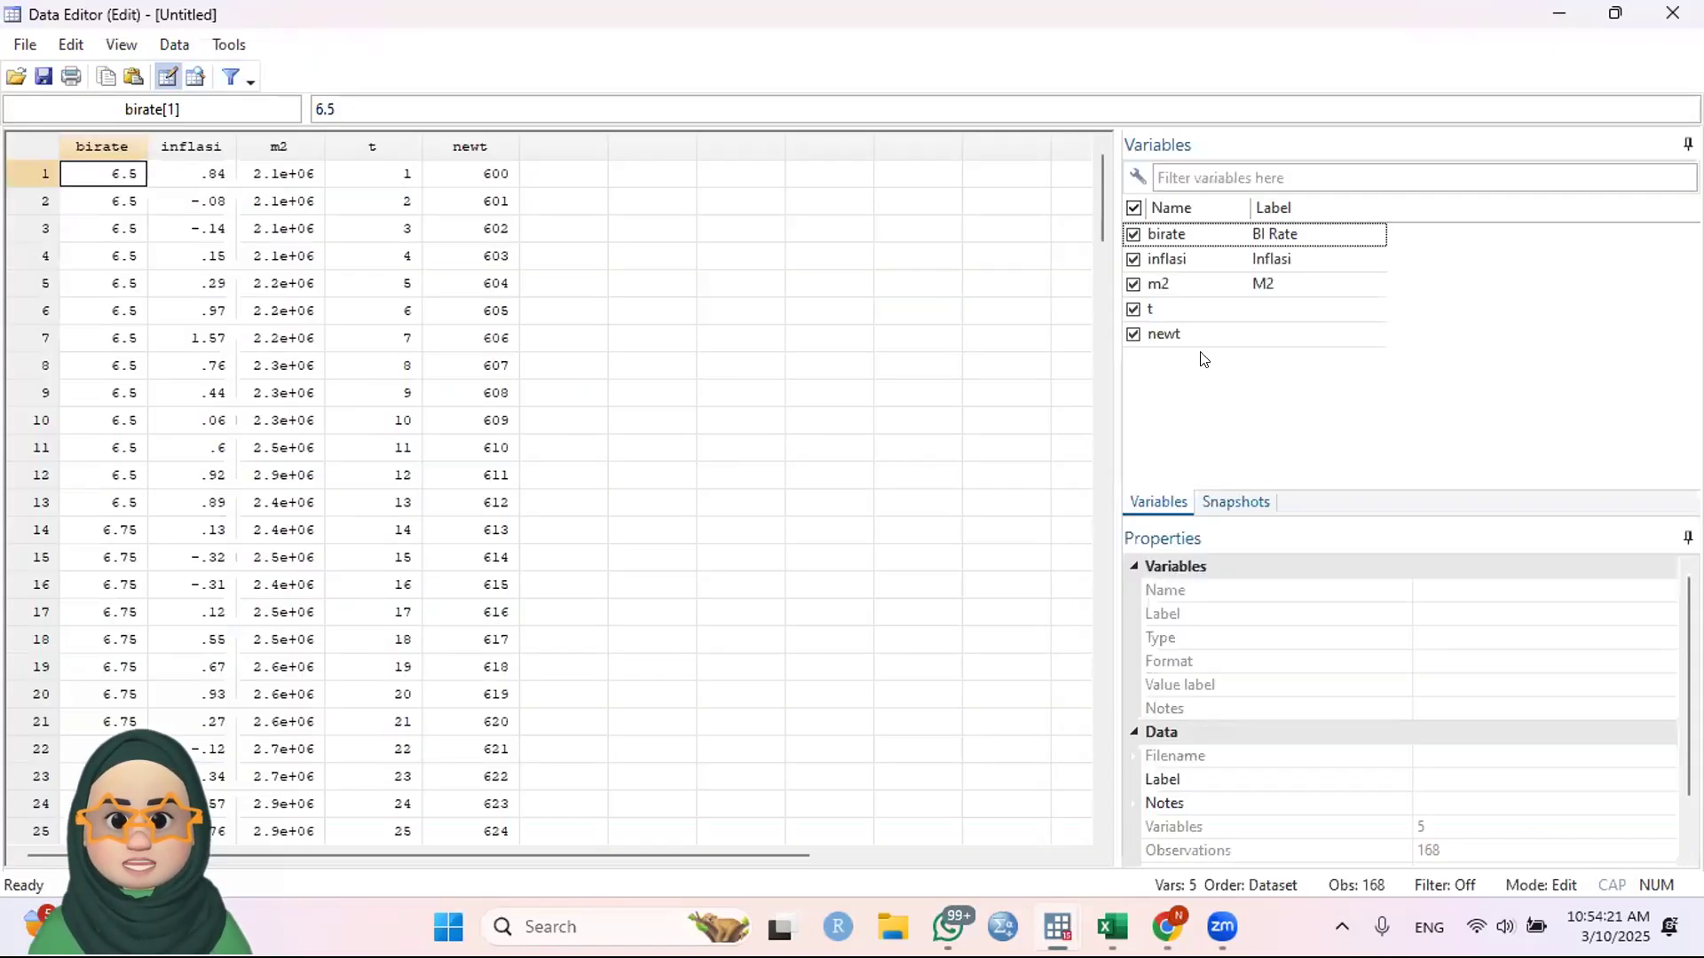
left_click(1201, 334)
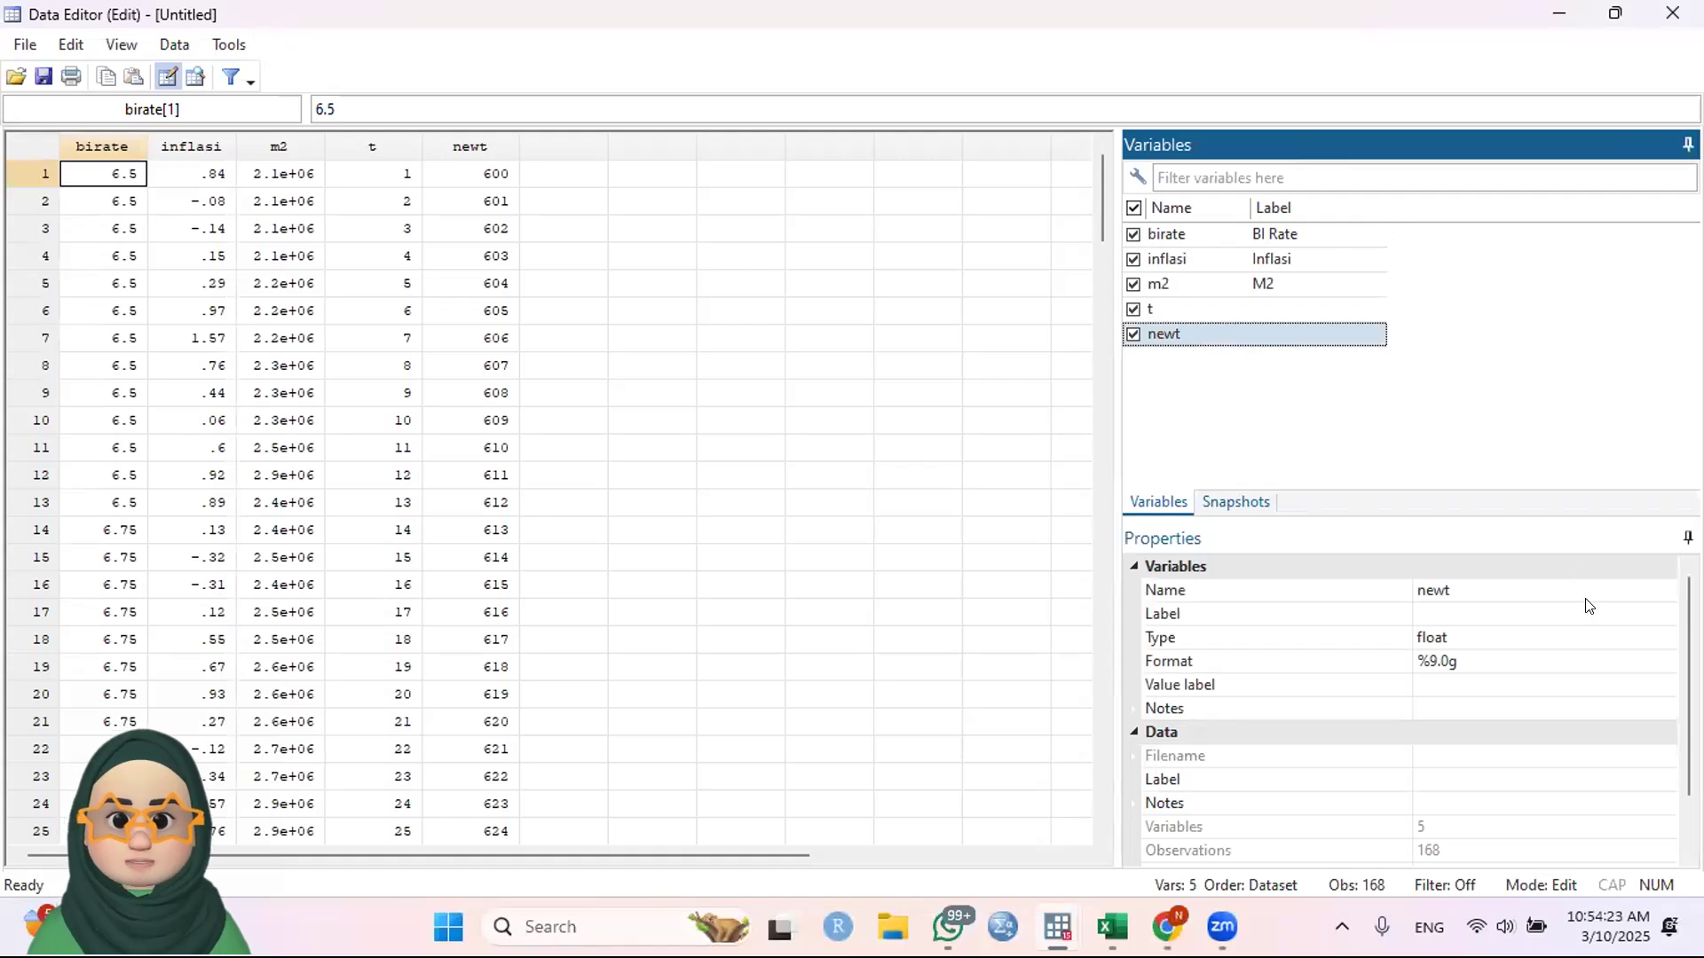
left_click(1608, 592)
left_click(1616, 659)
left_click(1666, 662)
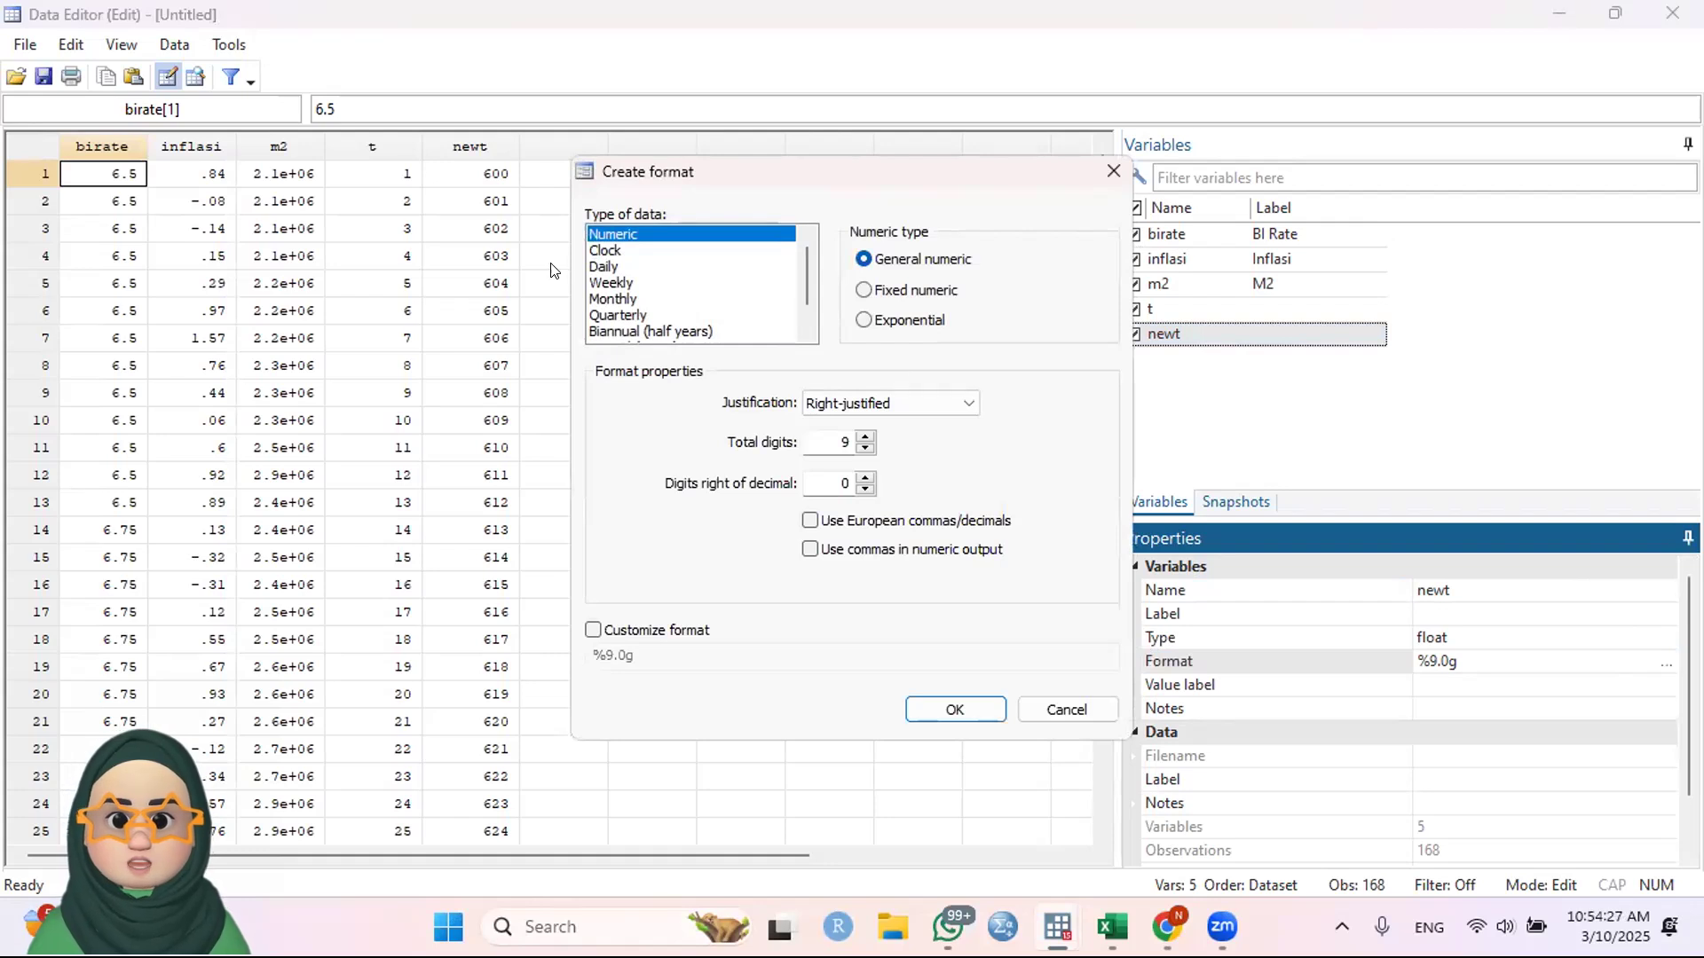
left_click(590, 295)
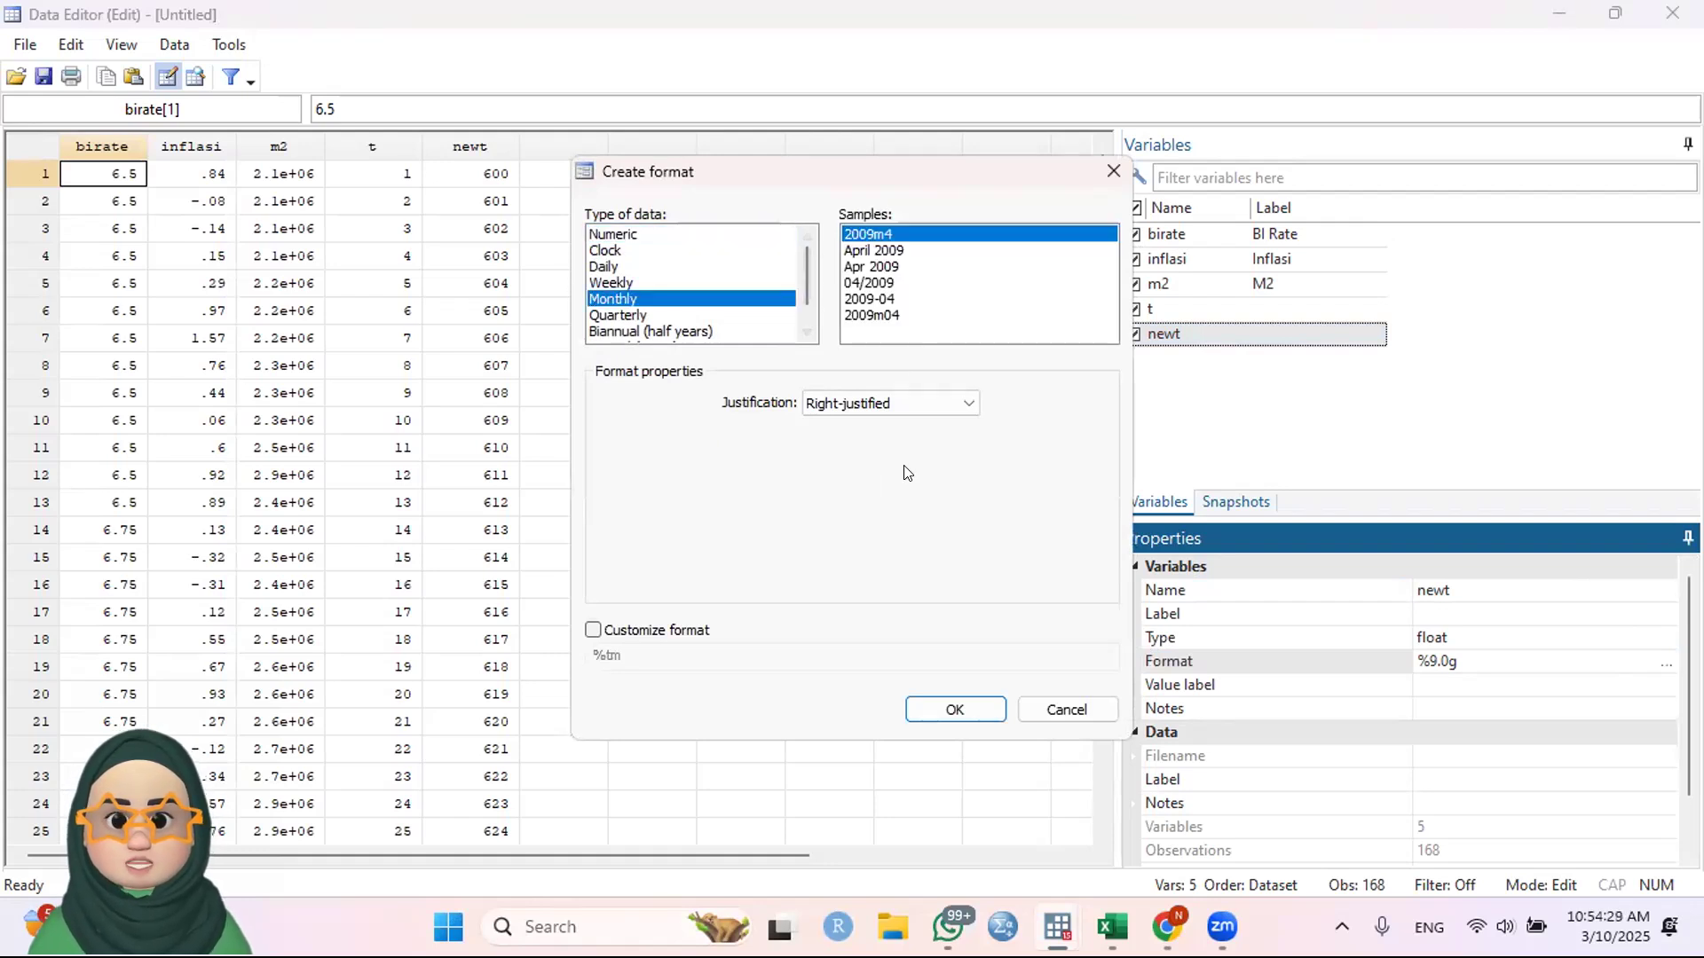
left_click(964, 709)
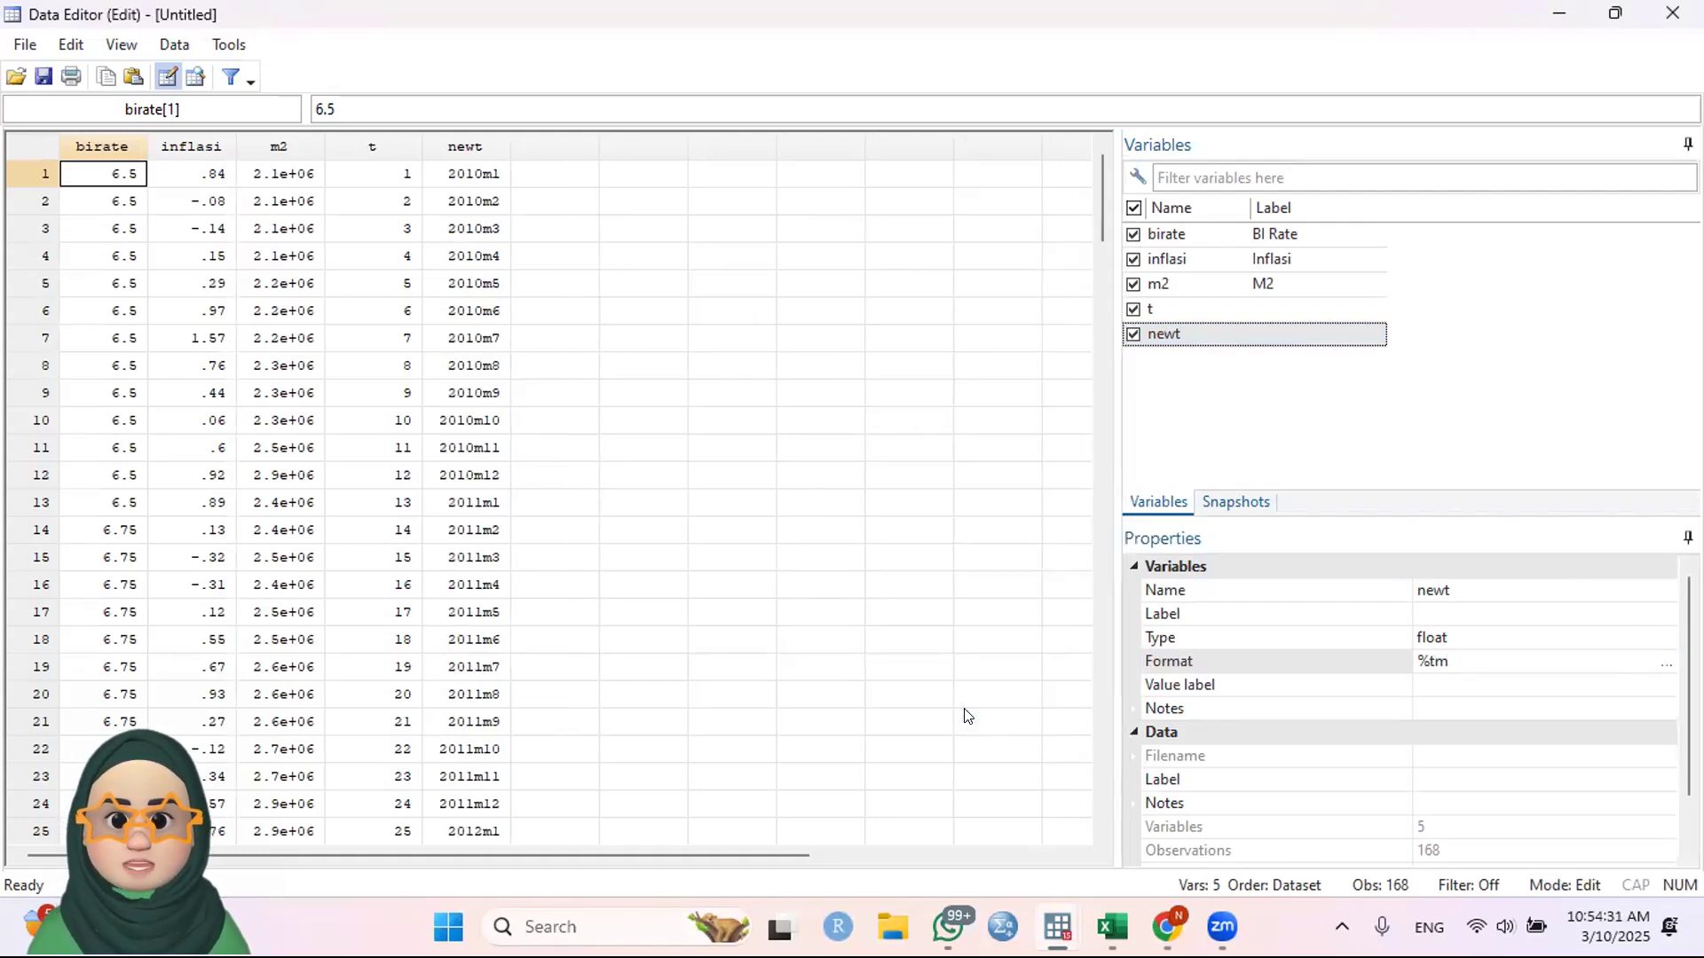
scroll(448, 310, "down", 20)
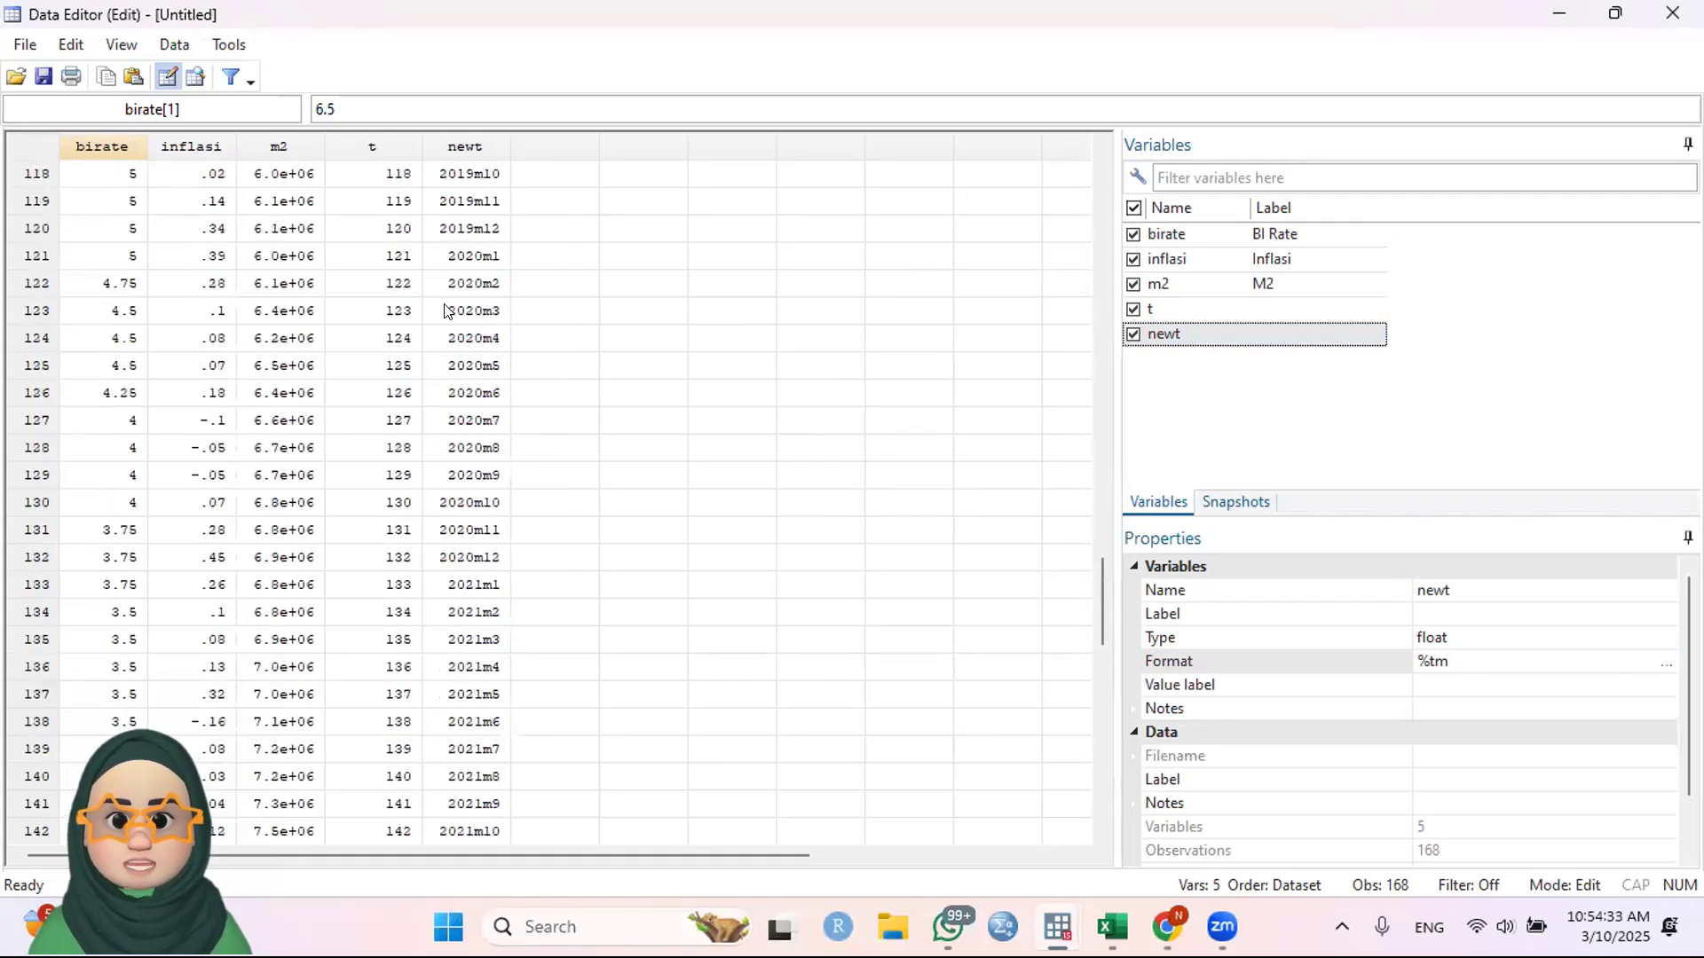
Declare the dataset as time series with the command tsset newt
left_click(1558, 16)
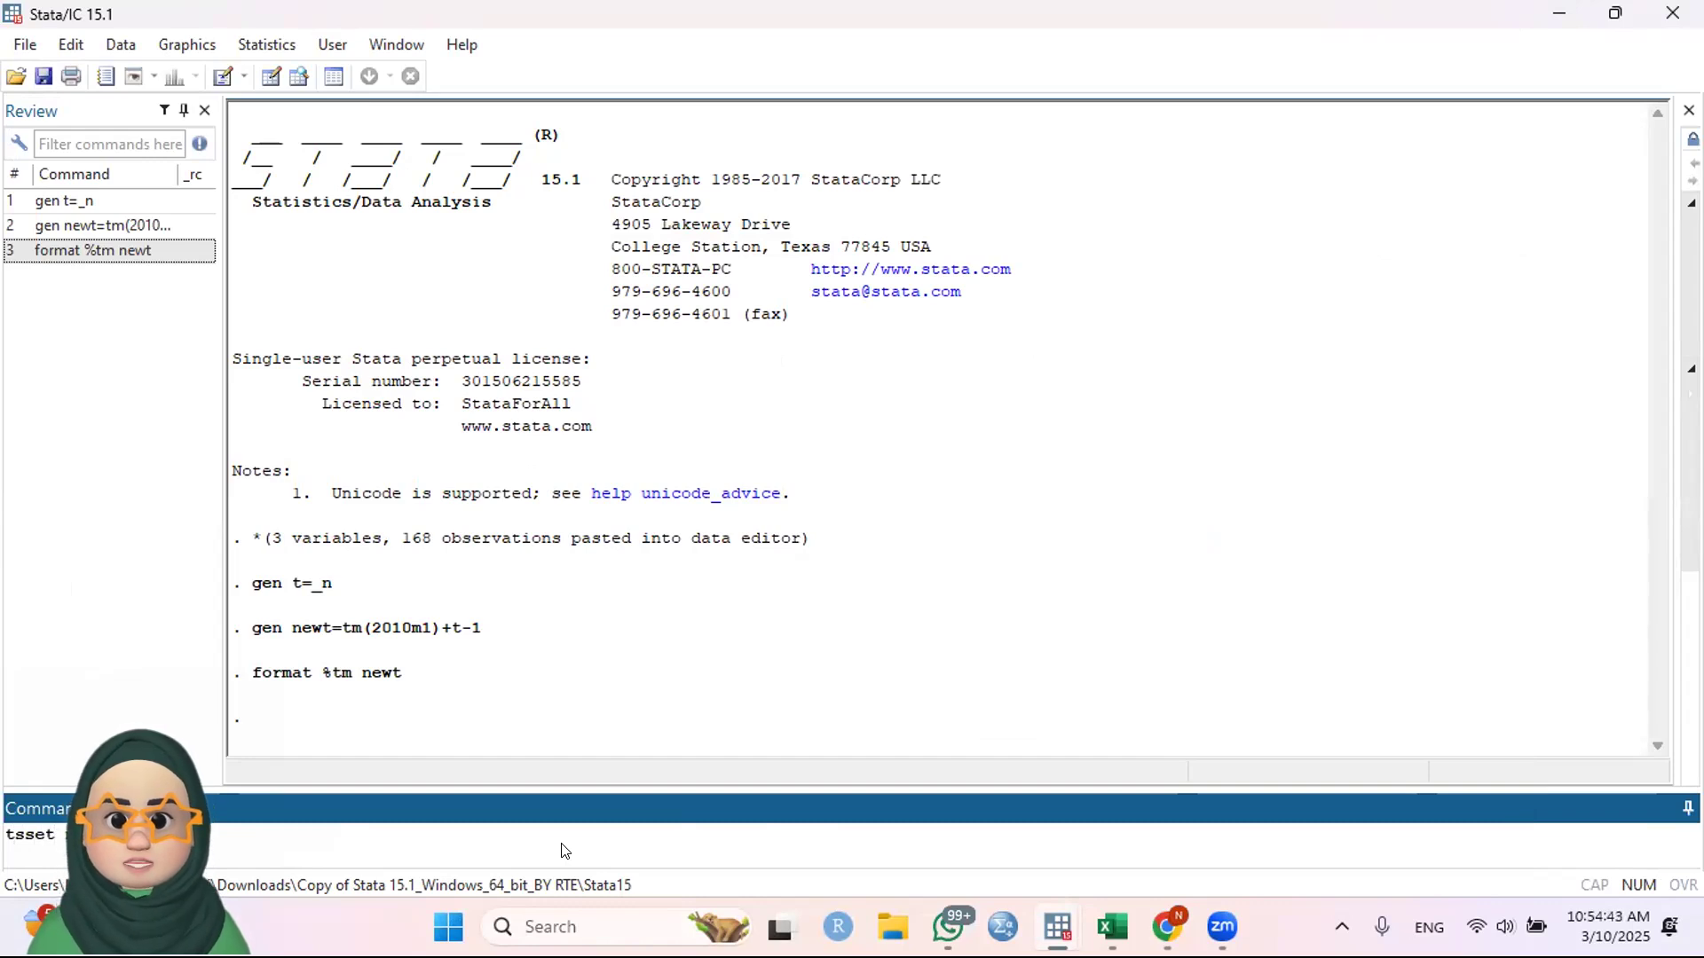
key("Return")
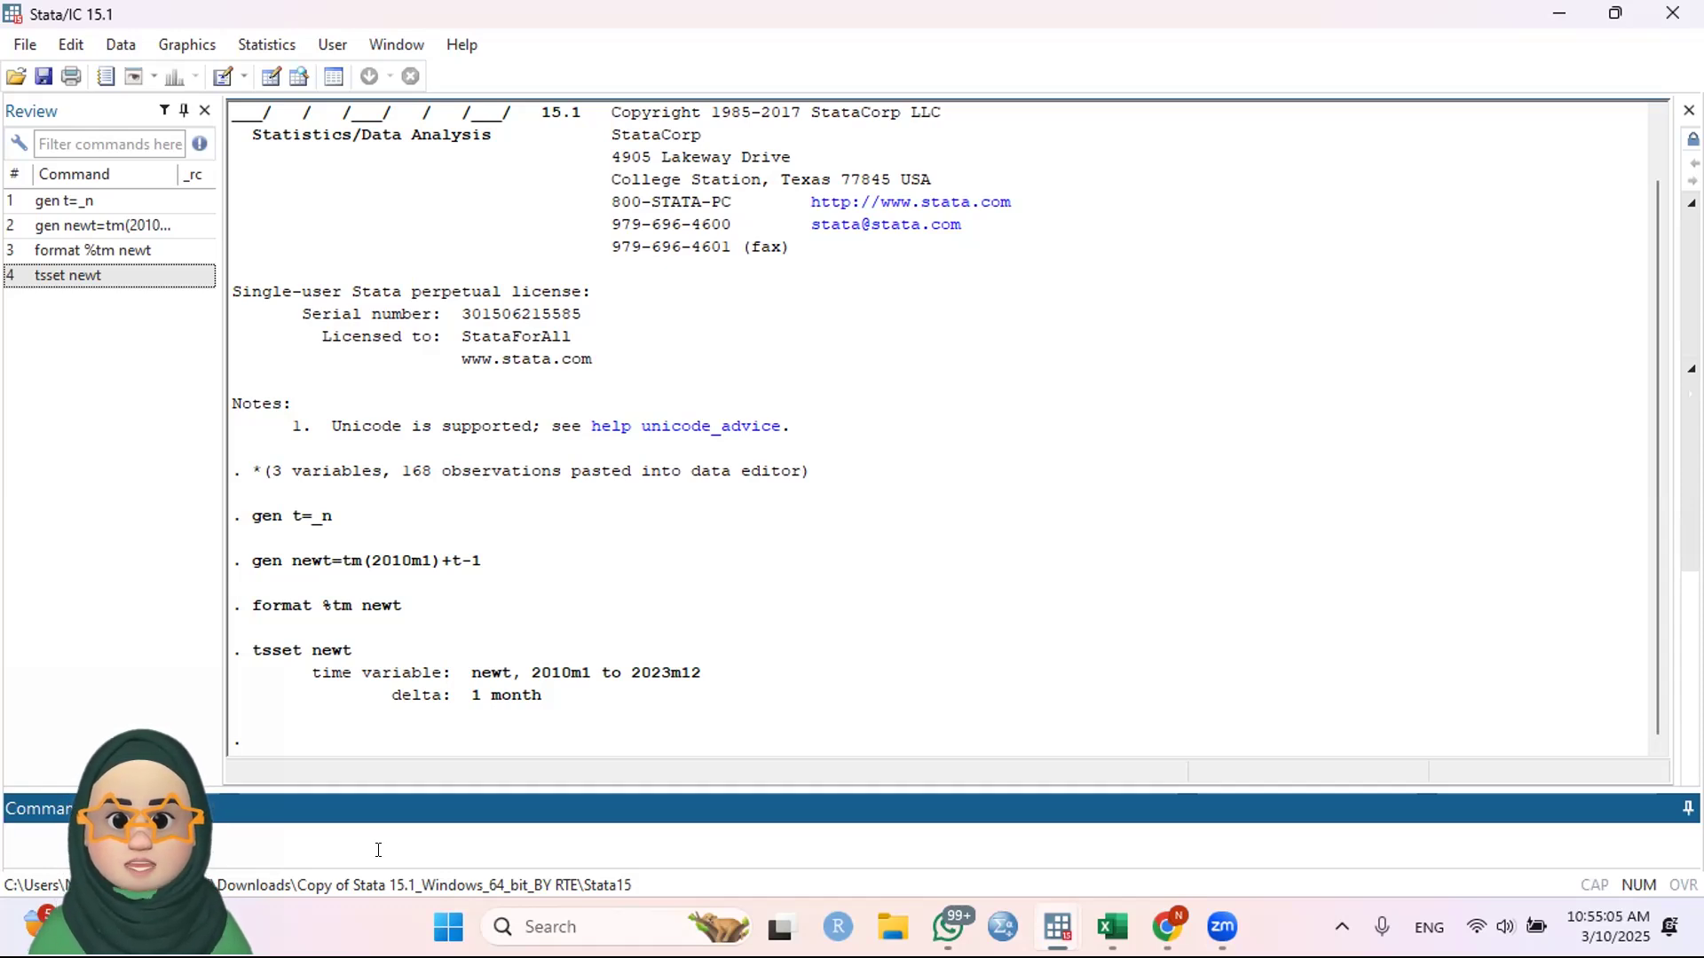
key("BackSpace")
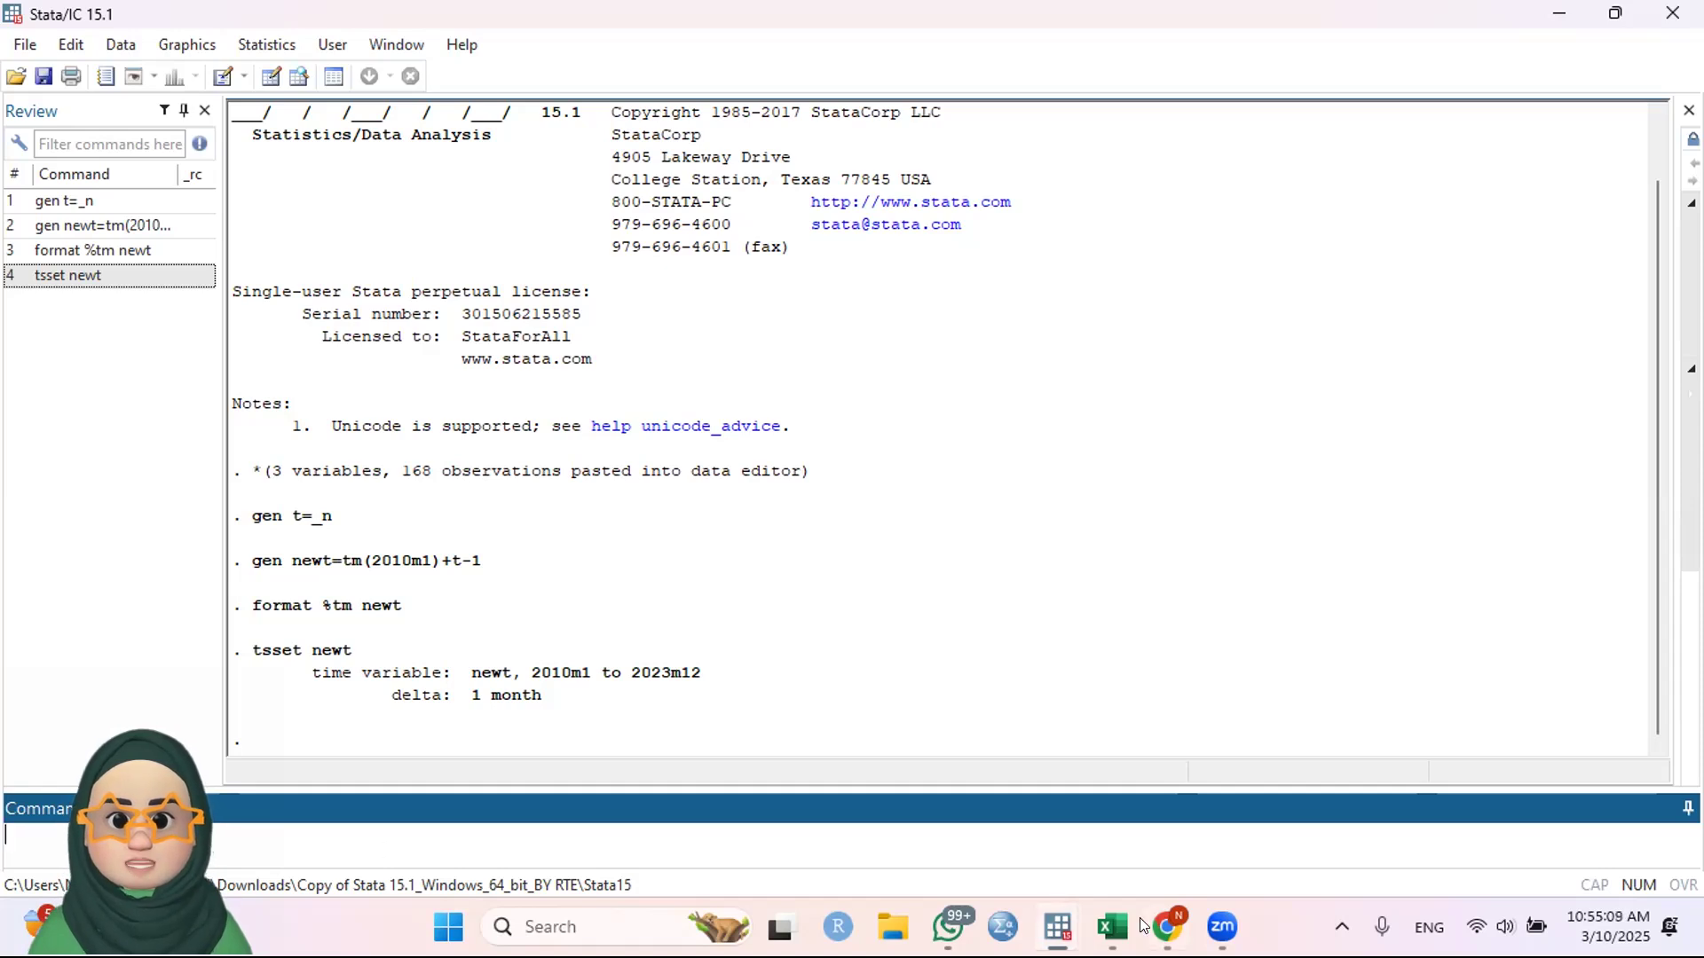
Run a Dickey-Fuller unit root test on inflation with the command dfuller inflasi
mouse_move(1061, 910)
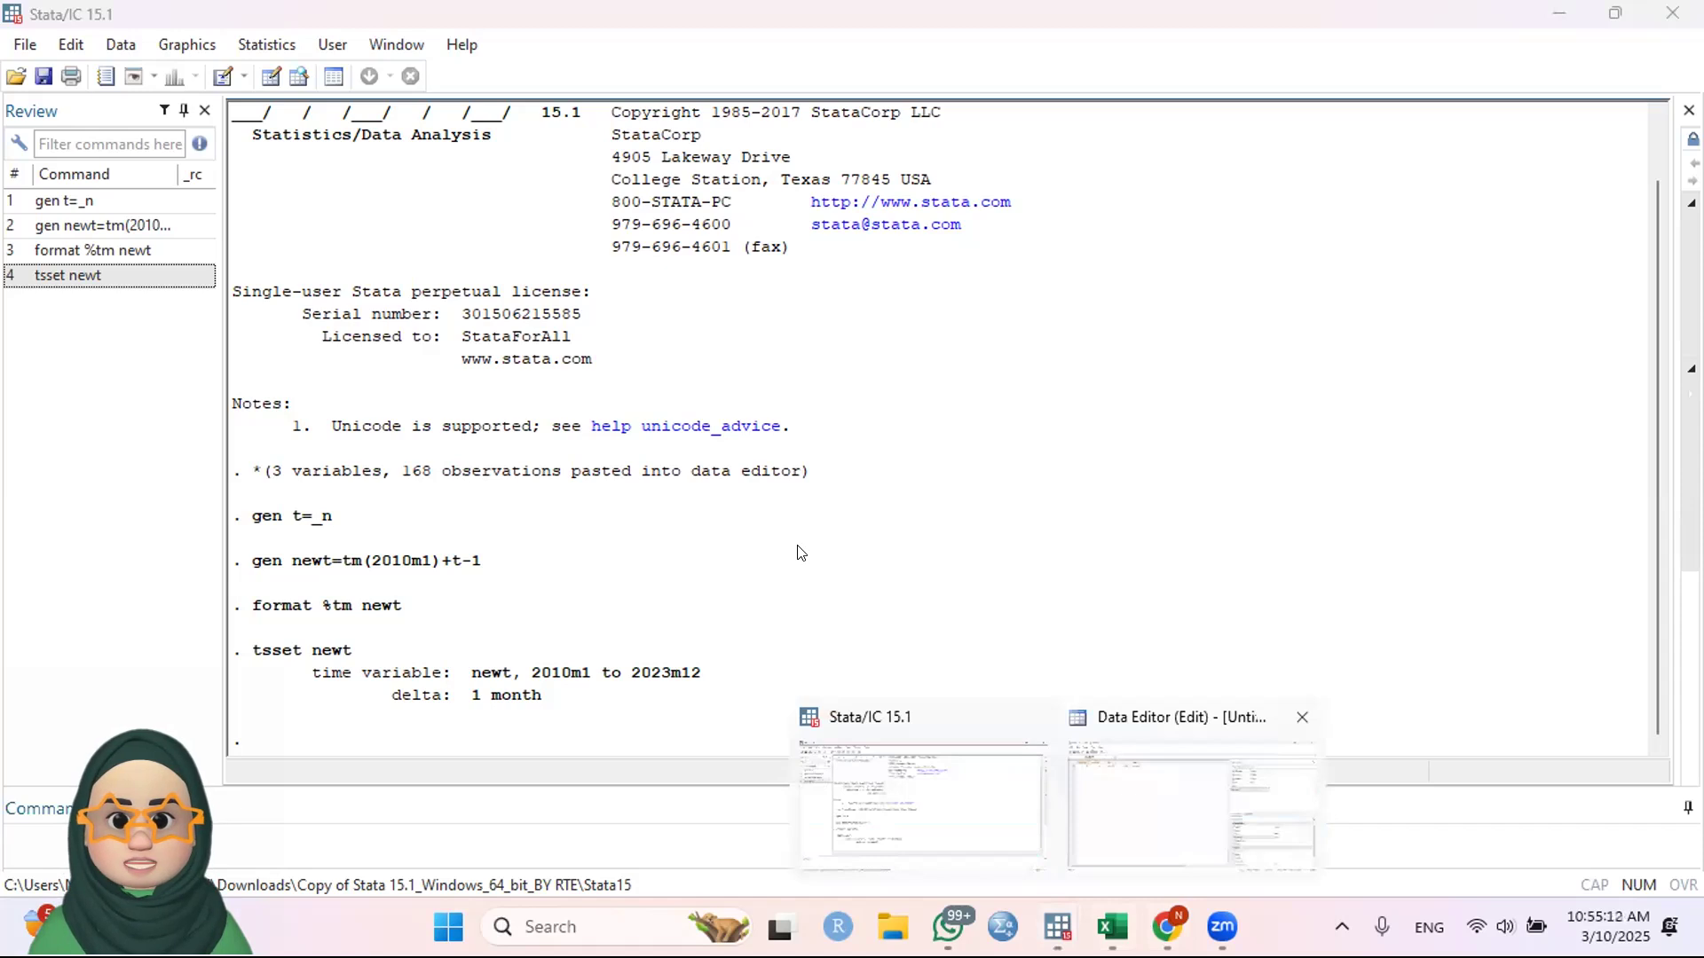
key("alt+Tab")
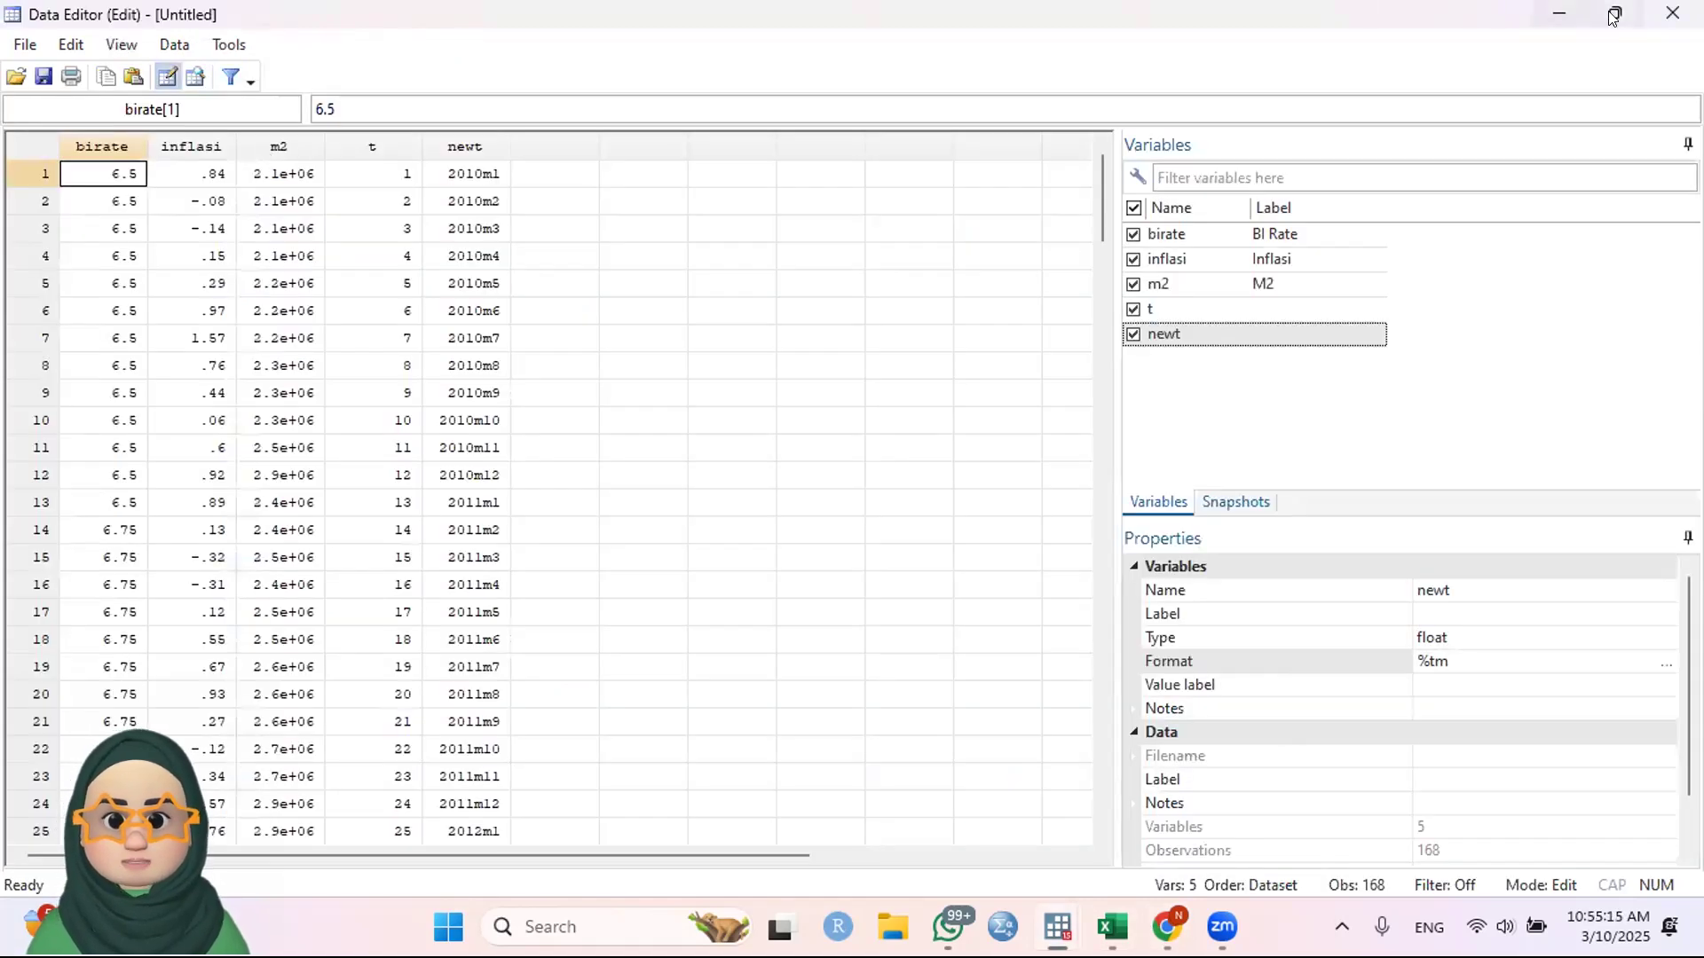
left_click(1559, 11)
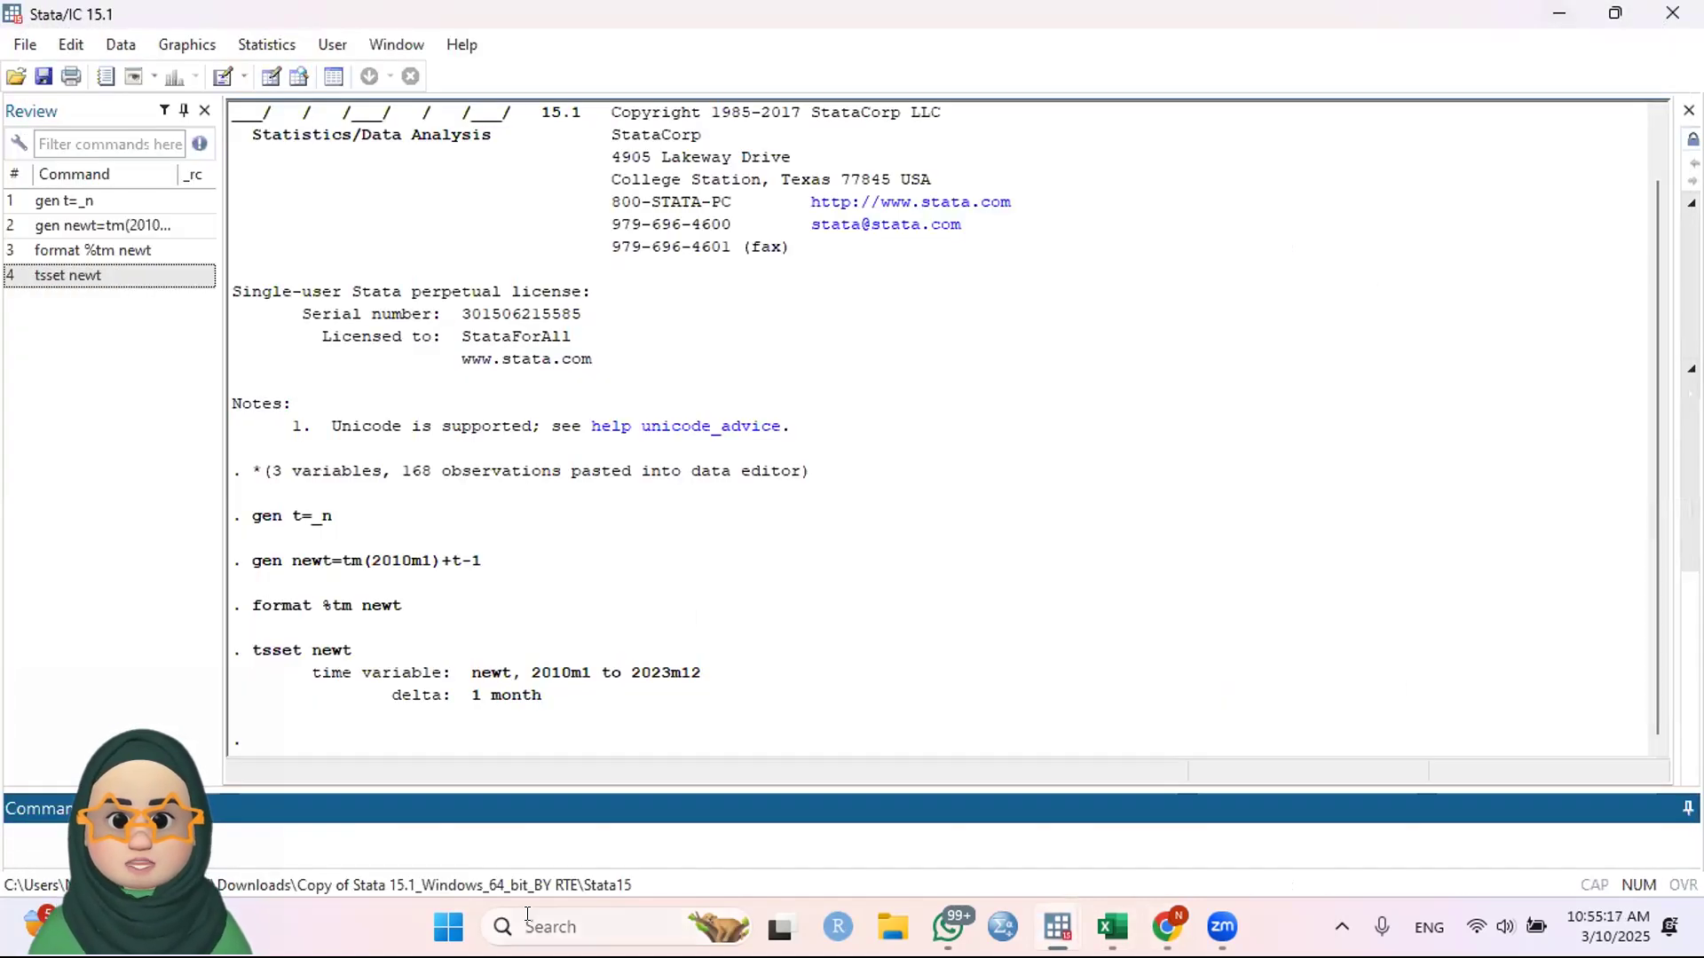
type("dfulle")
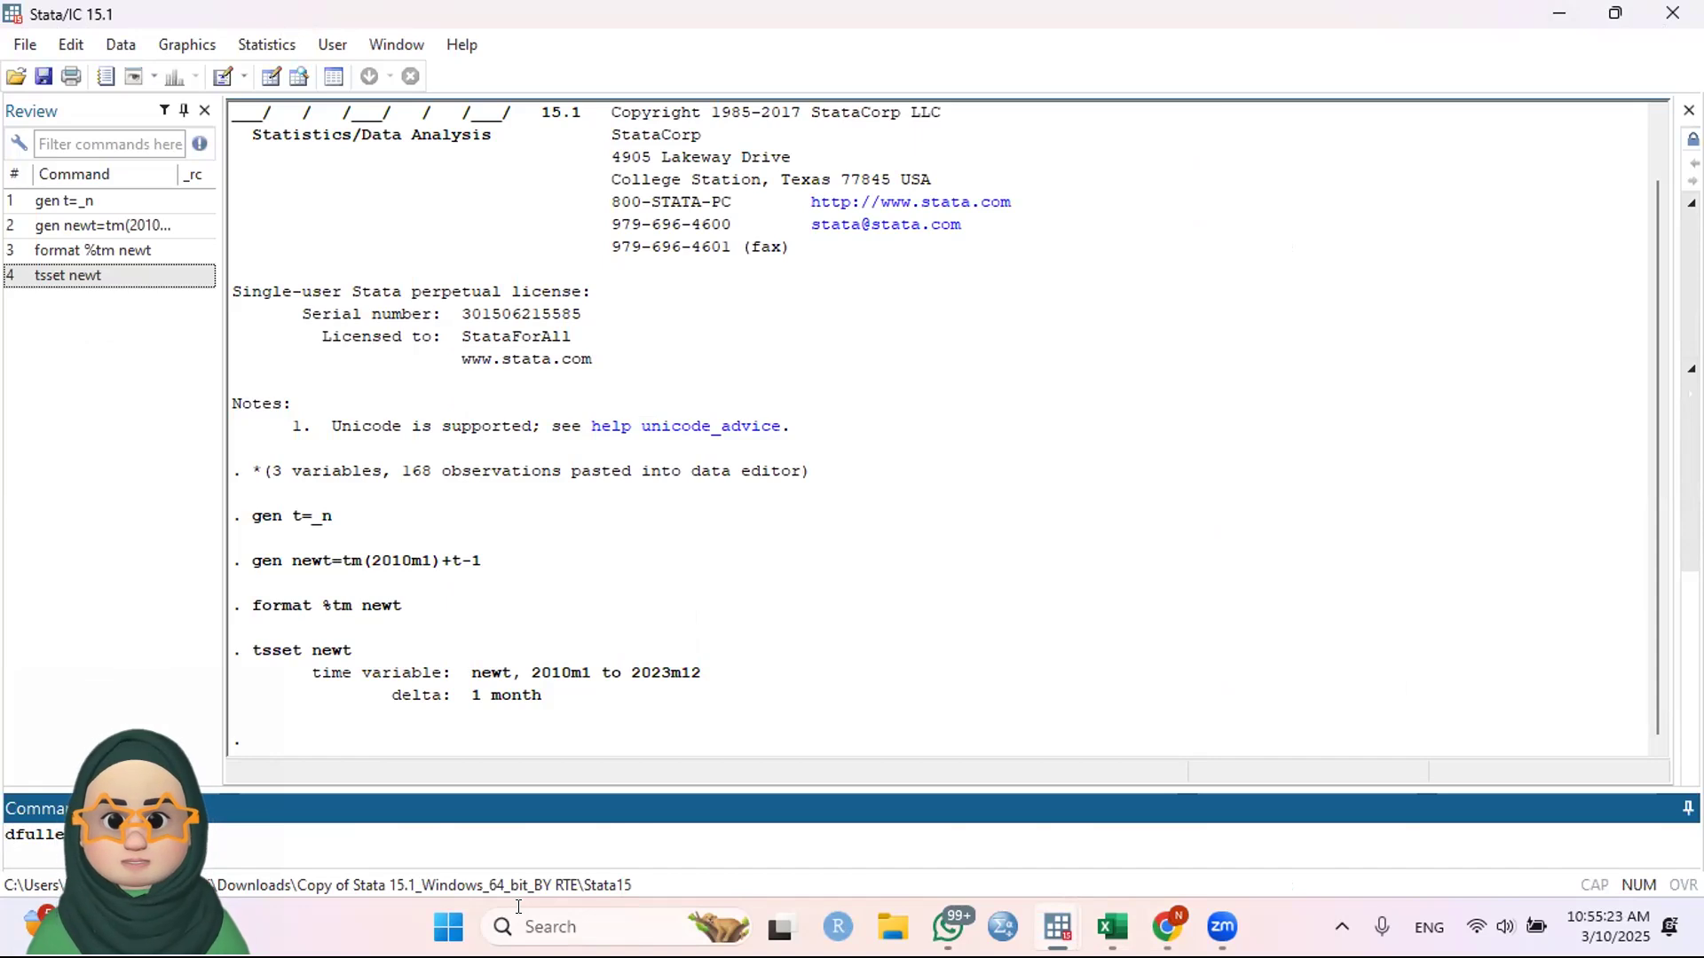
type("r inflasi")
key("Return")
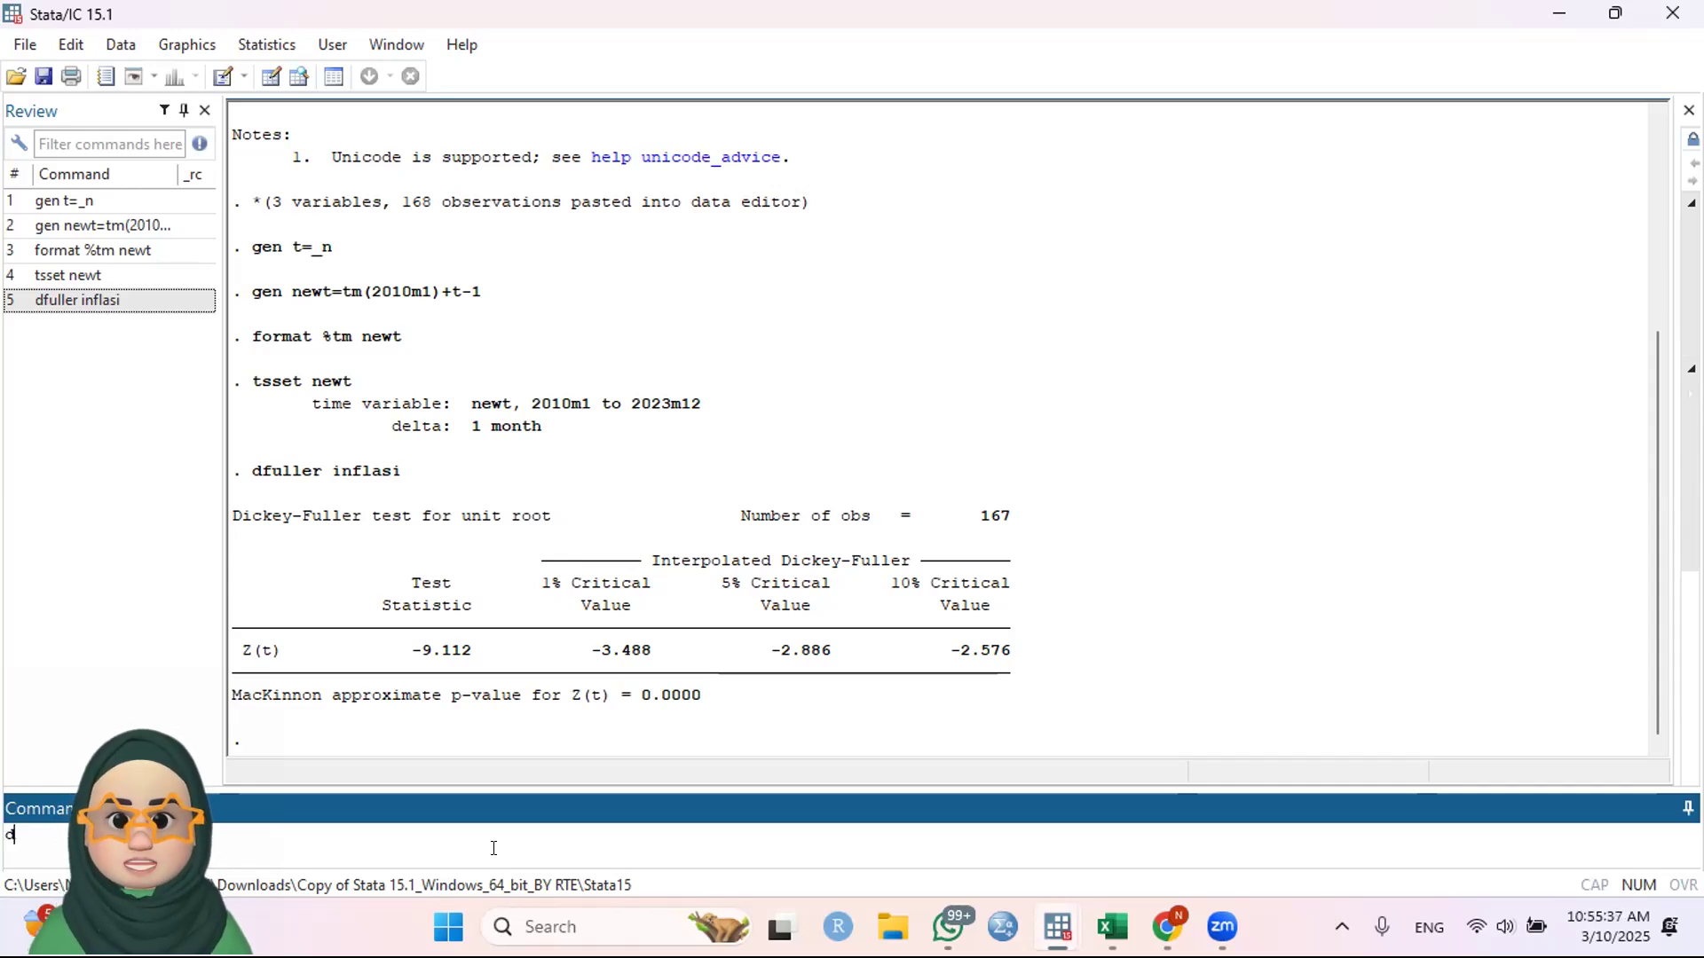
Run a Dickey-Fuller unit root test on the BI rate with the command dfuller birate
type("ulee")
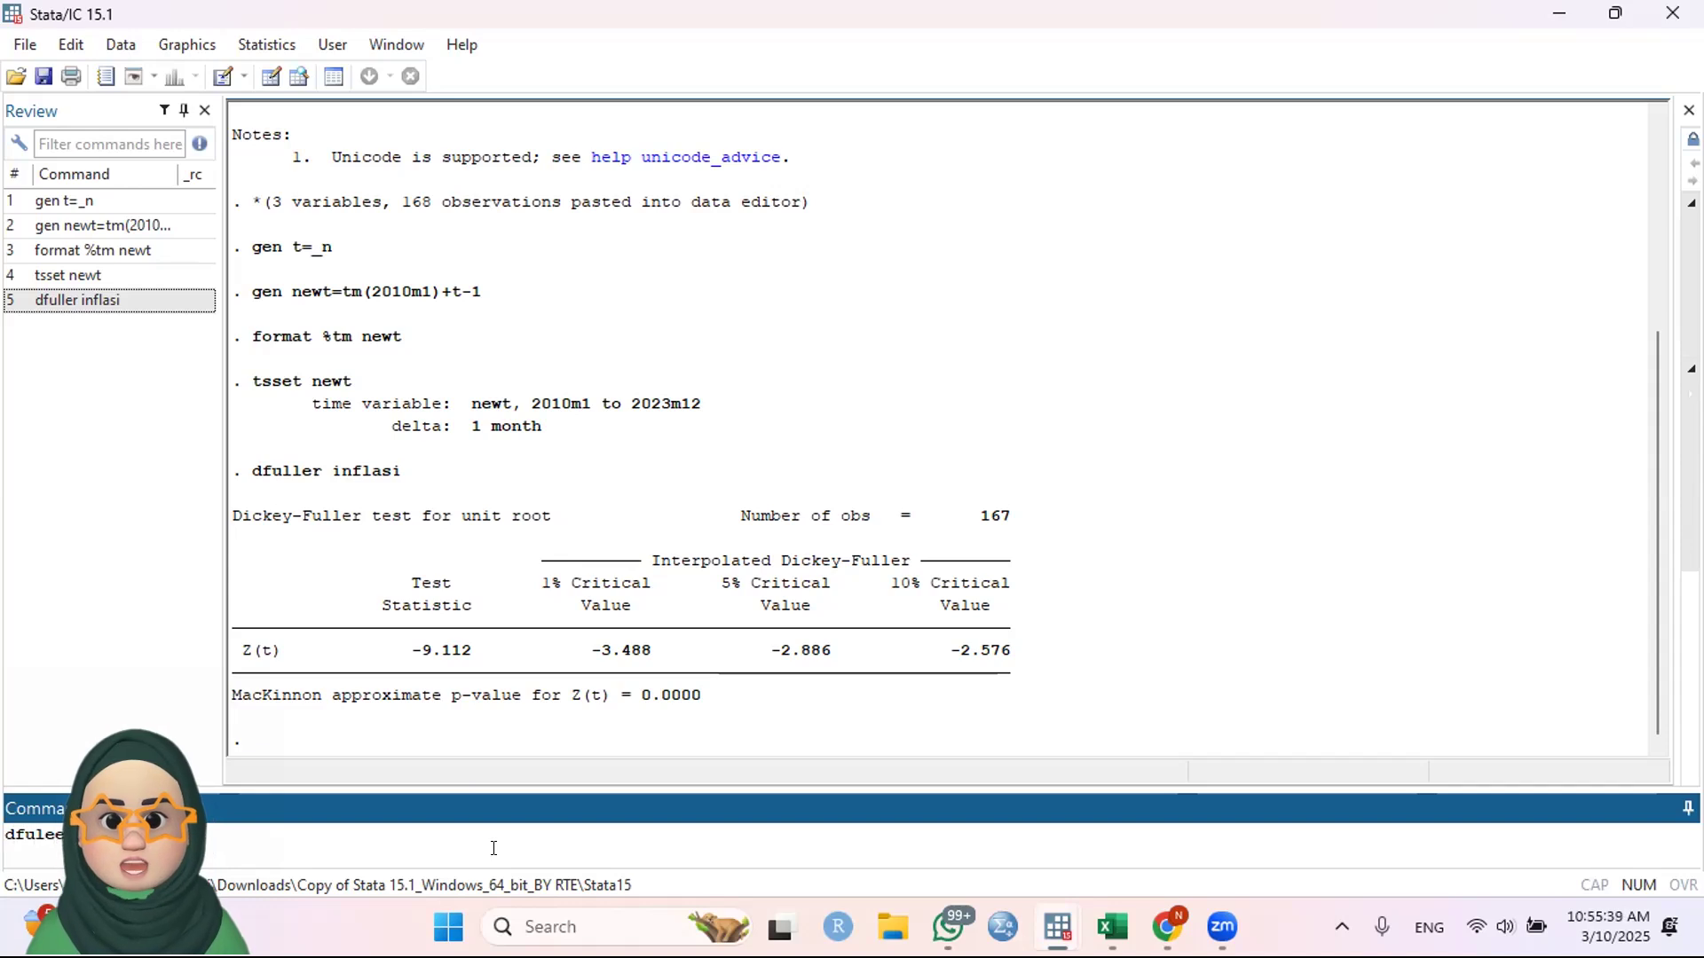
key("BackSpace")
key("BackSpace")
type("ler")
key("Return")
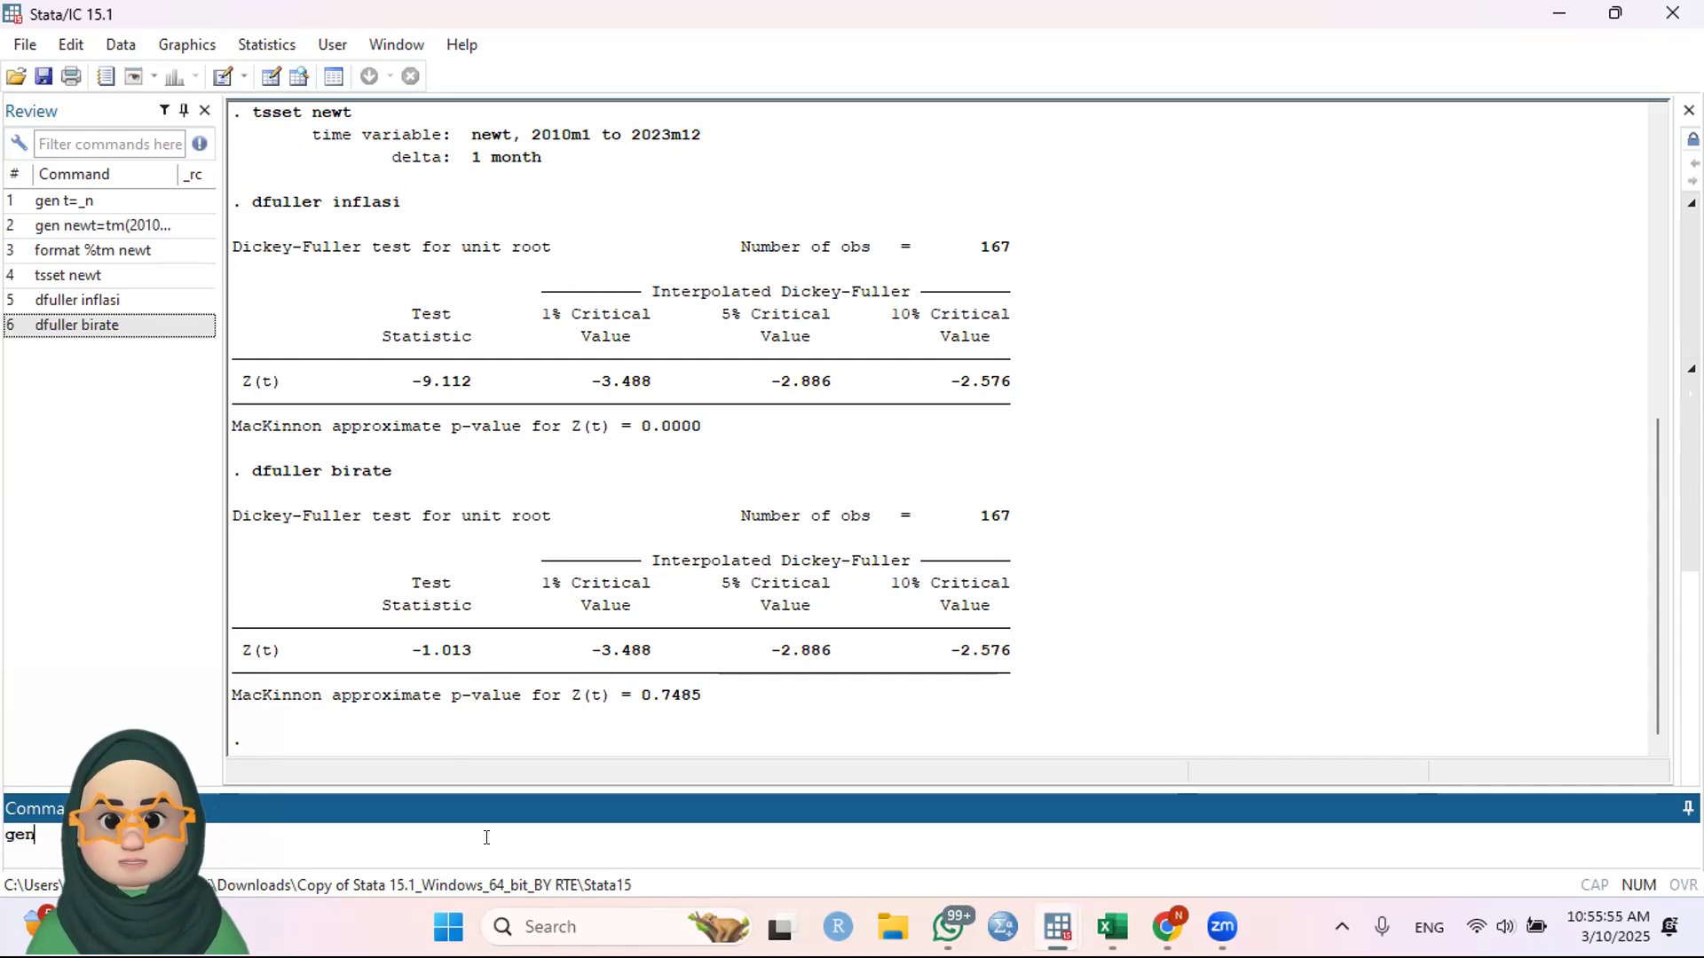
Generate the first difference of the BI rate with the command gen dbirate=d.birate
type("bi")
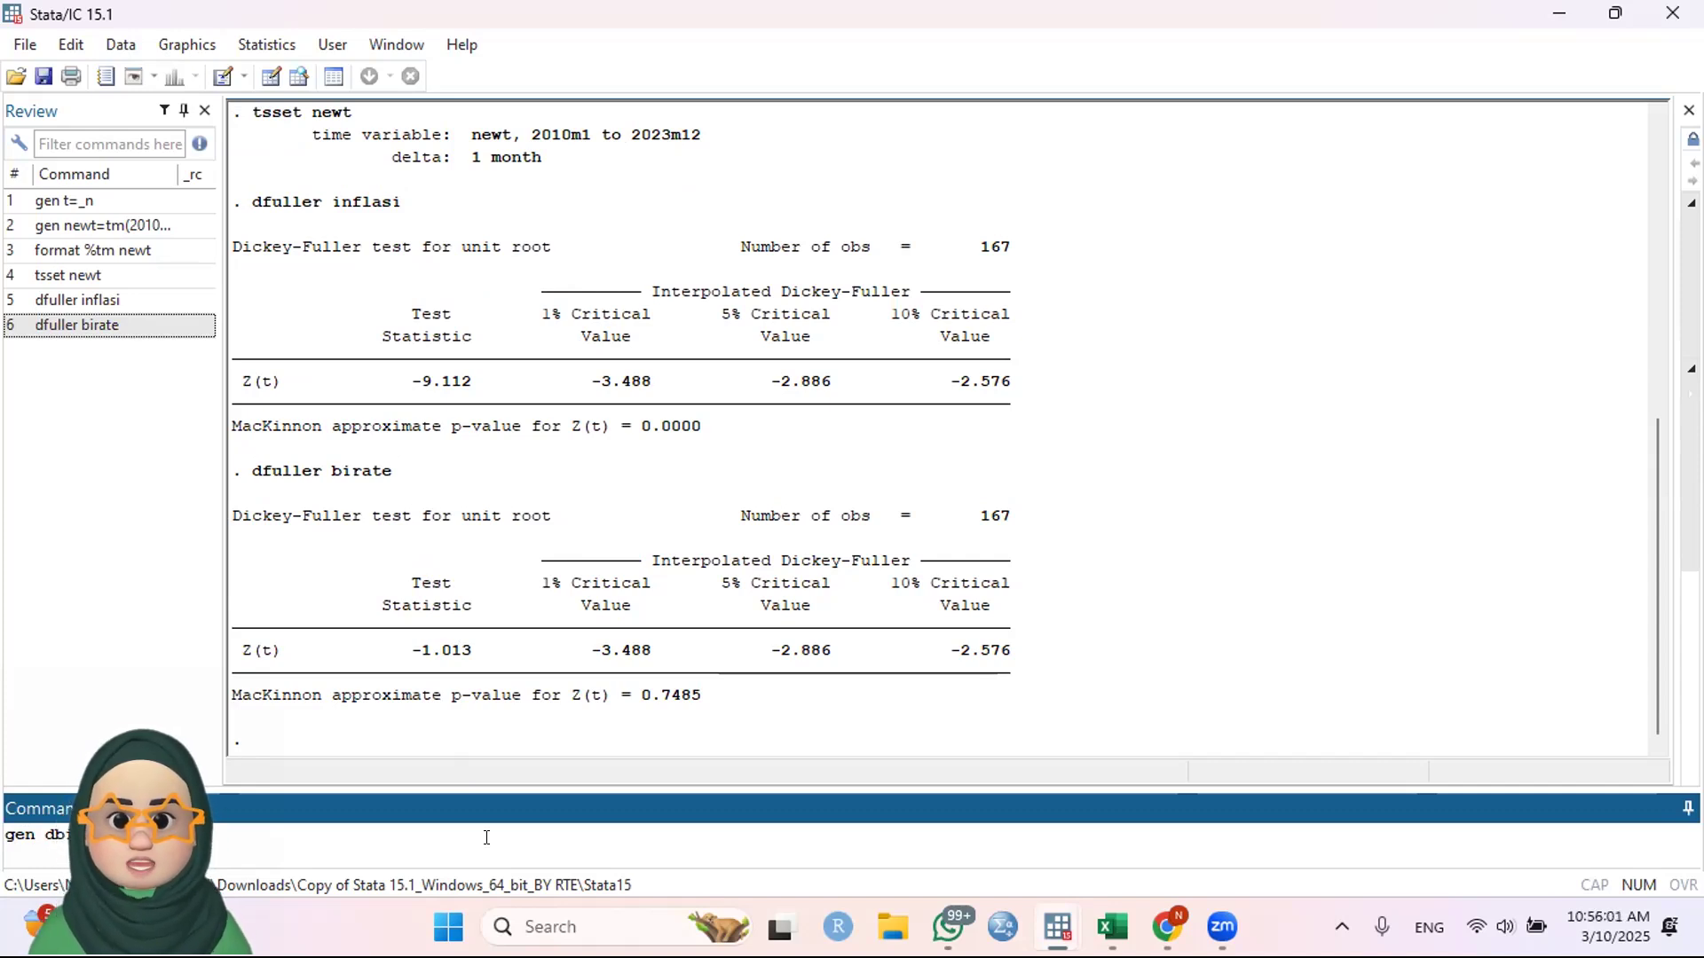
key("Return")
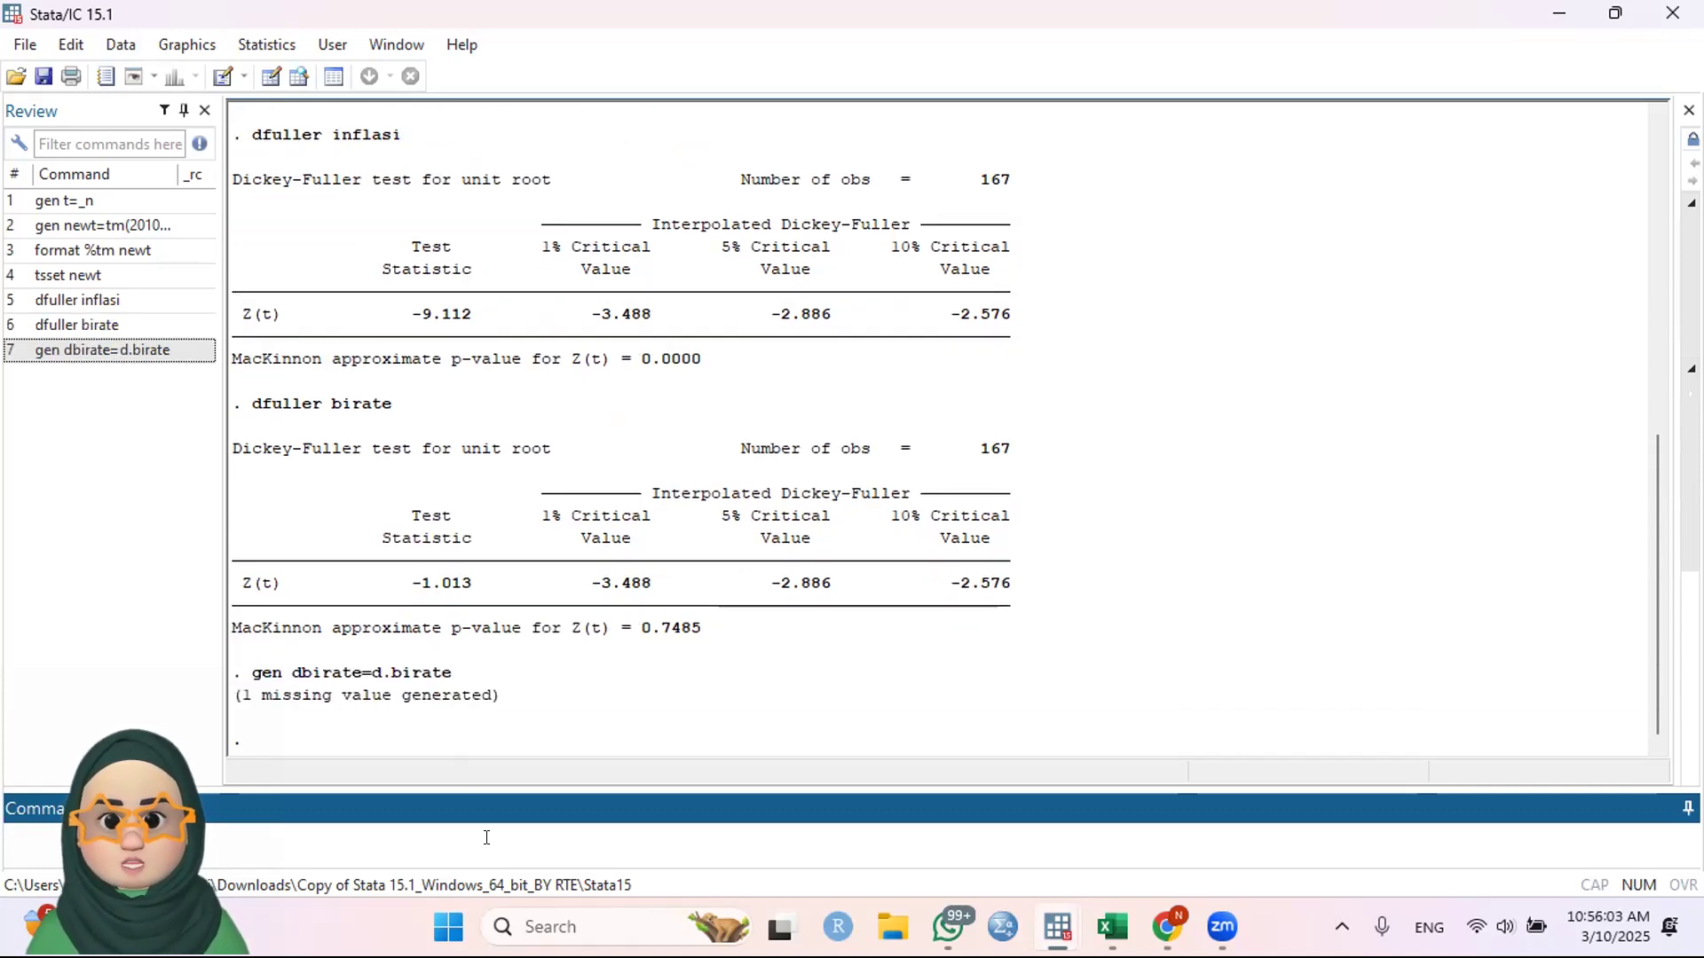
left_click_drag(511, 695, 427, 695)
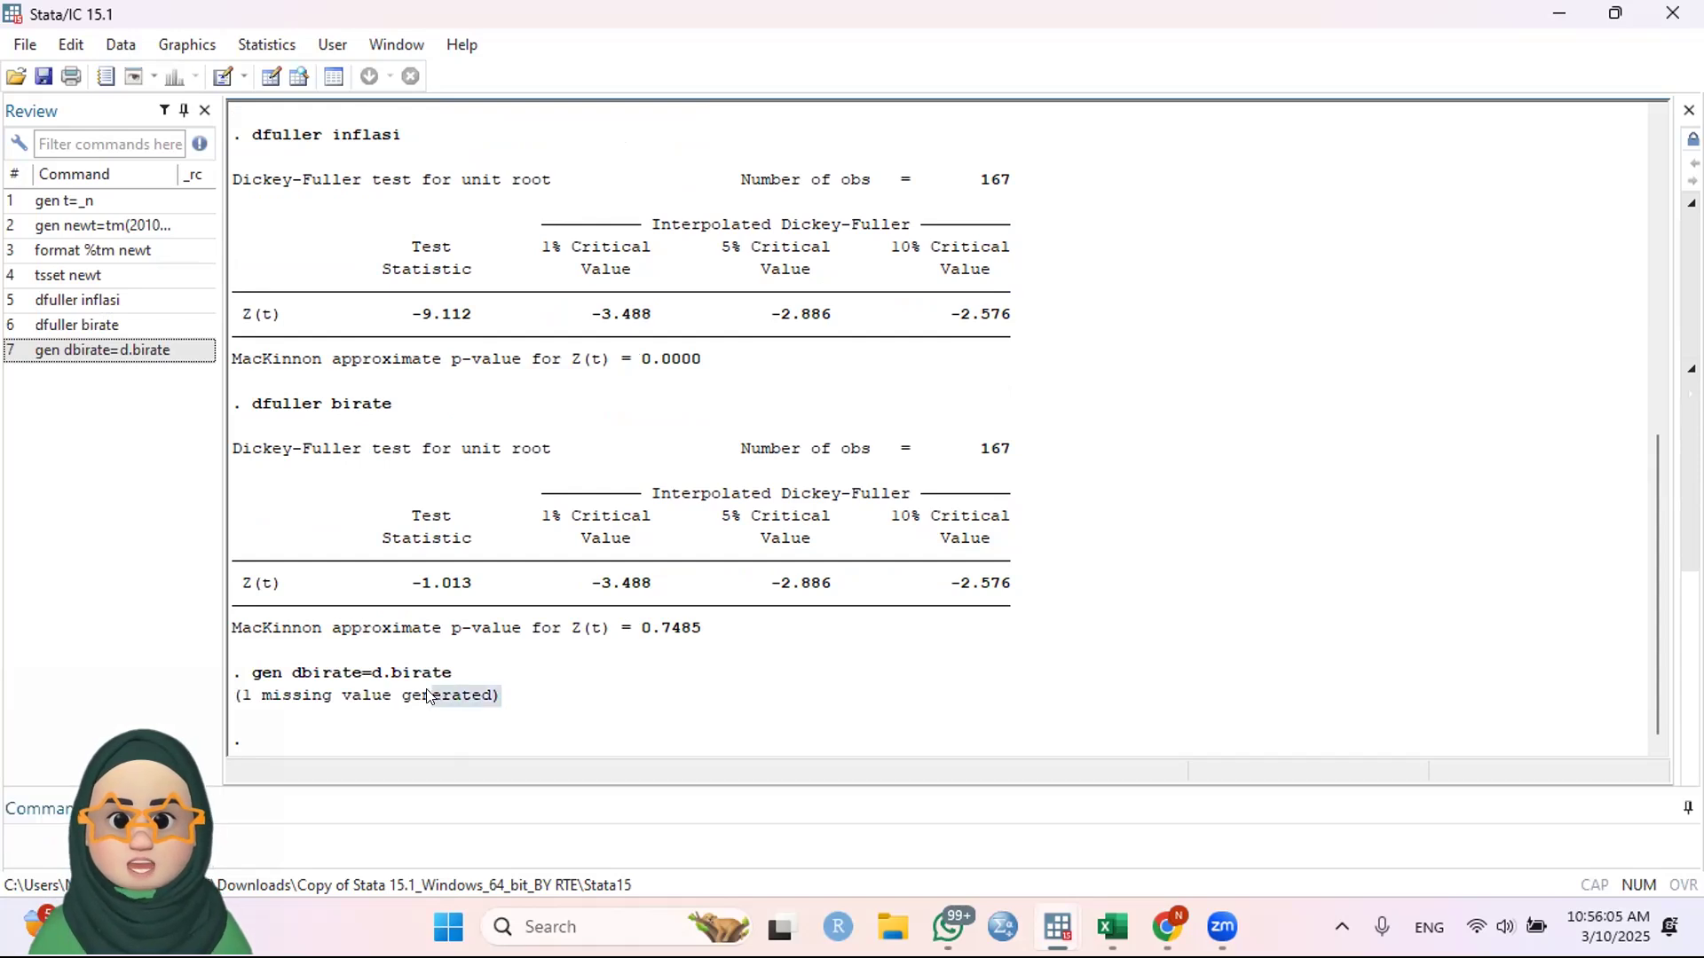
left_click(227, 708)
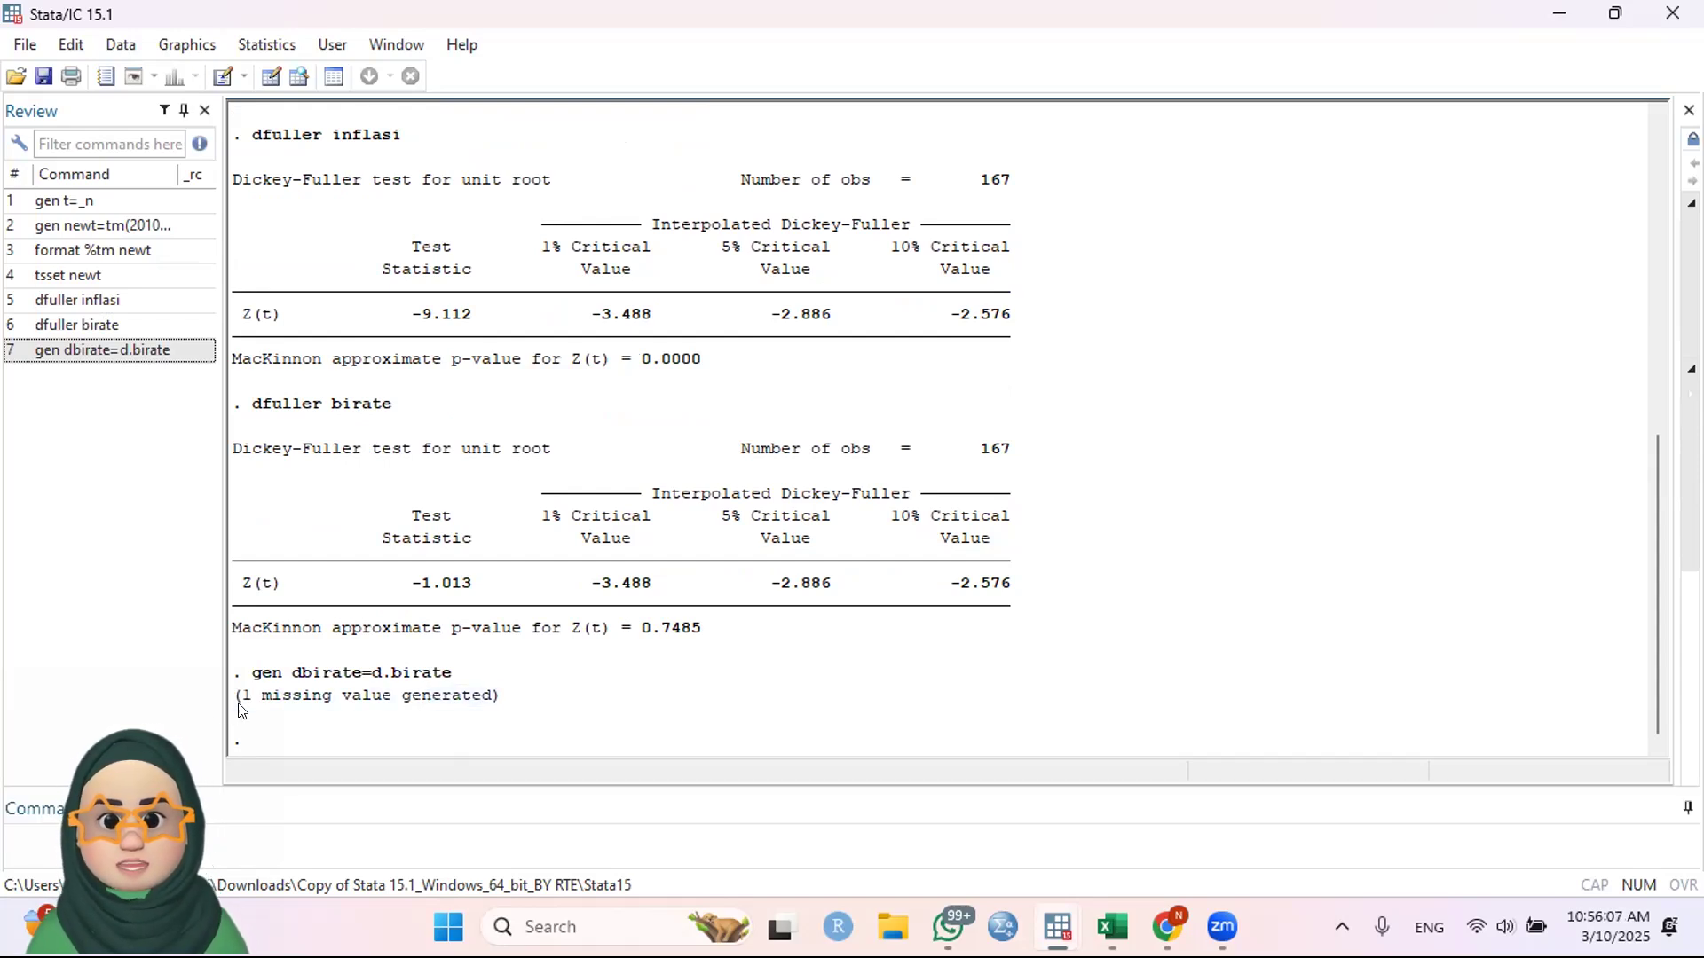
Set the missing first-difference value to zero with replace dbirate=0 if dbirate==. and check the dbirate column in the Data Editor
left_click_drag(237, 701, 502, 697)
left_click(396, 836)
type("replace")
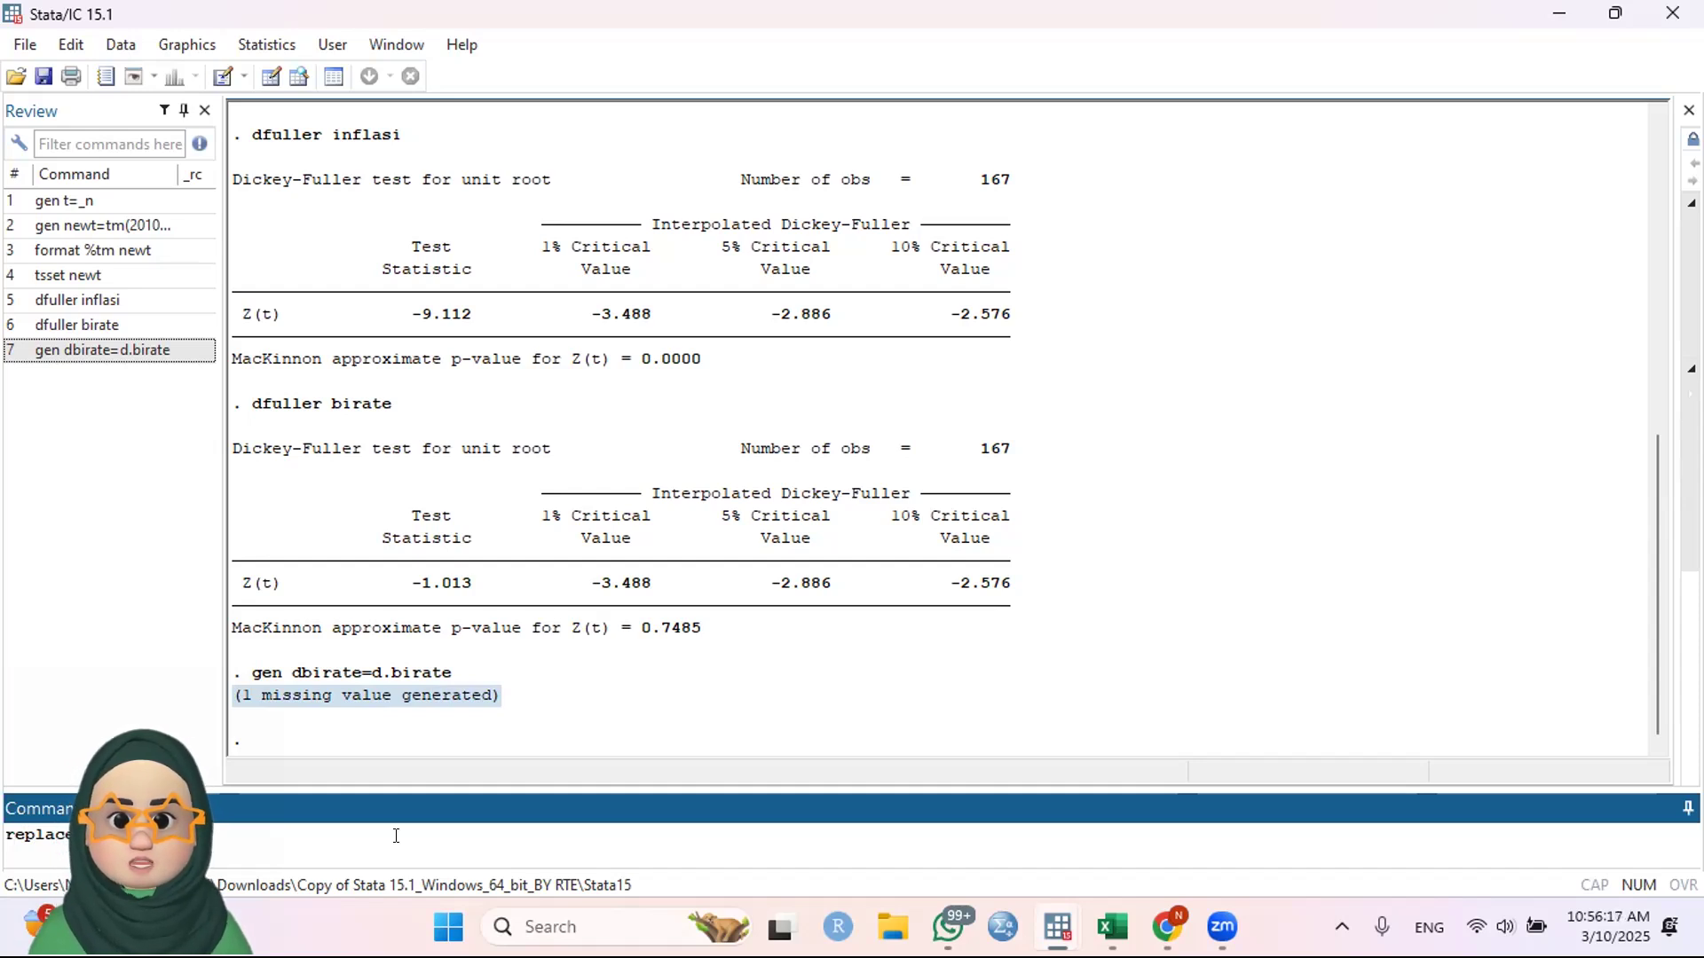
type("dbirat")
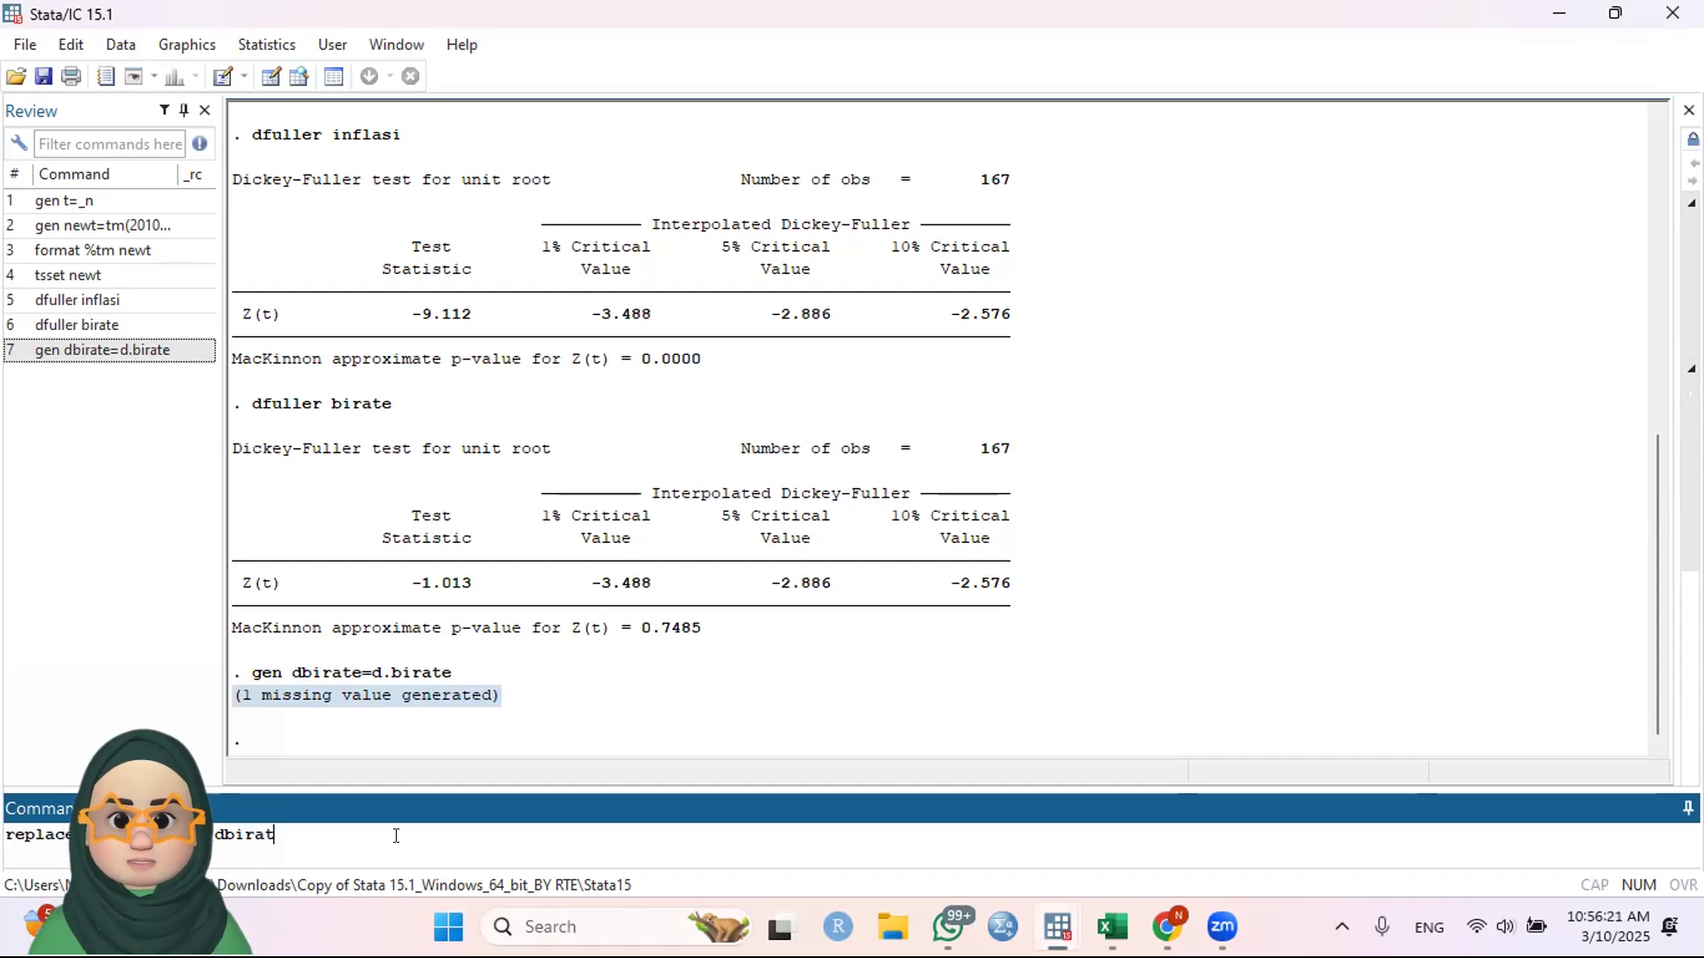
type("e=0 if dbirate==.")
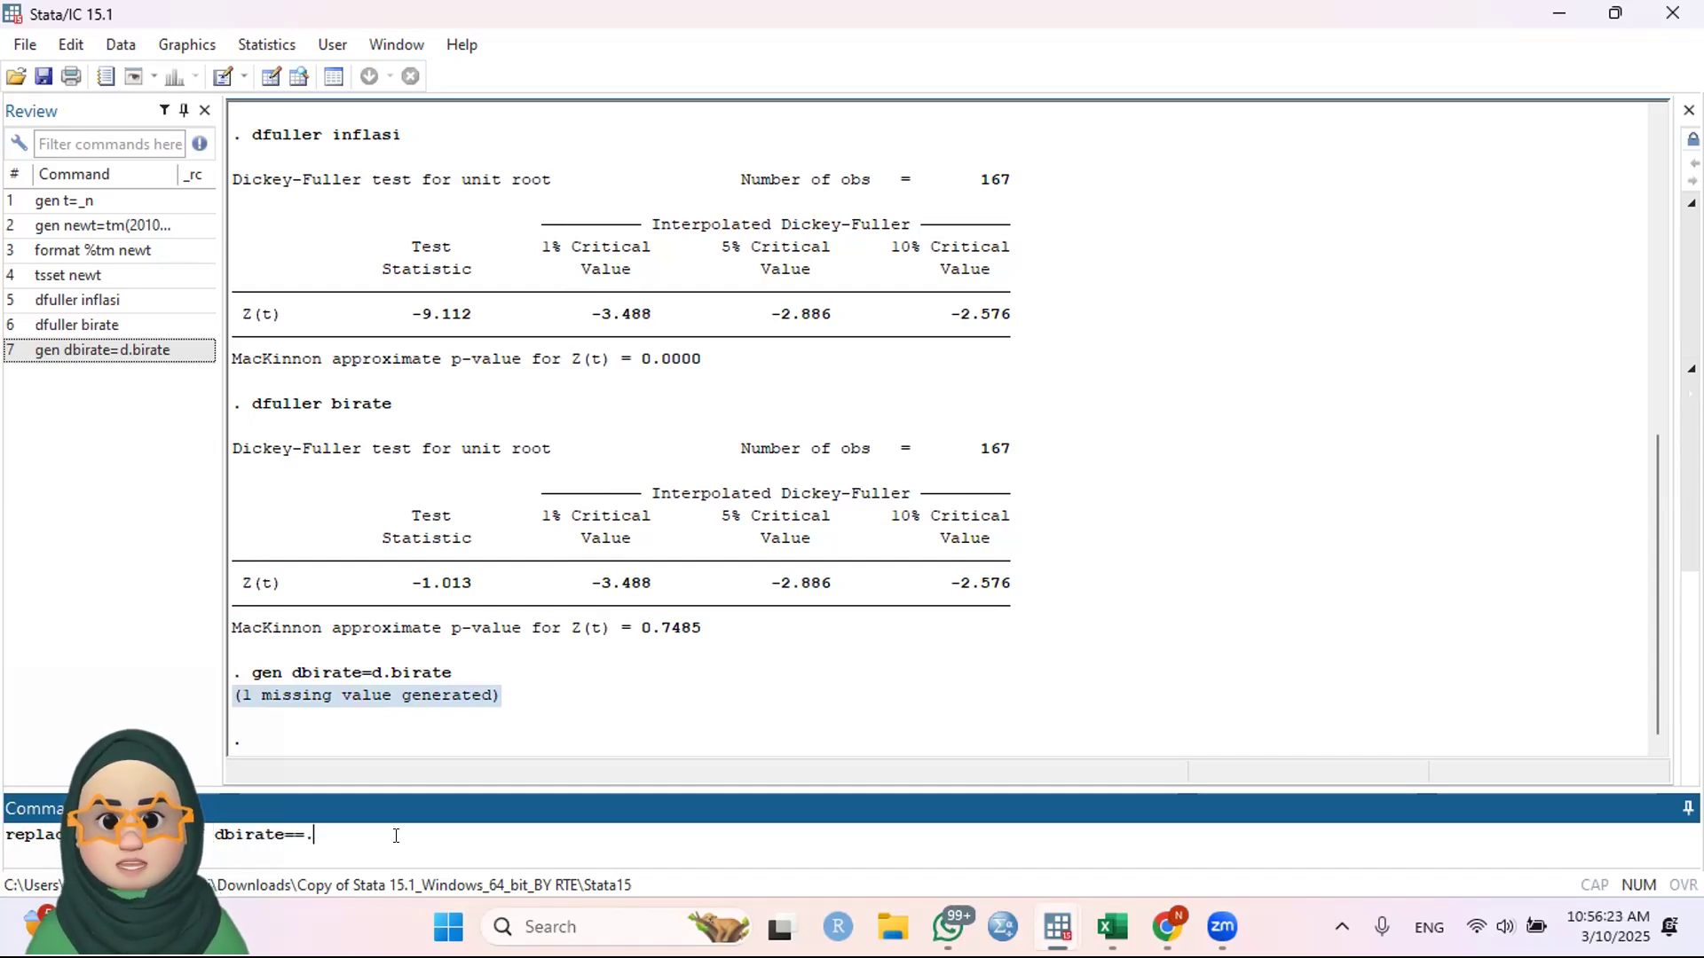
key("Return")
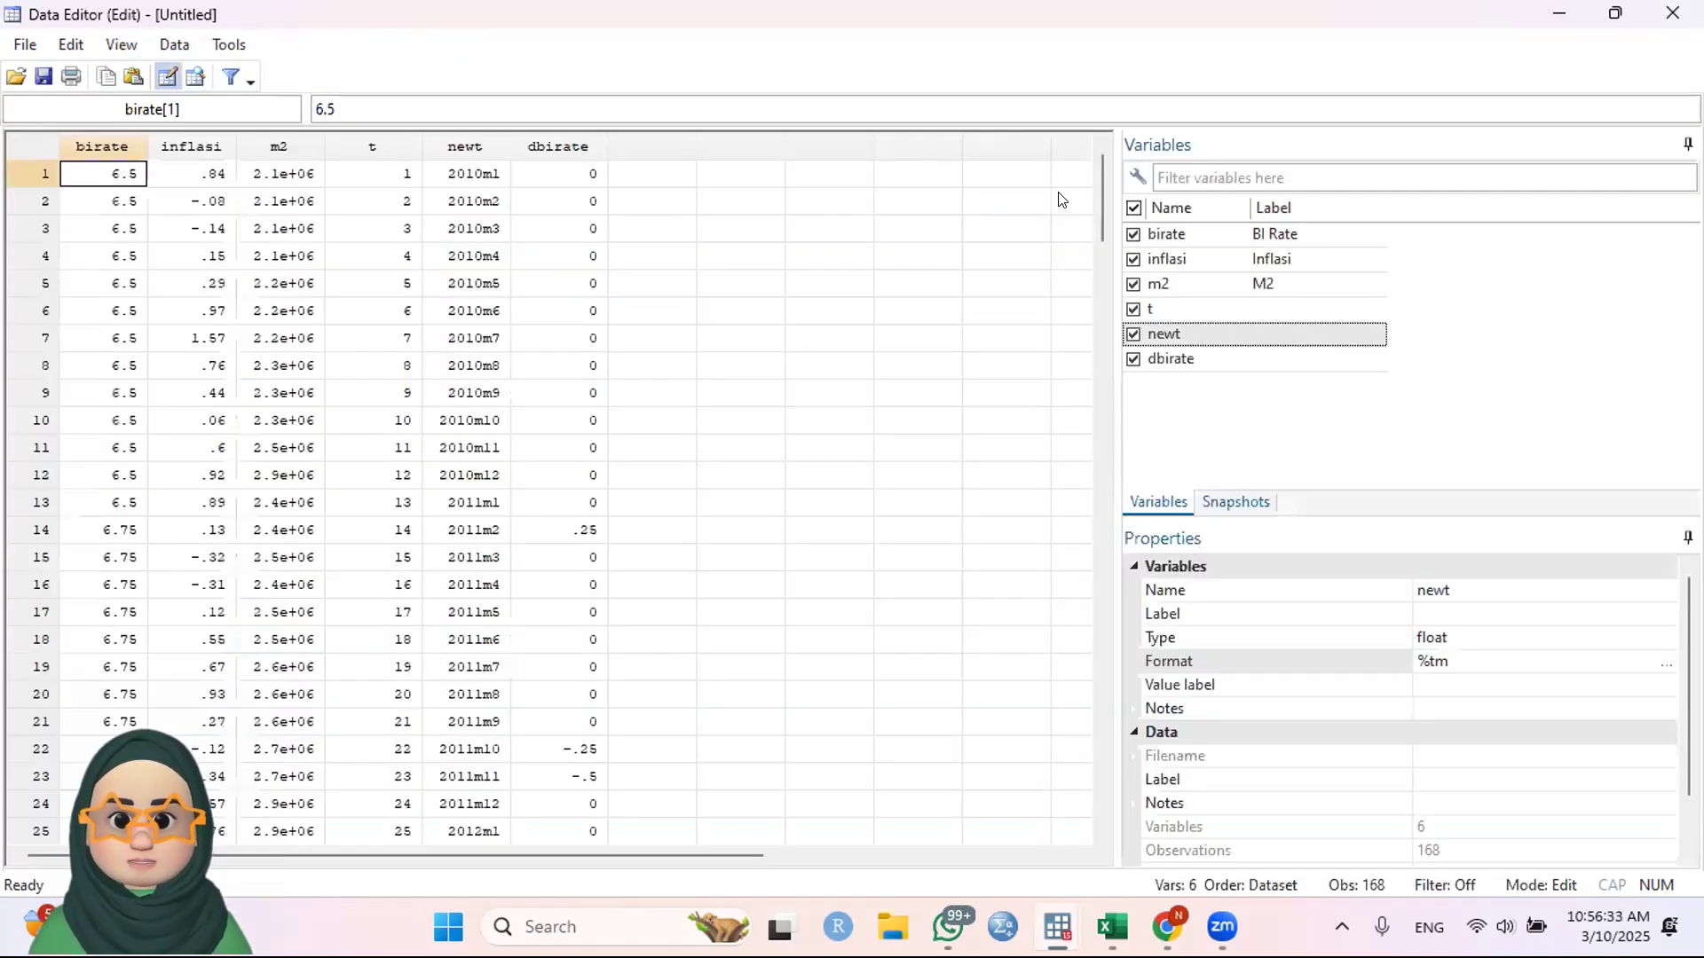
left_click_drag(1097, 199, 1105, 723)
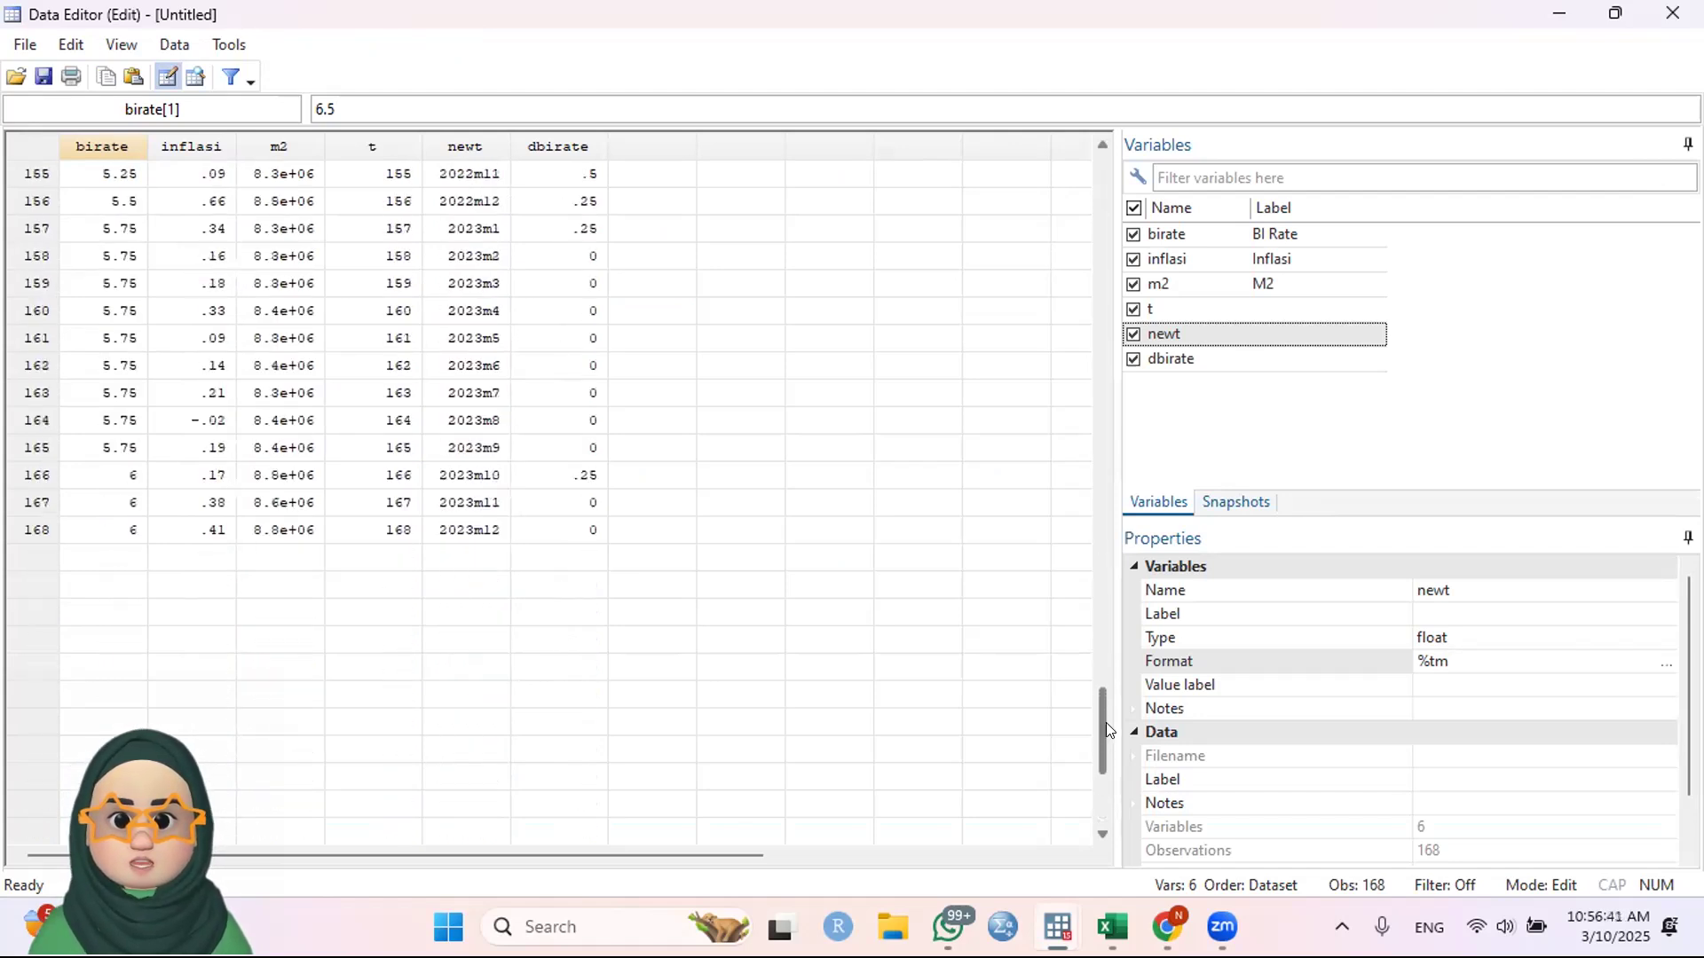
left_click(1560, 21)
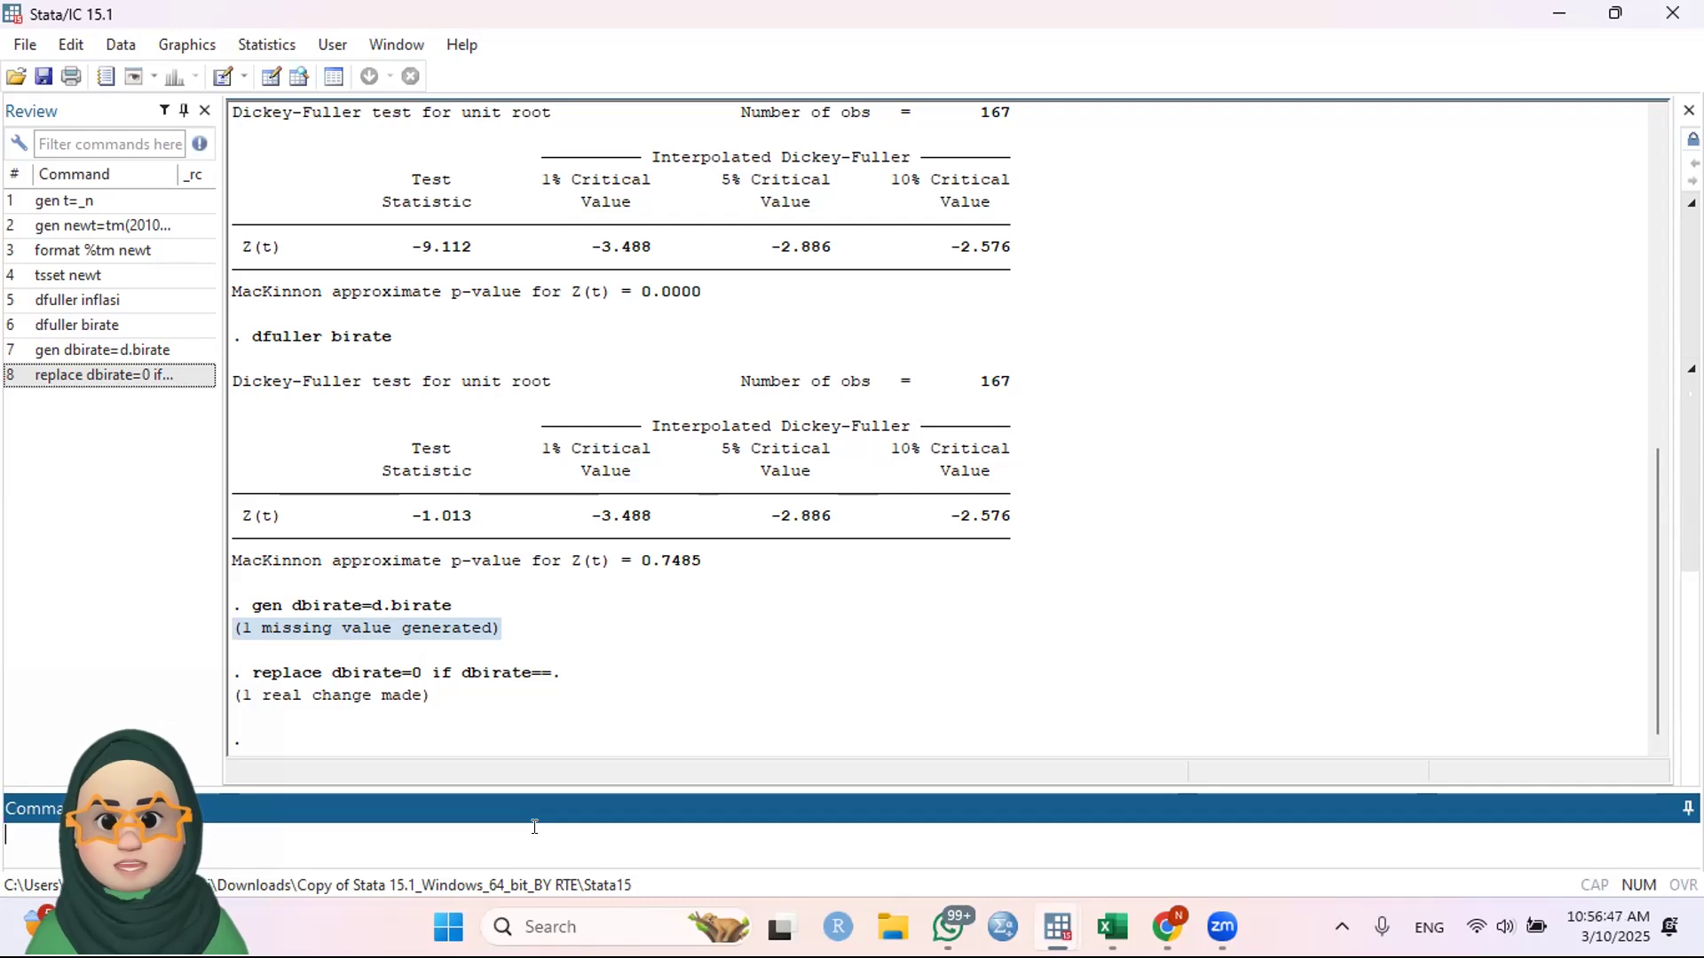
Run Dickey-Fuller unit root tests on the differenced BI rate and on M2 with the commands dfuller dbirate and dfuller m2
type("ller")
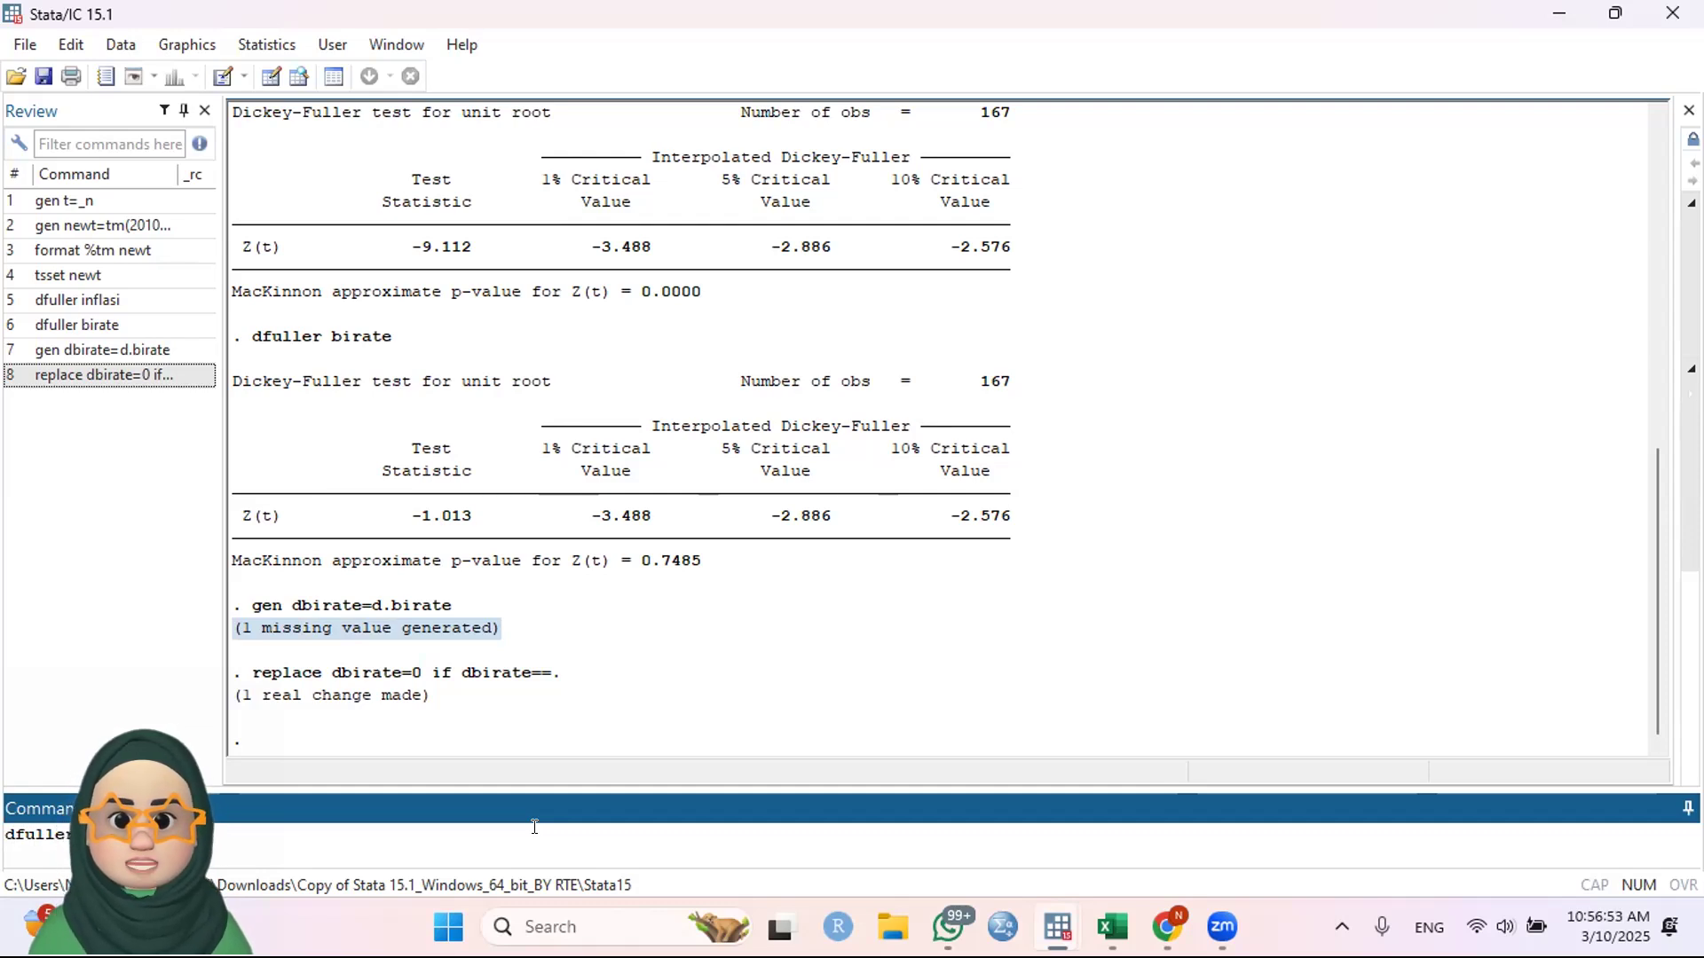
key("Return")
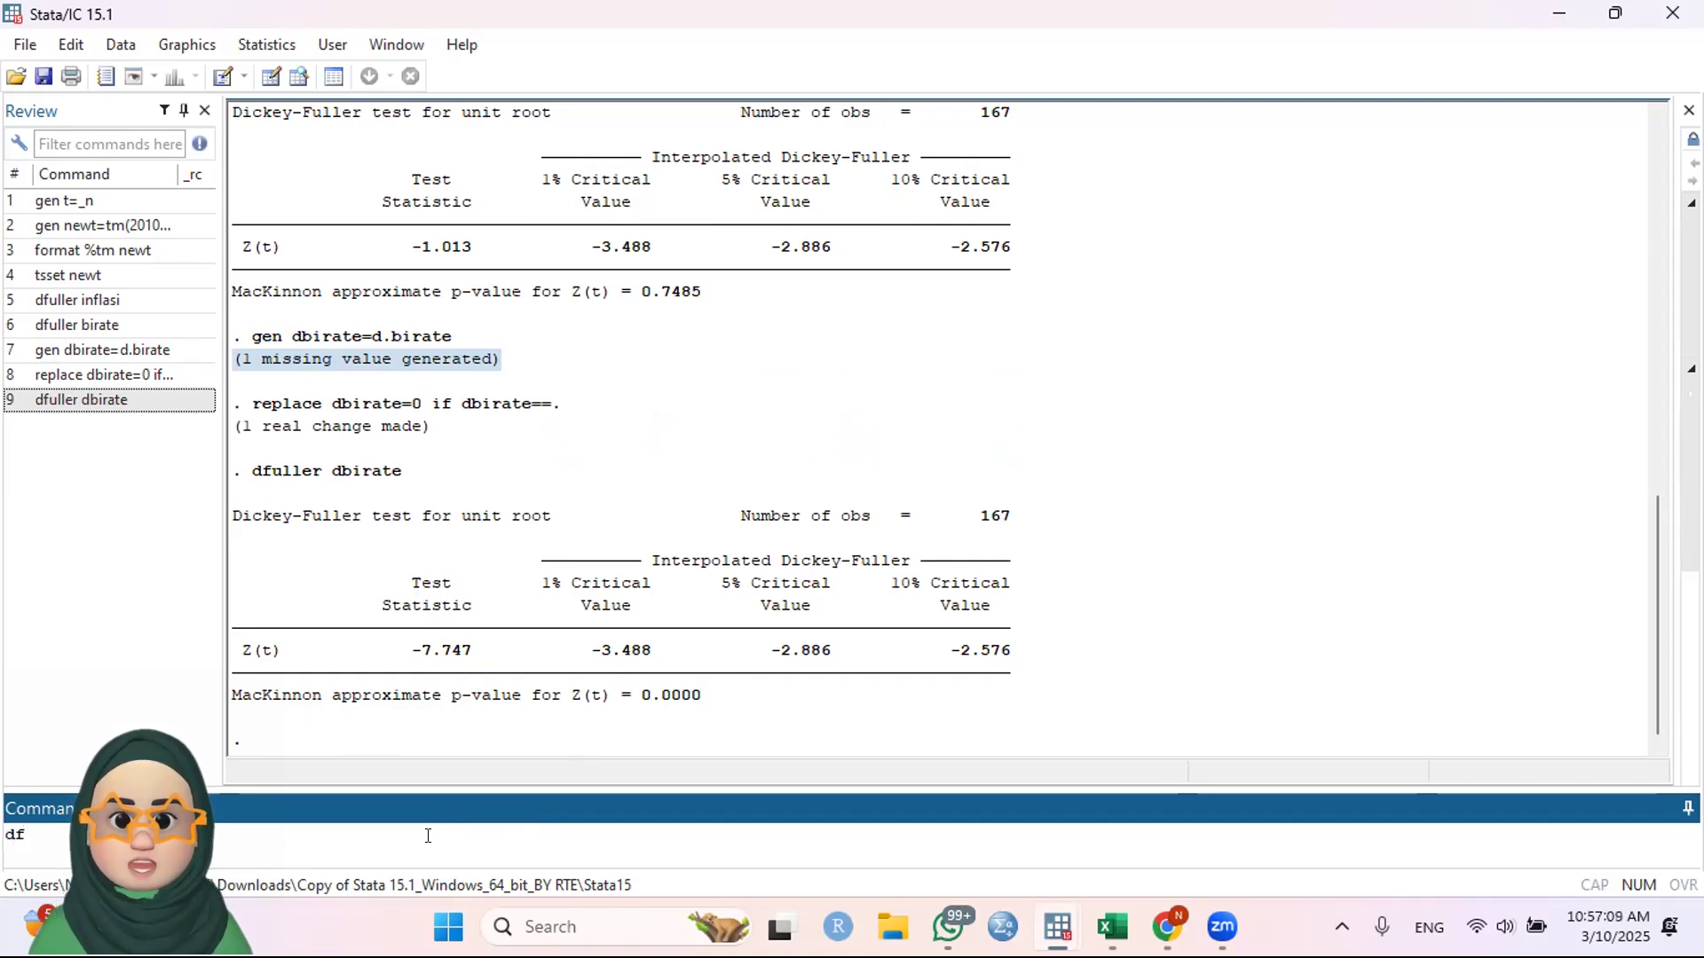
type("ller")
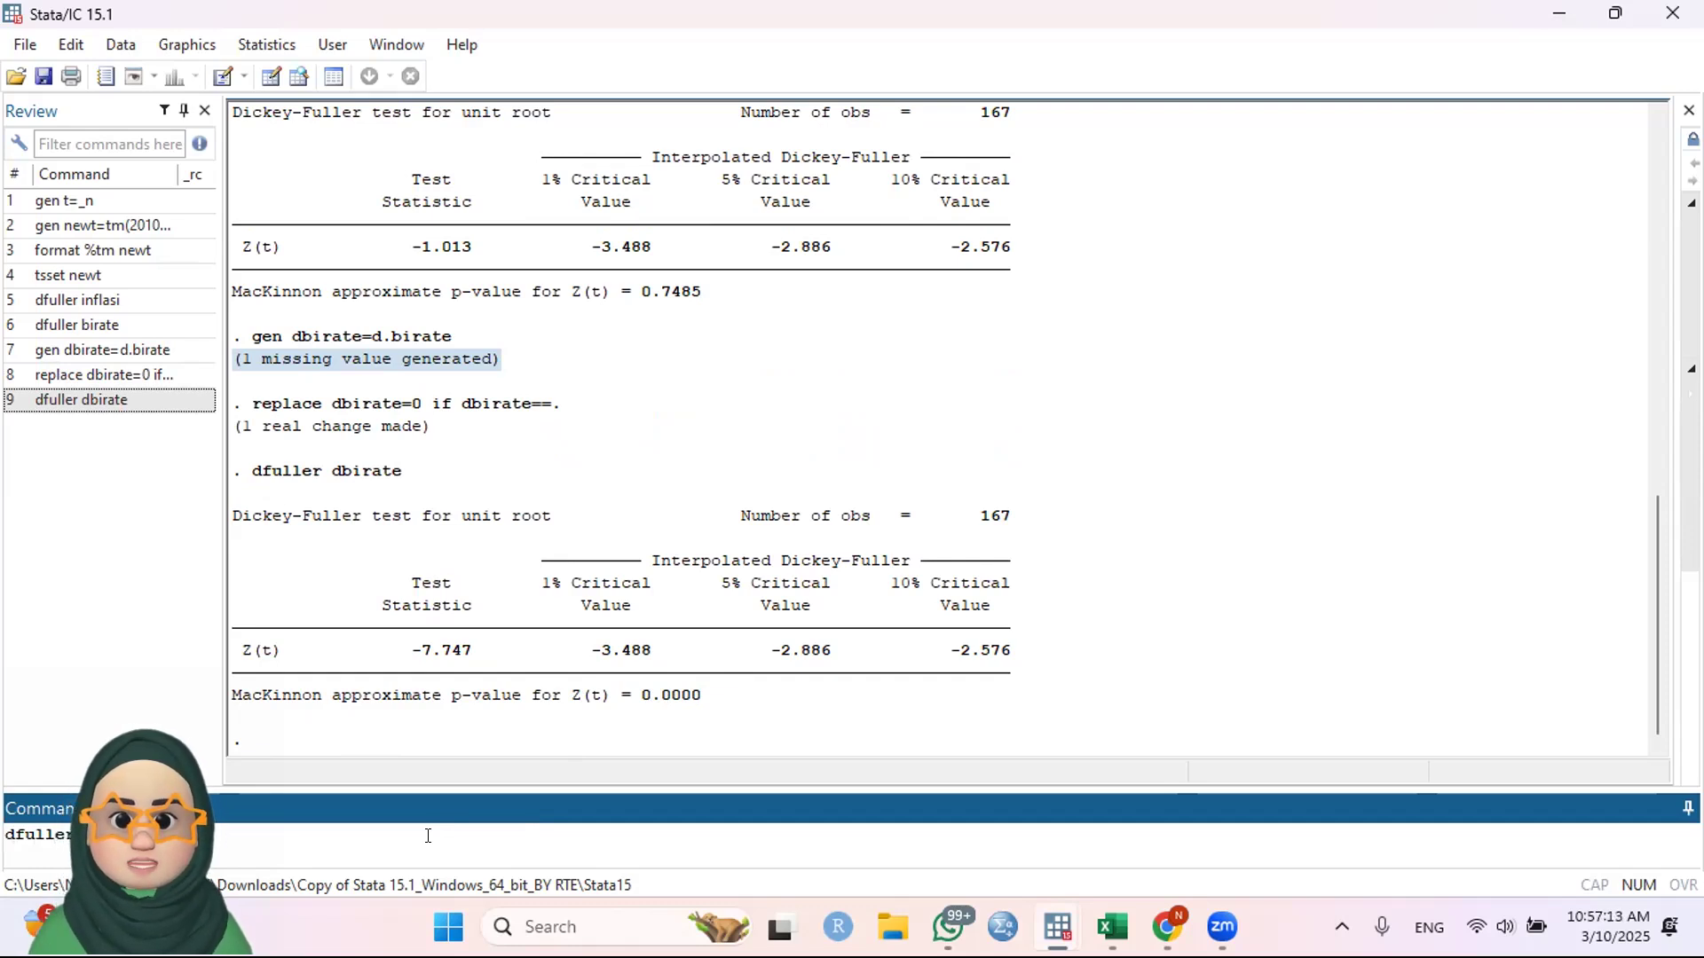
type(" m2")
key("Return")
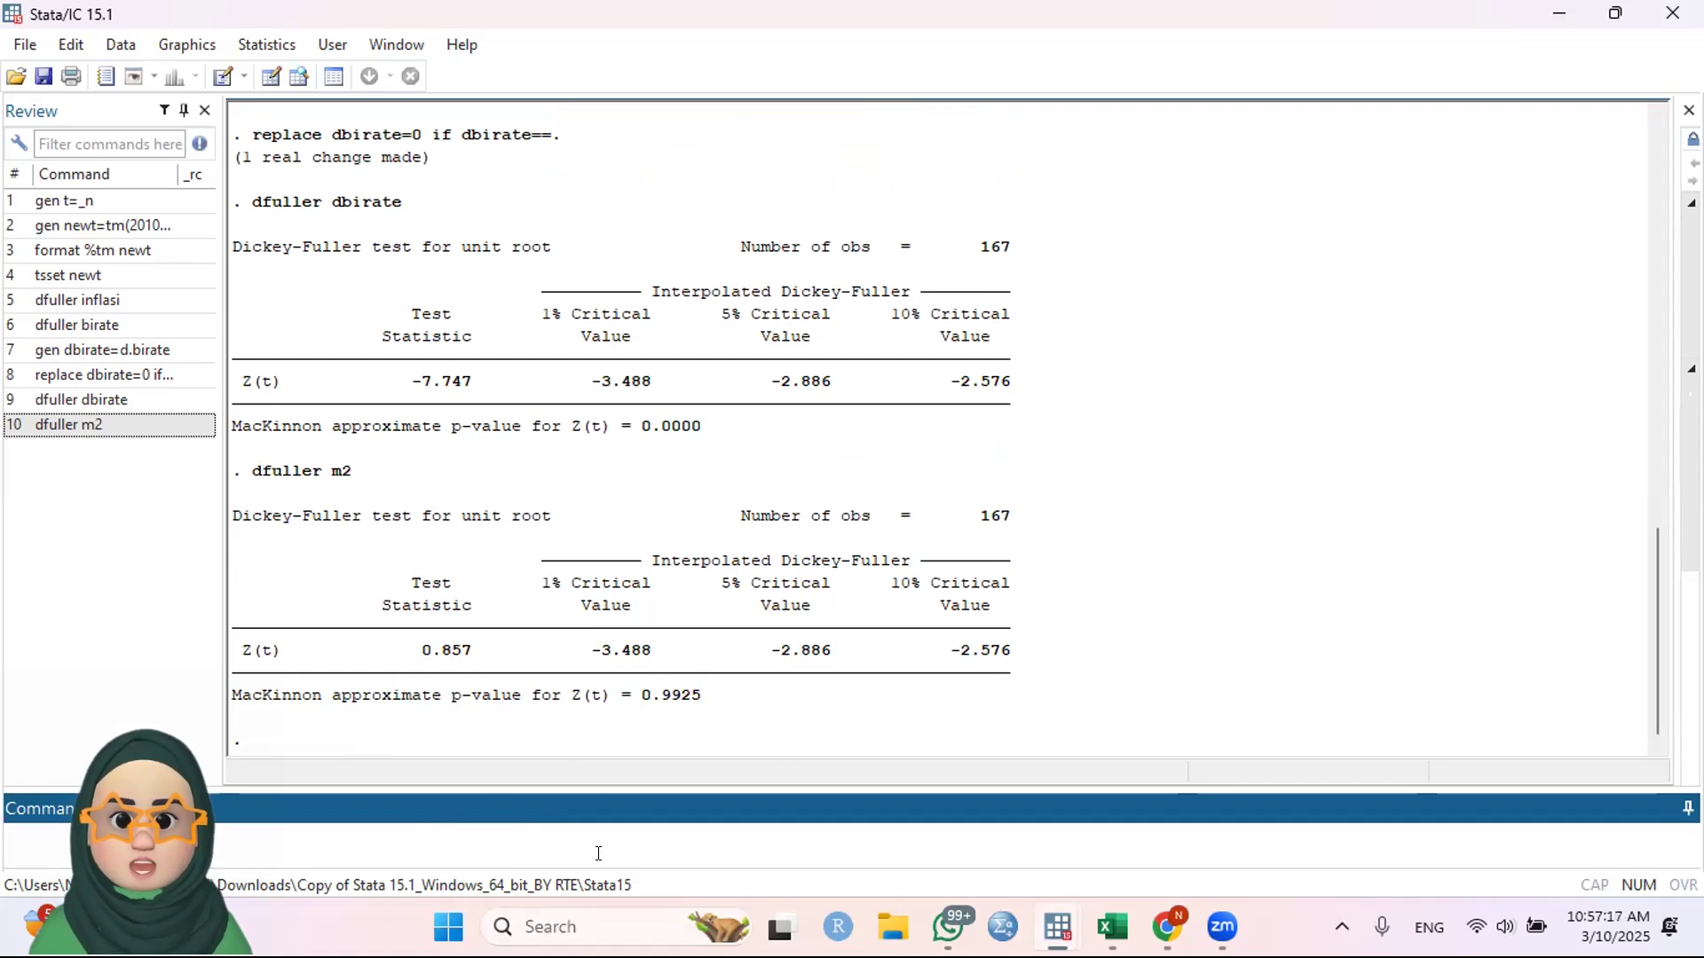
Generate the first difference of M2 with gen dm2=d.m2 and fill its missing value with replace dm2=0 if dm2==
type("gen dm")
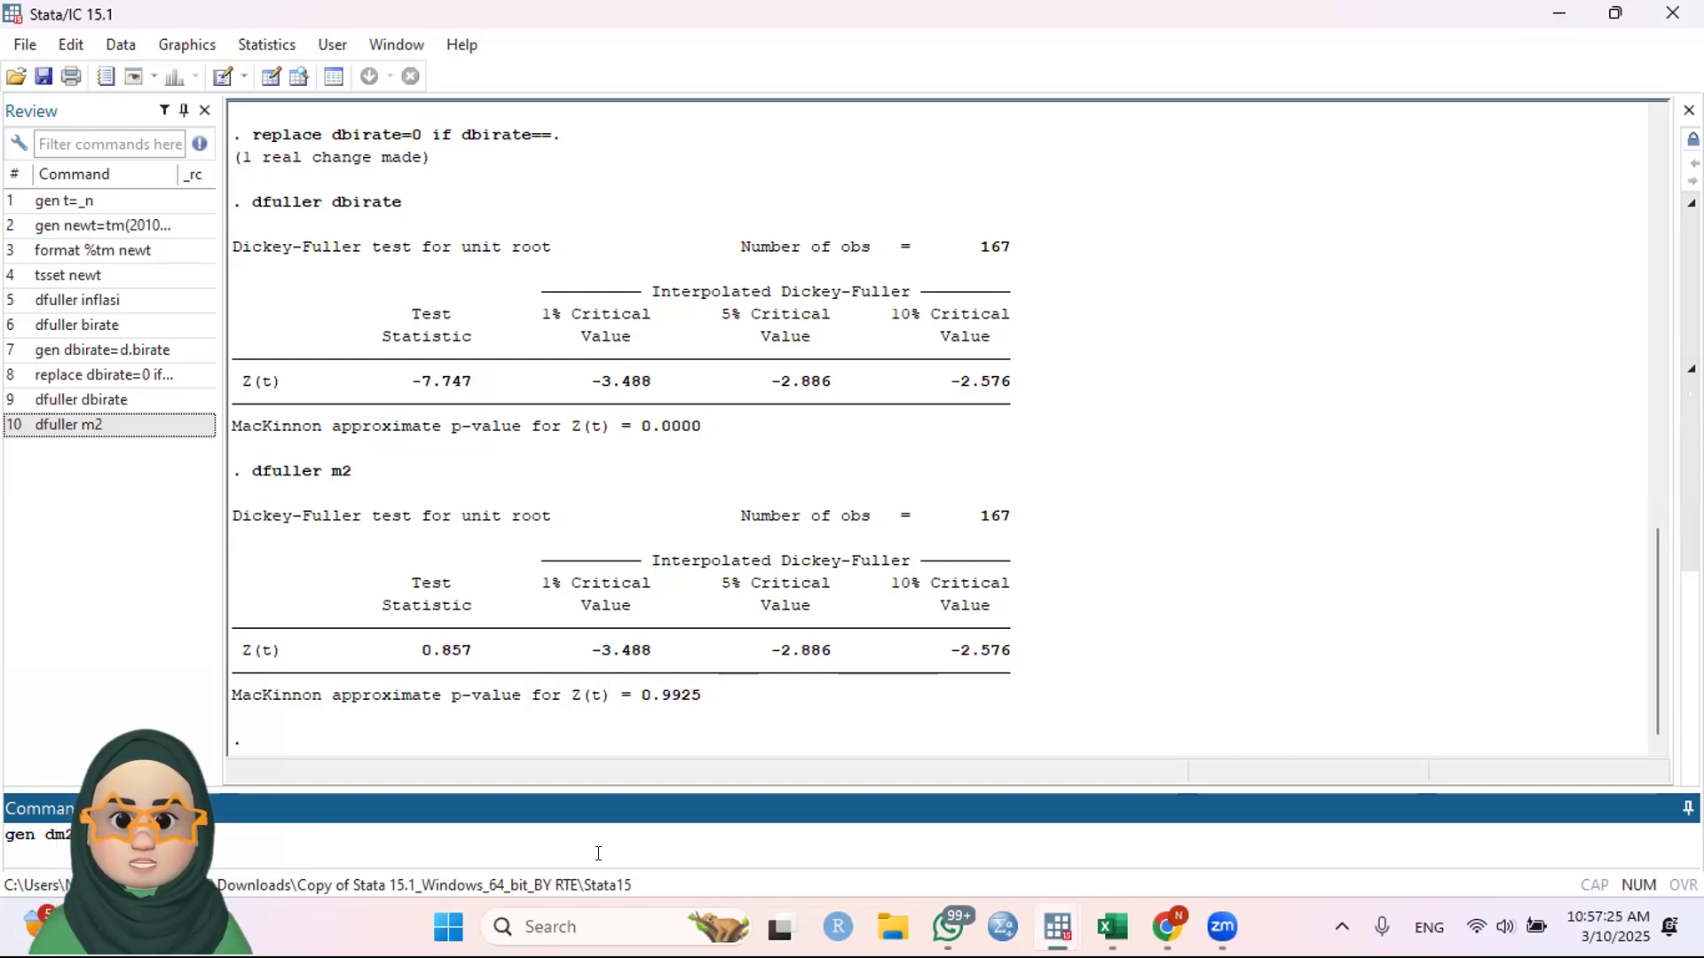
key("Return")
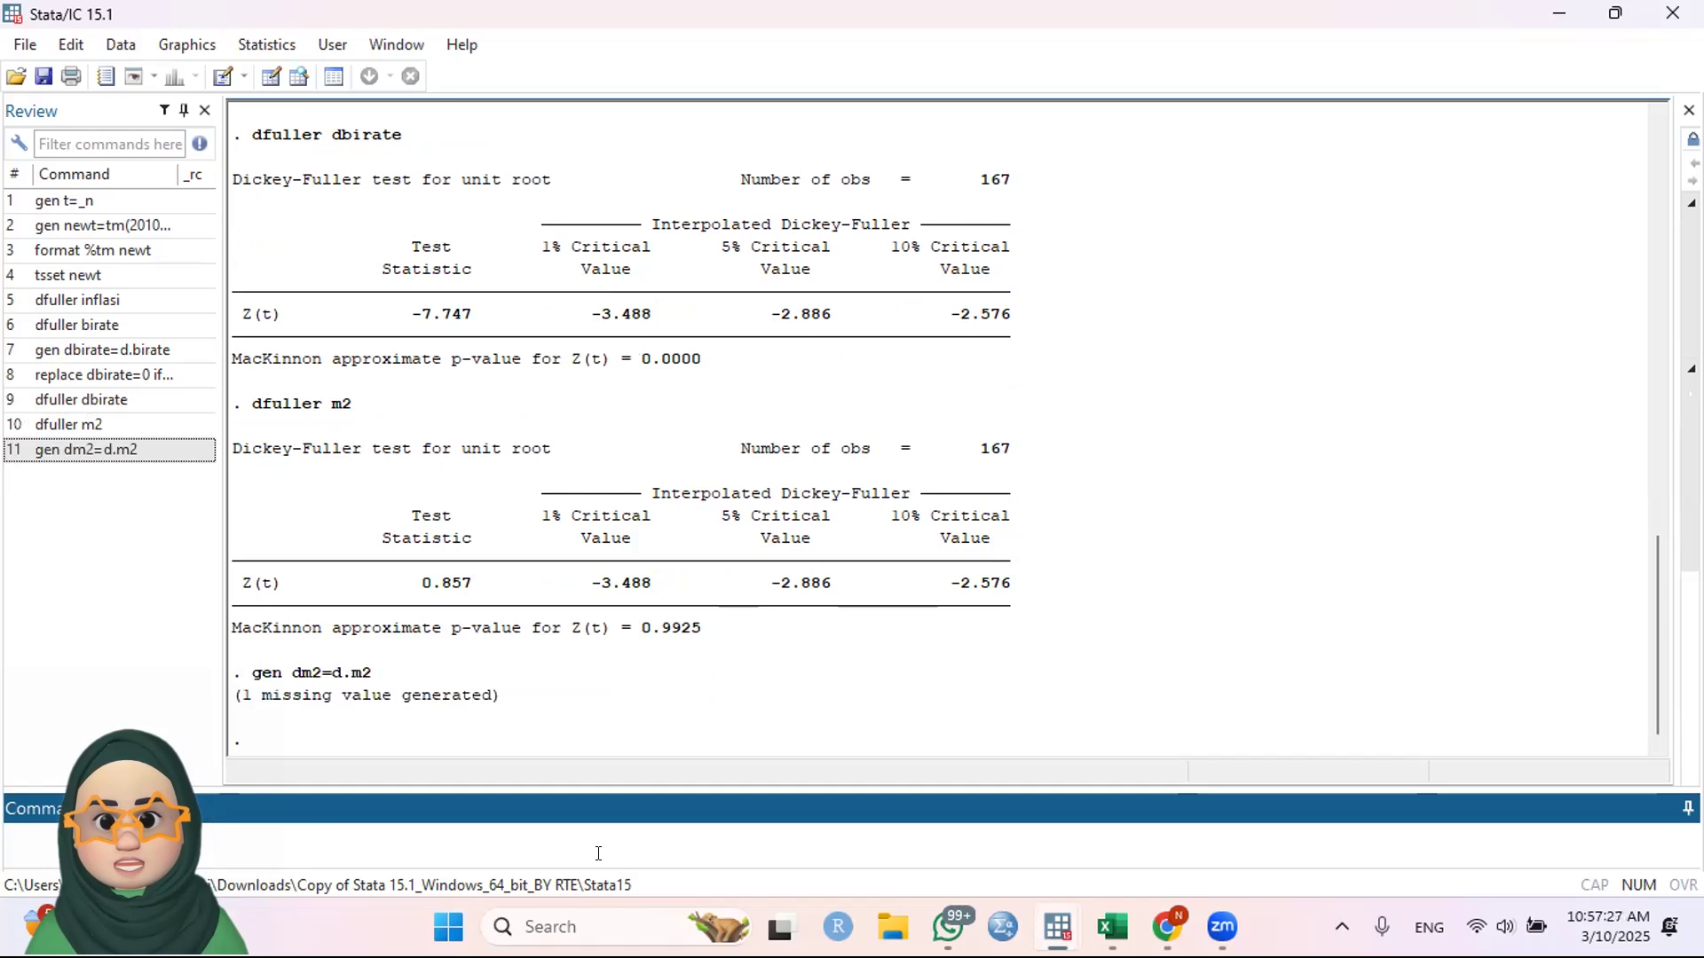
type("replace dm2=0 if dm2==.")
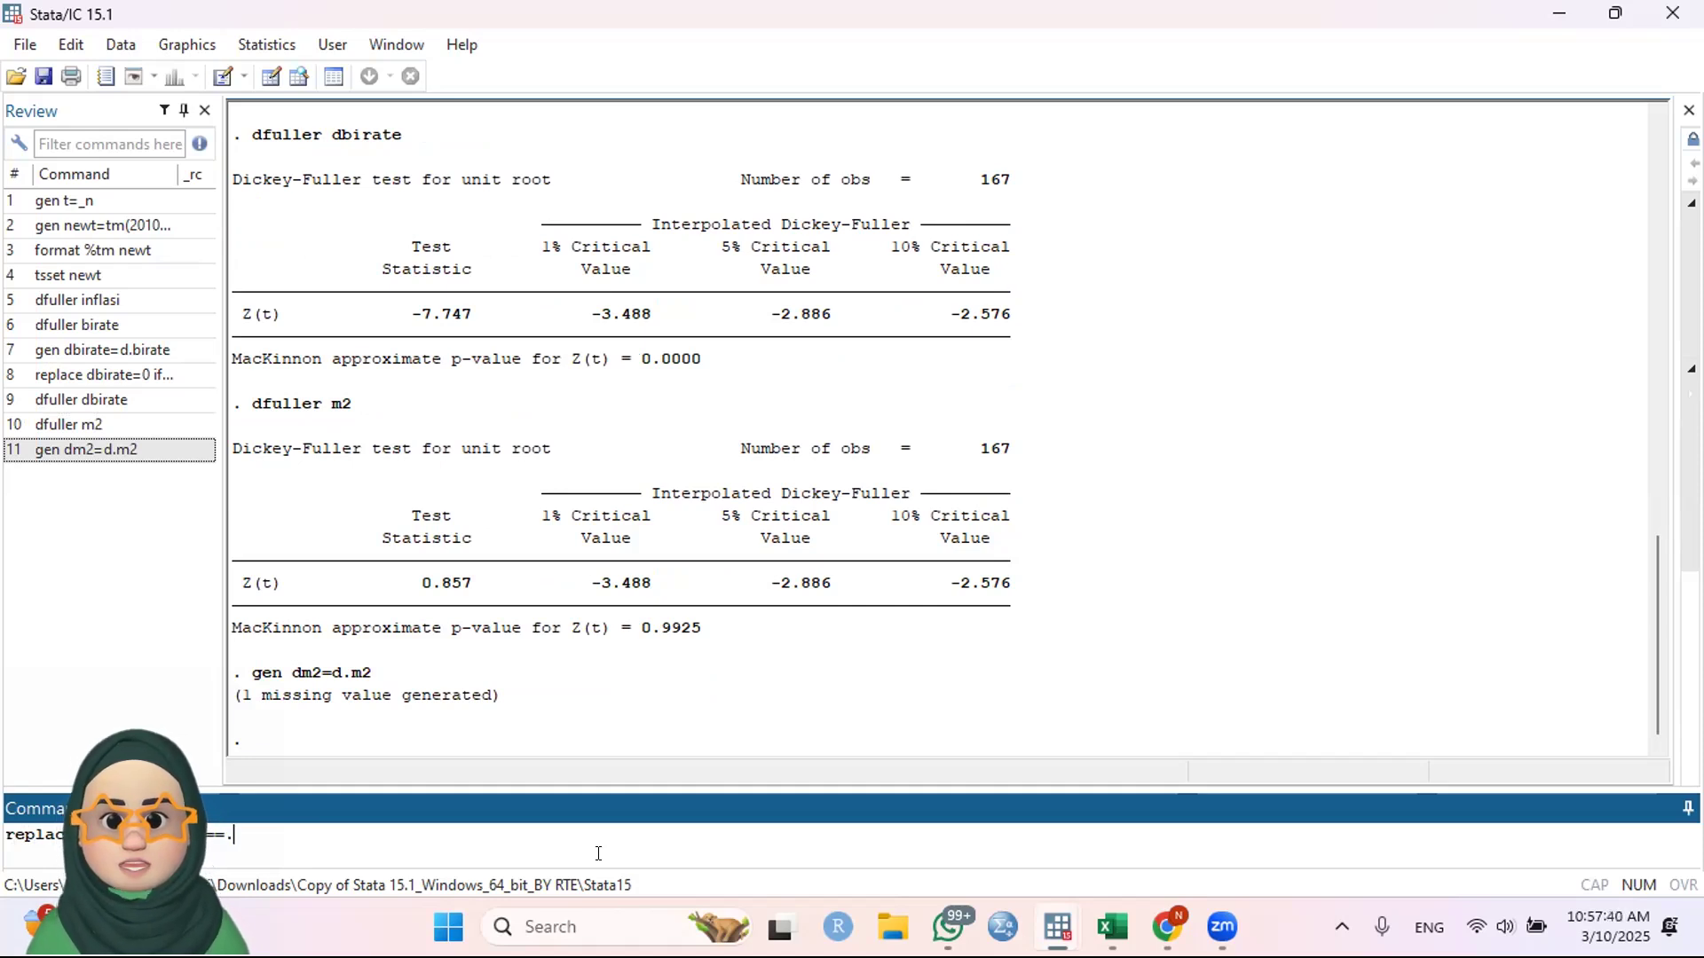
key("Return")
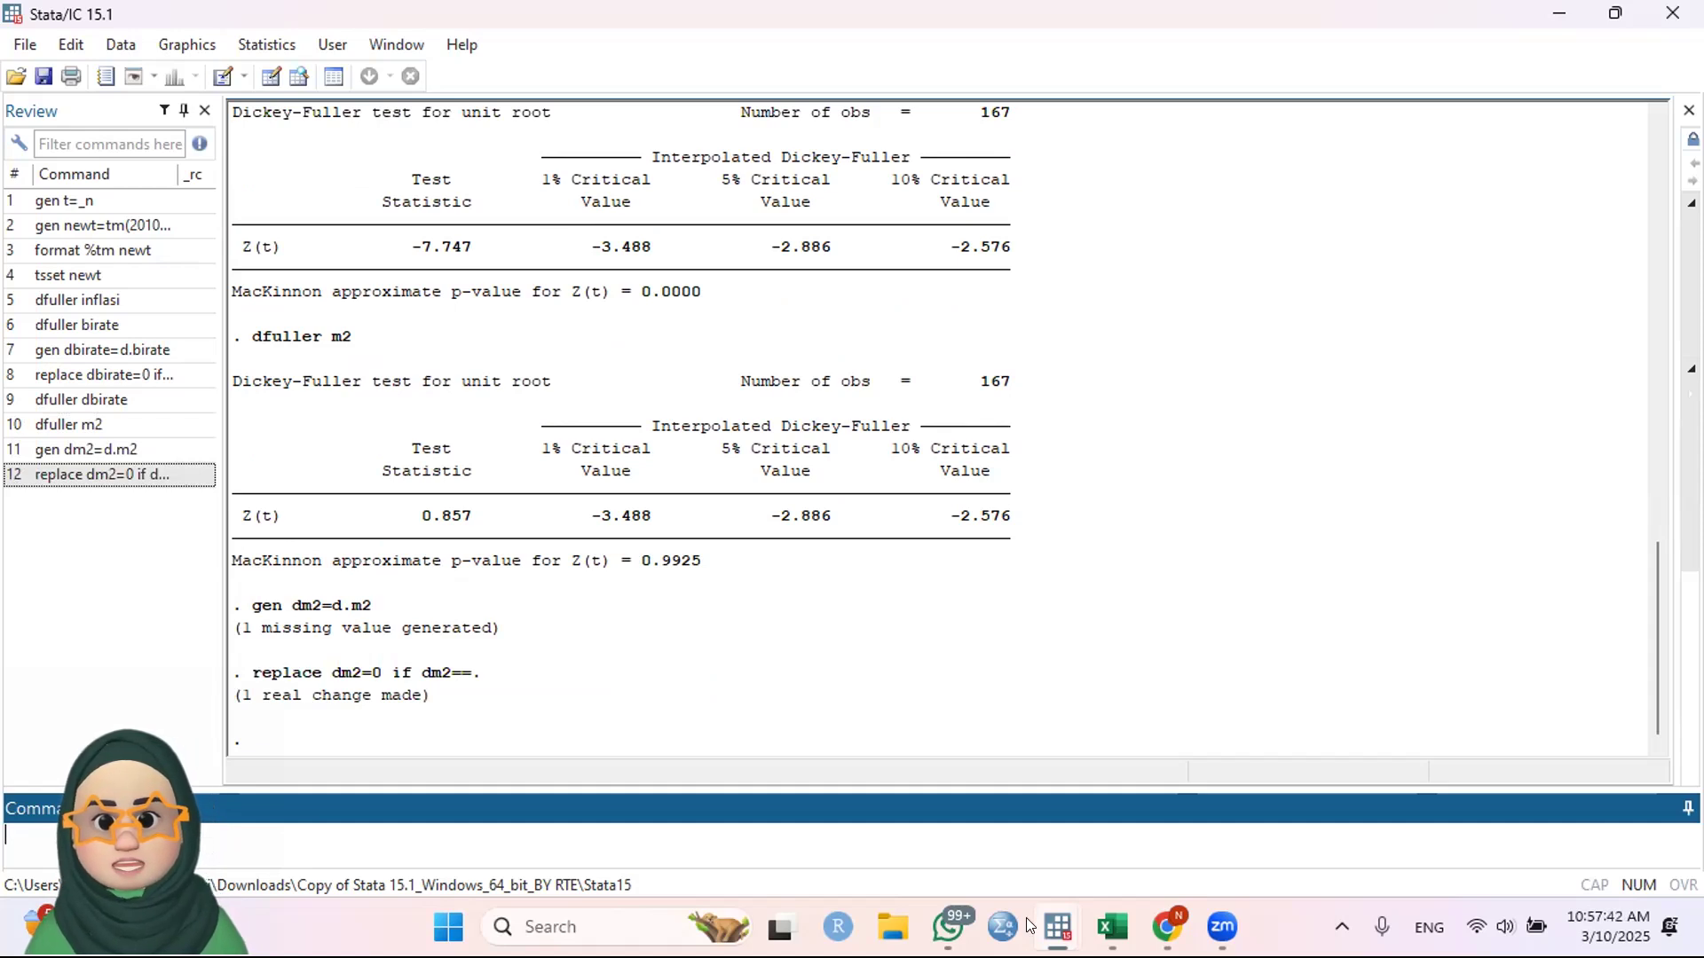
Check the dm2 column in the Data Editor and run a Dickey-Fuller unit root test on it with dfuller dm2
left_click(1057, 927)
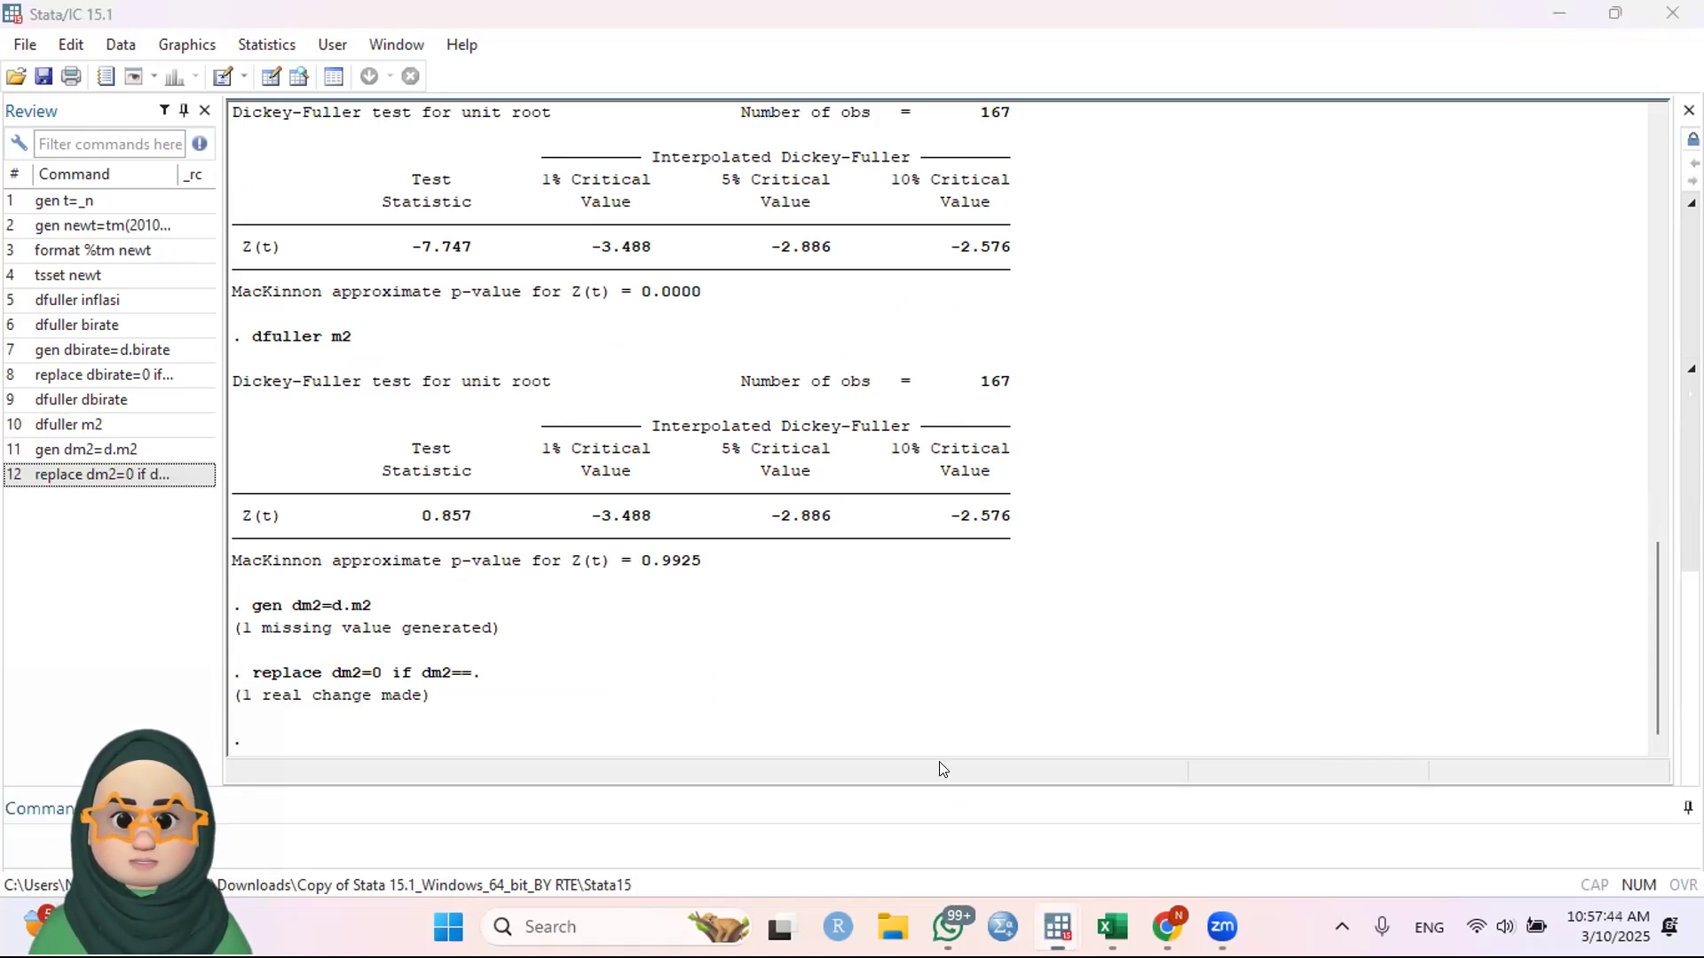
left_click(642, 310)
scroll(642, 316, "down", 20)
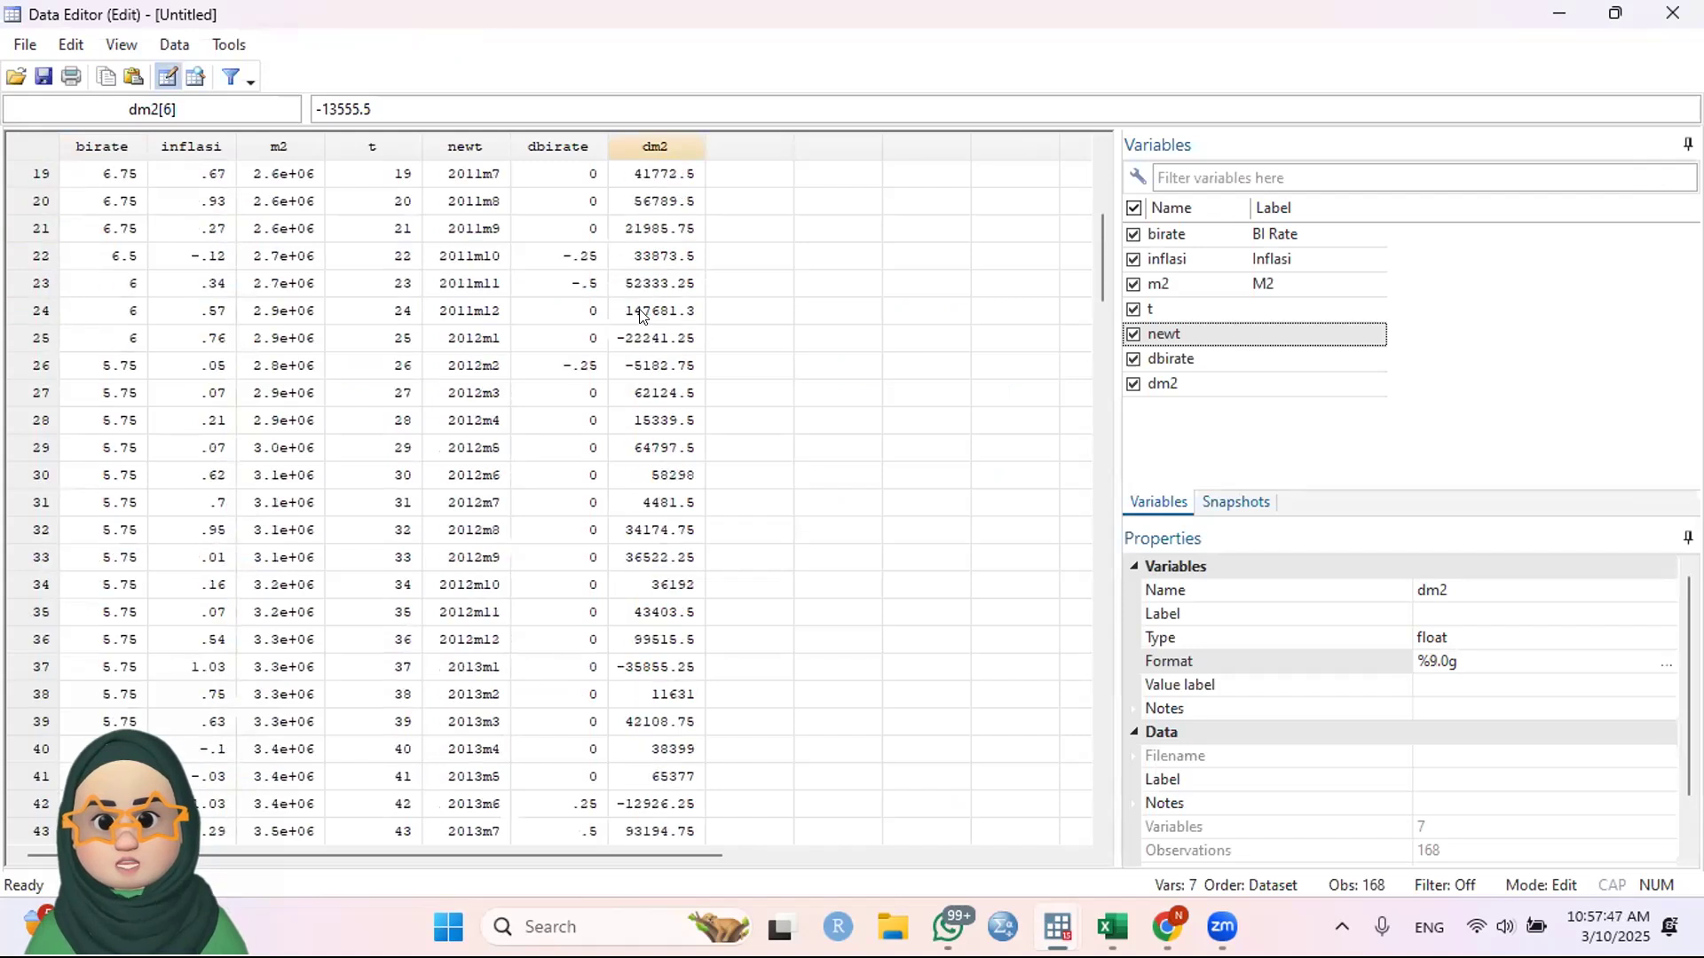
left_click(1673, 14)
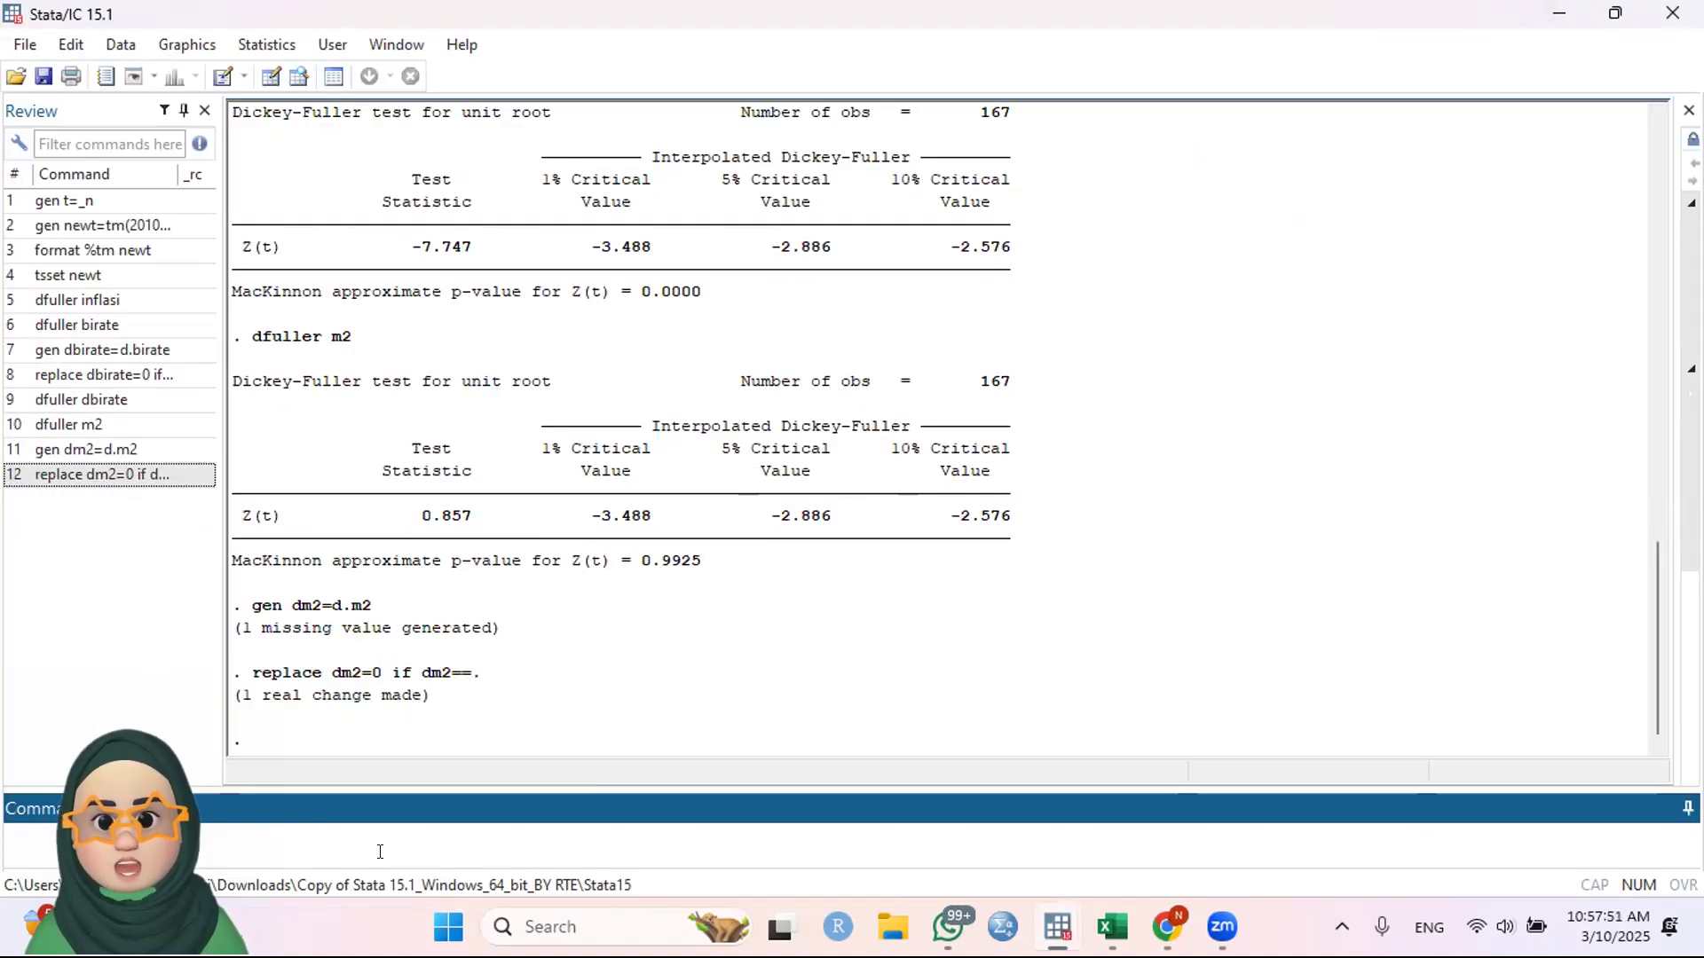
left_click(314, 852)
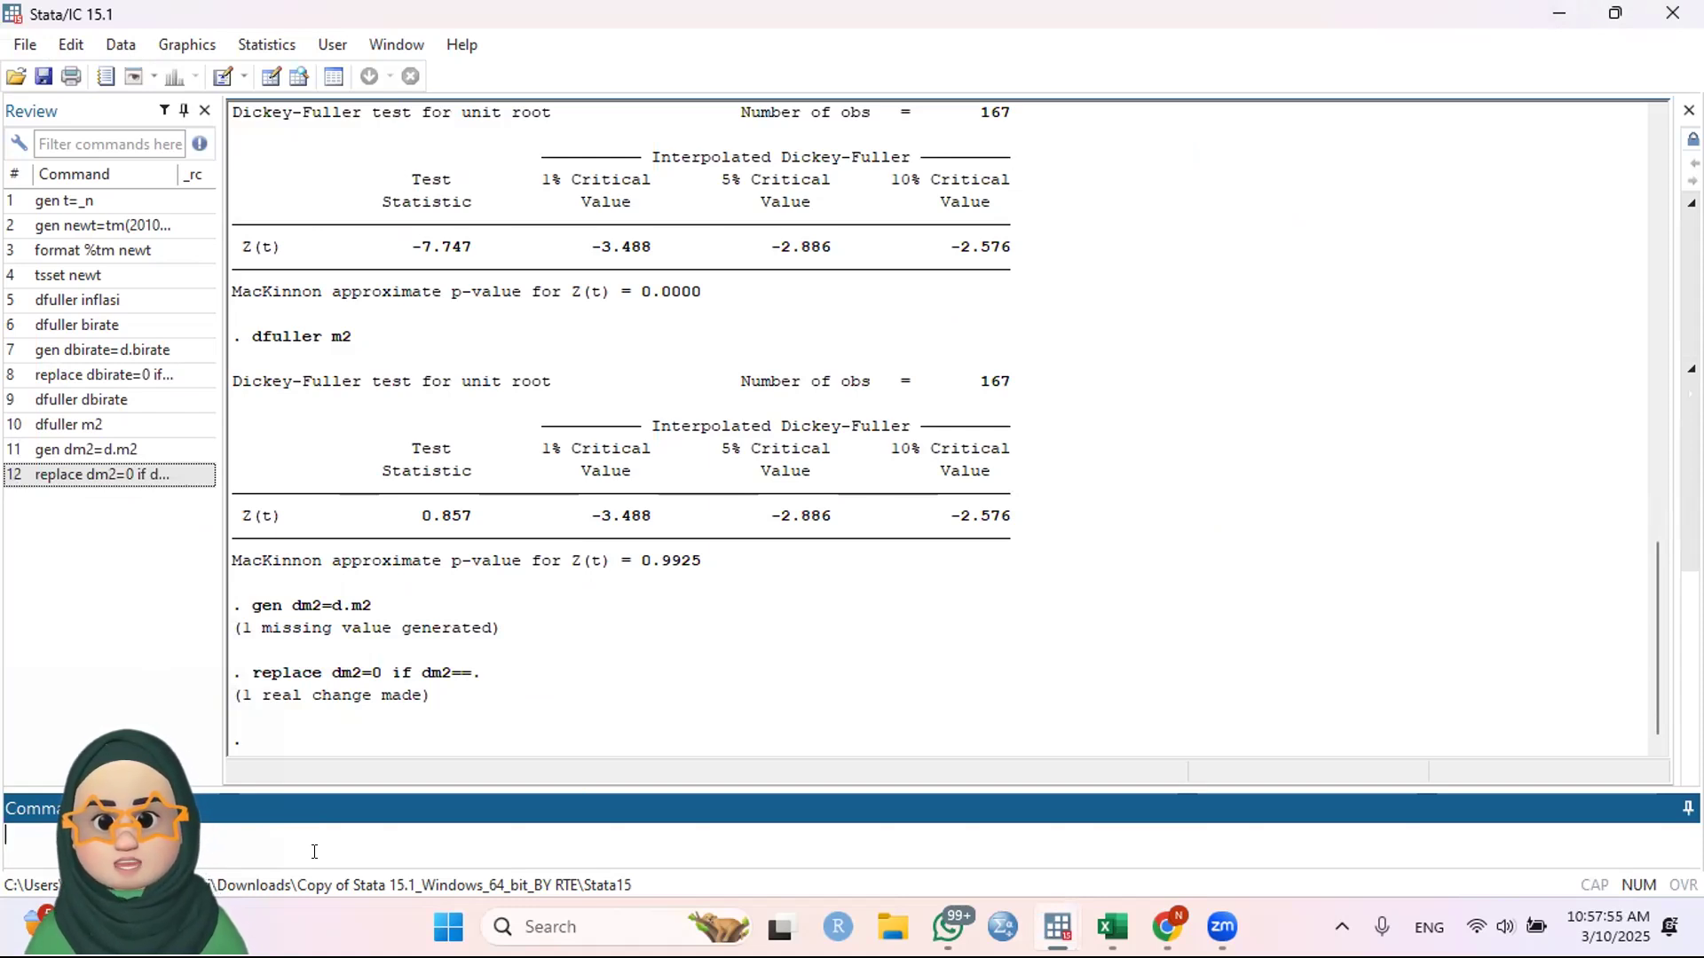
type("dfuller dm2")
key("Return")
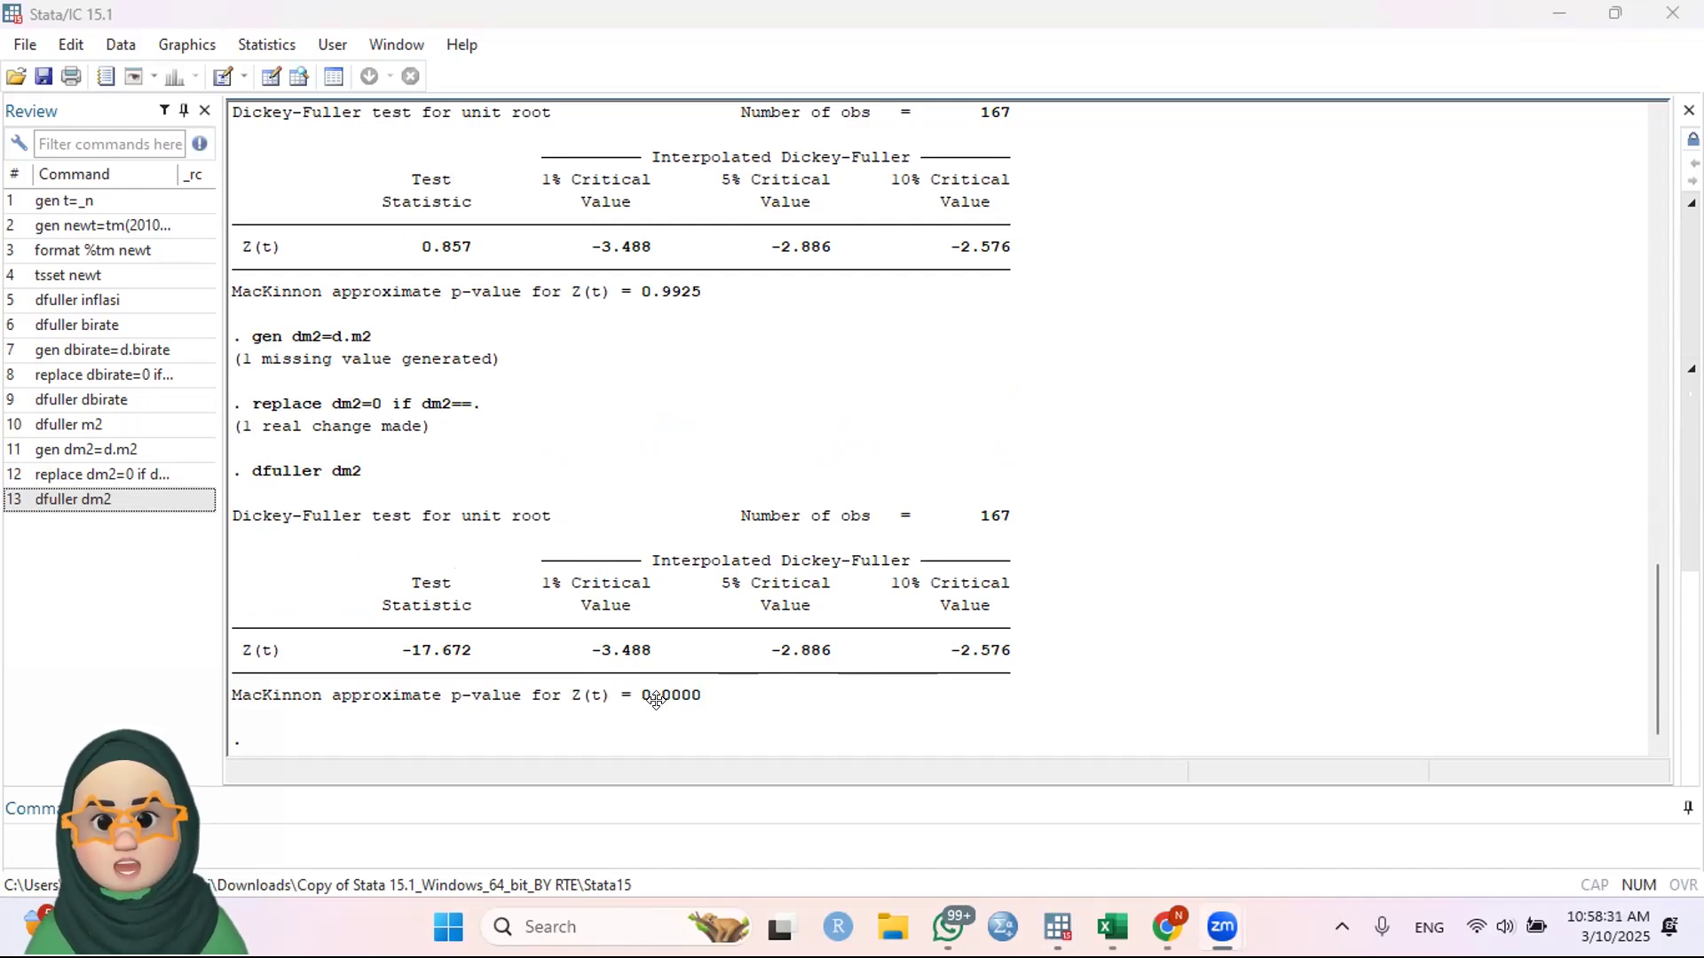
Compute the lag-order selection criteria for the three variables with the command varsoc inflasi dbirate dm2
left_click(7, 834)
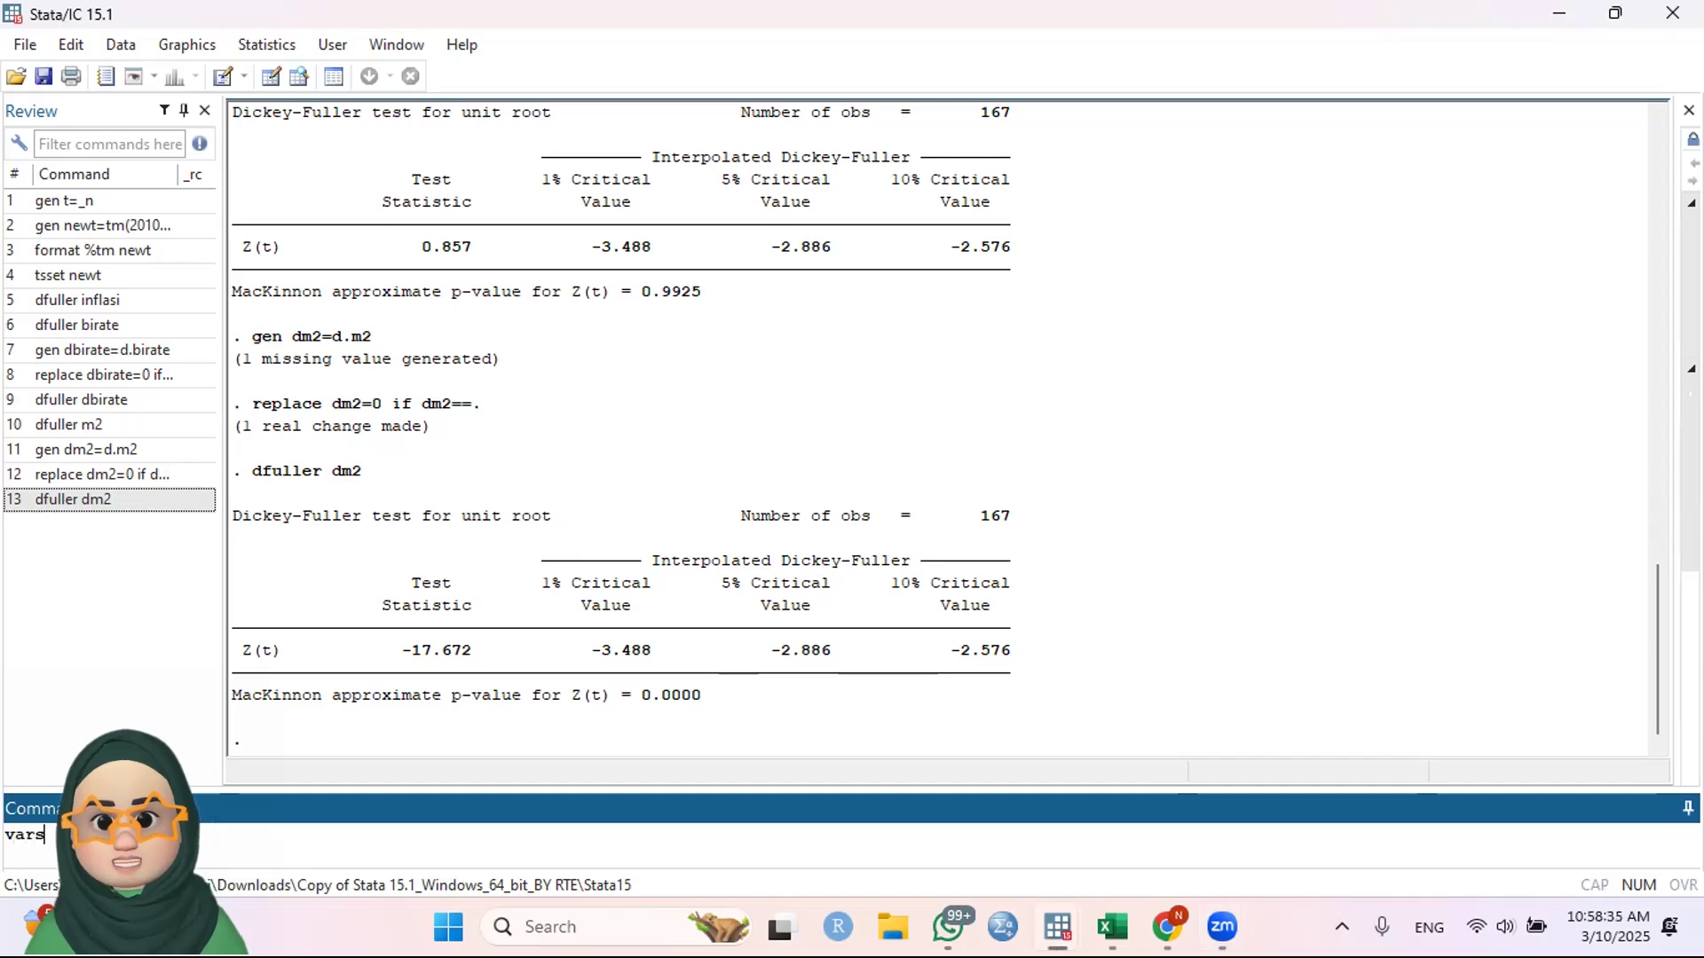
type("varsoc inflasi dbirate dm2")
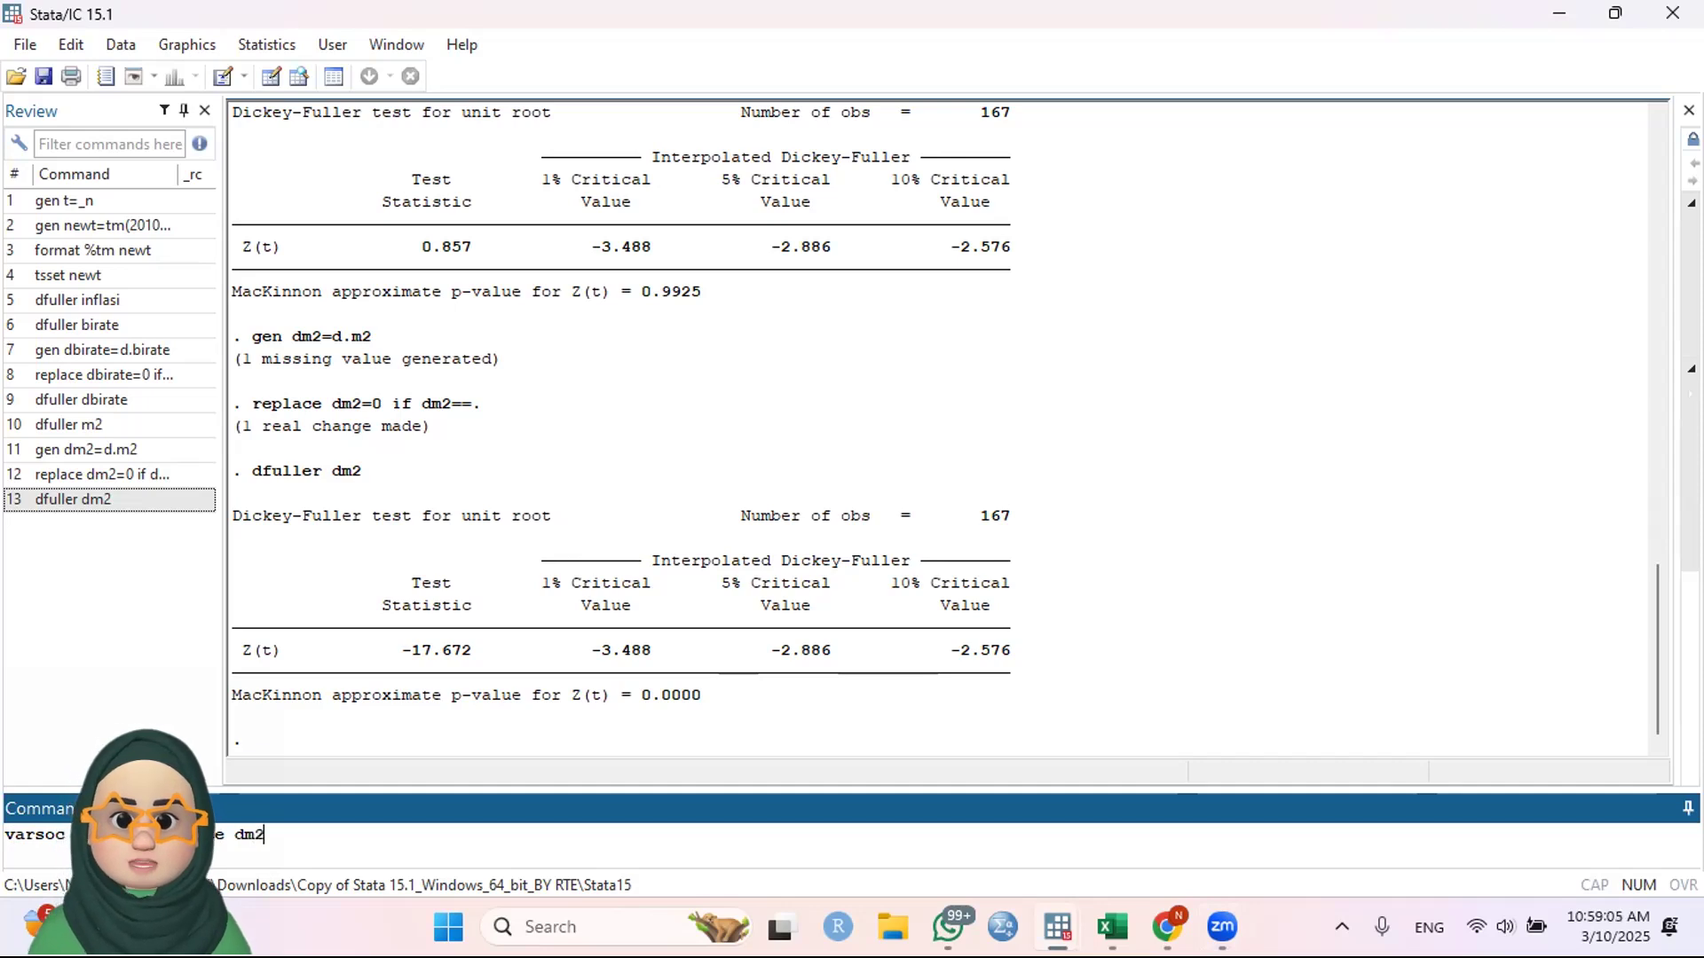
key("Return")
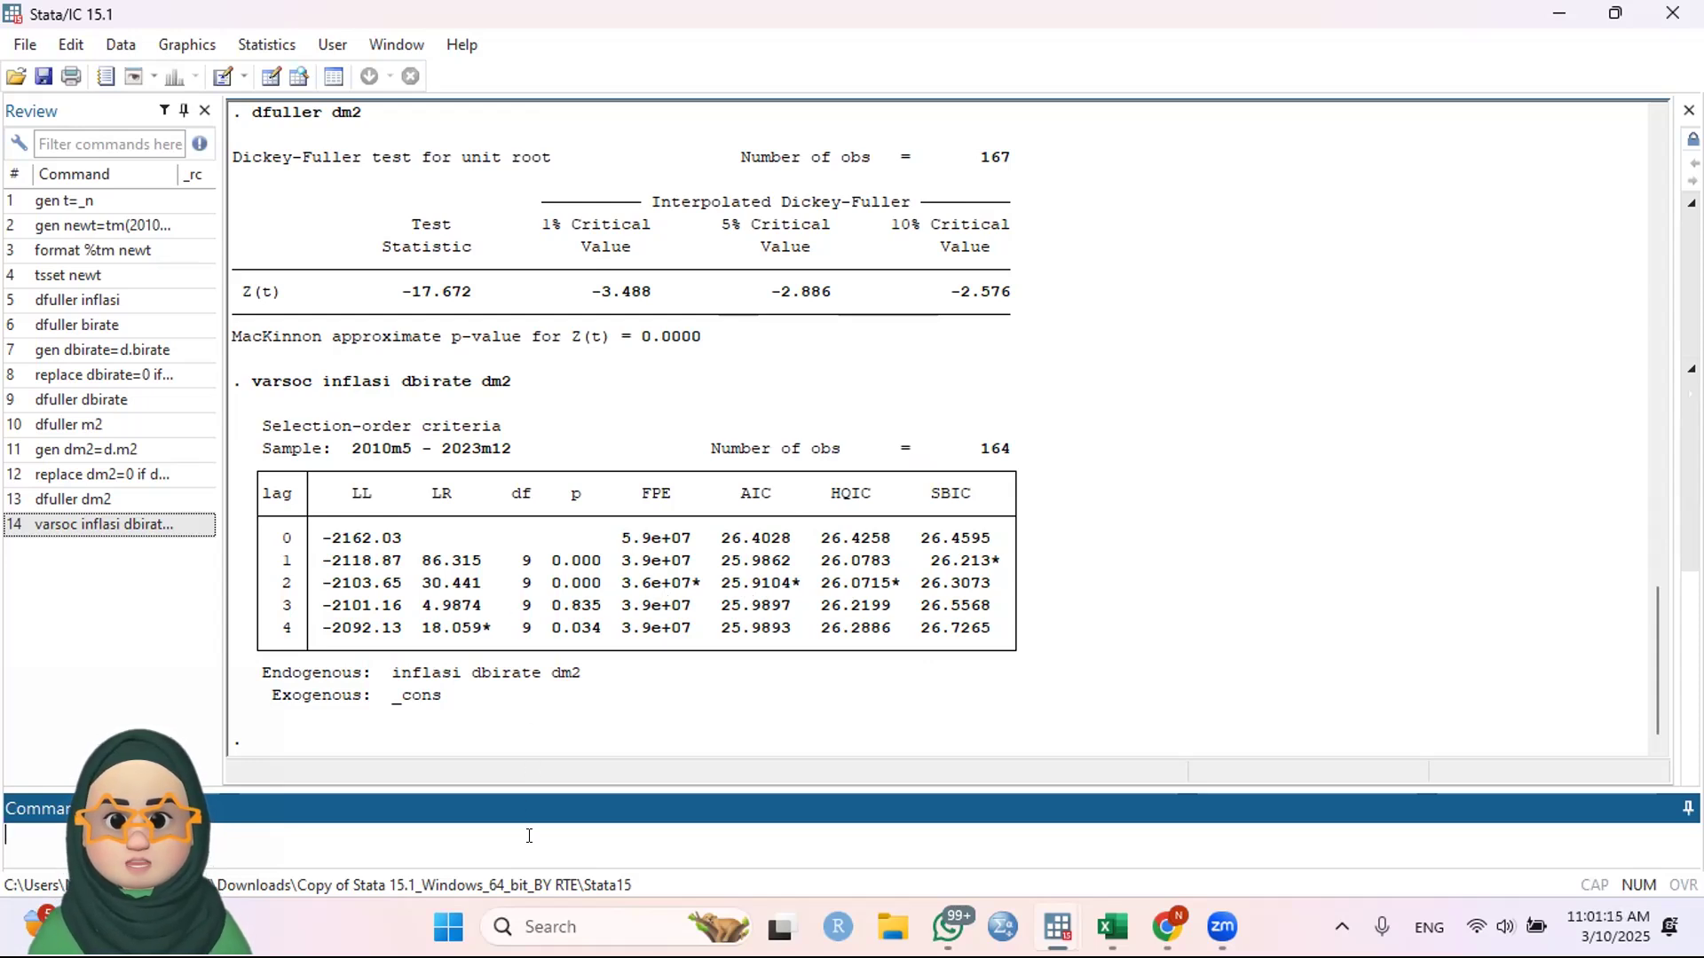
Install the ARDL package with ssc install ardl and estimate the model with ardl inflasi dbirate dm2, maxlags(3)aic
type("sc in")
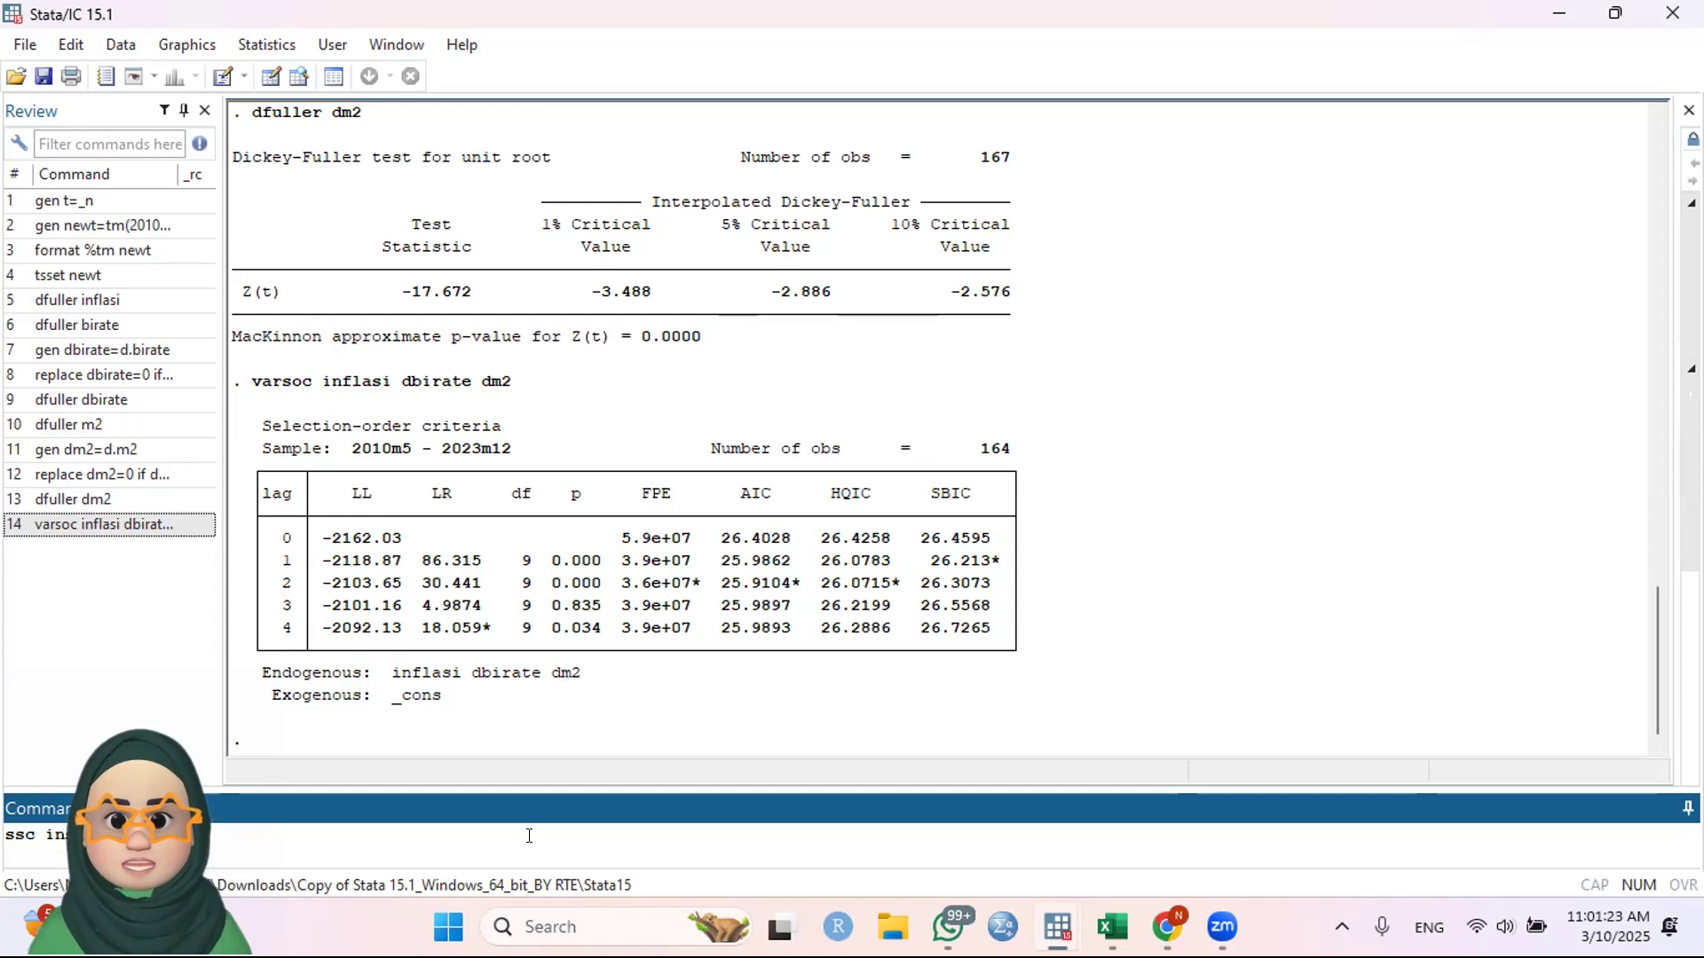
key("Return")
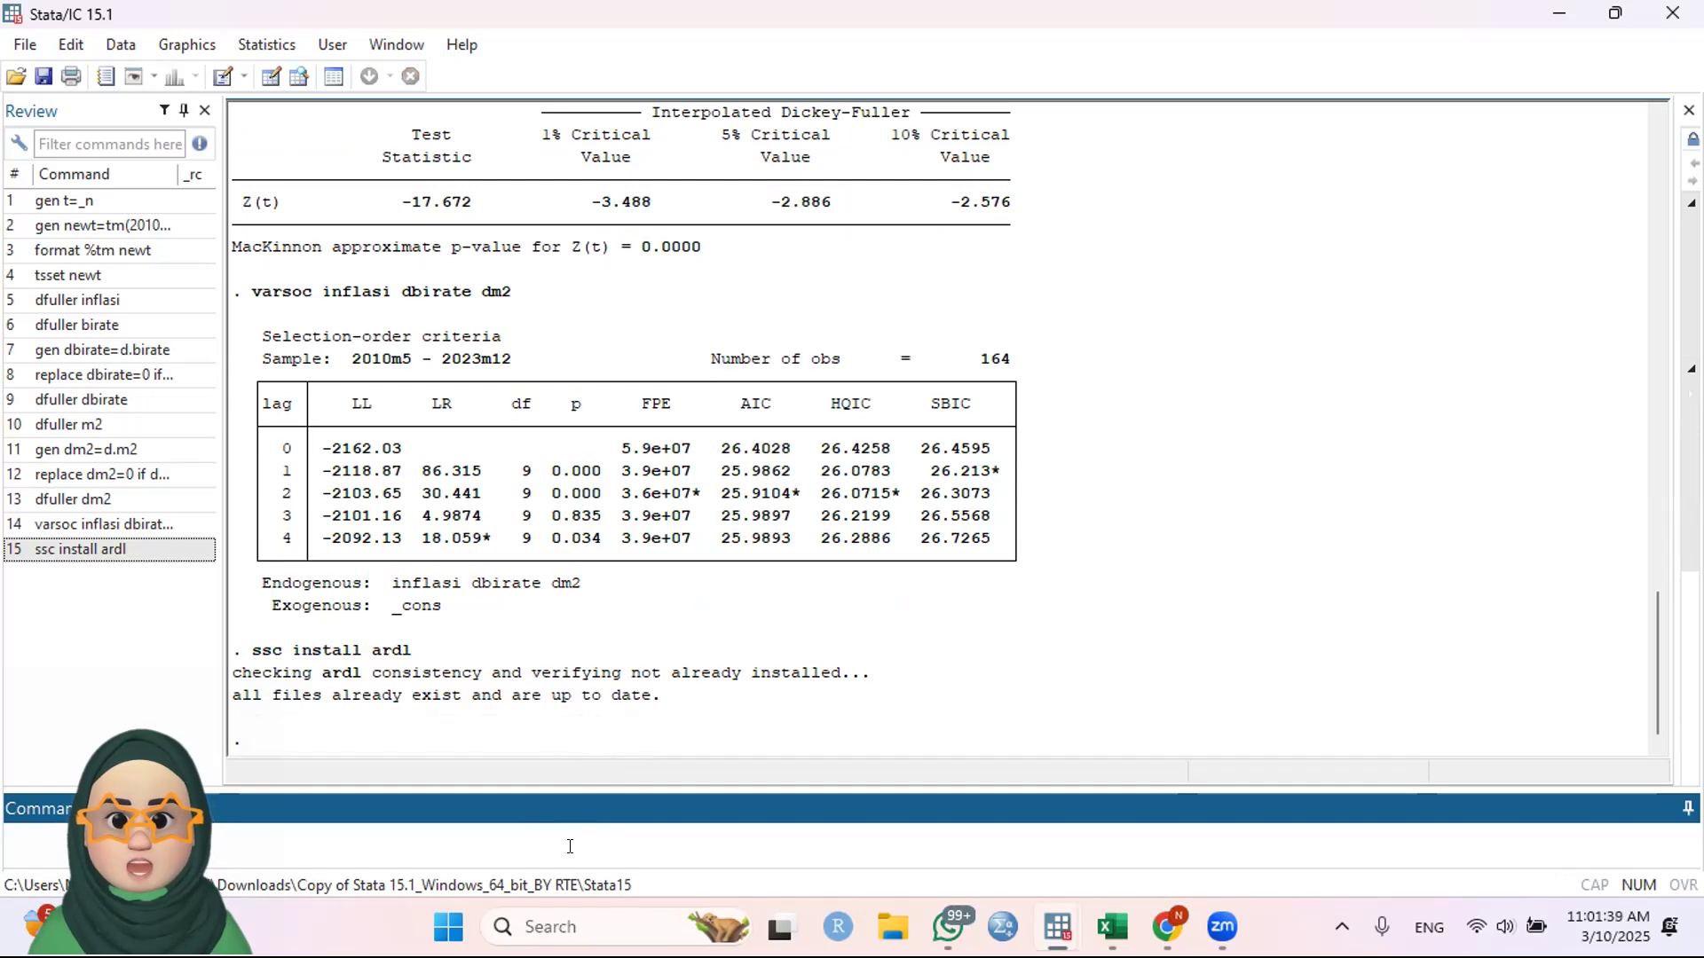
type("rd")
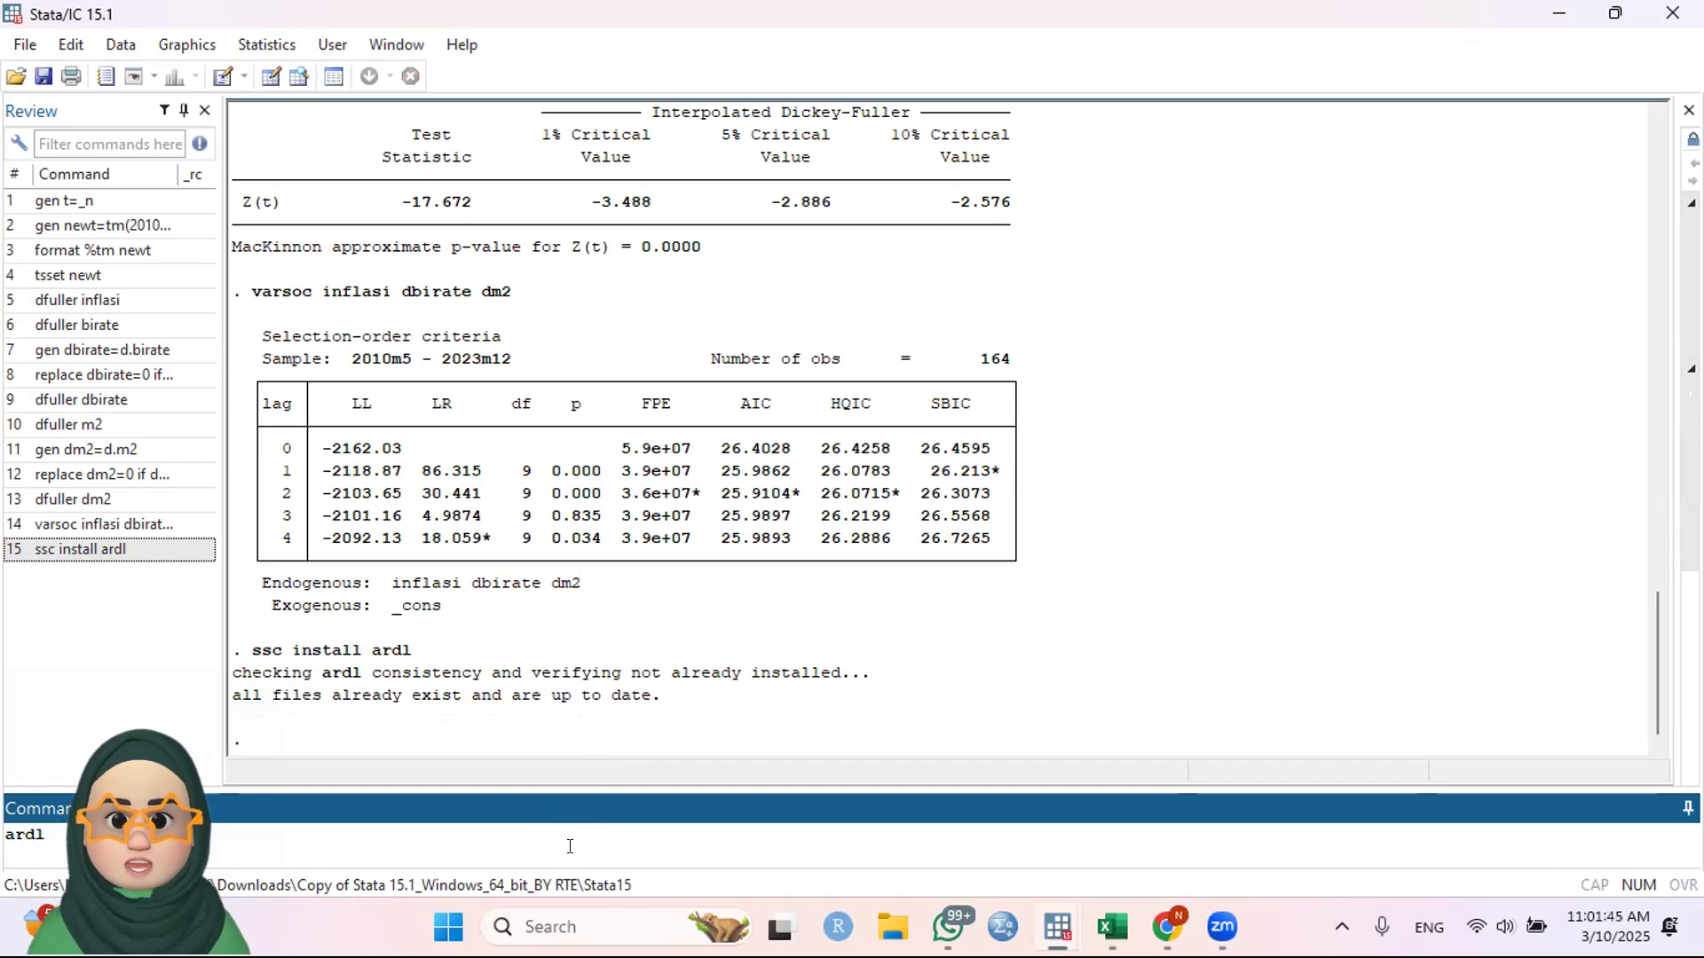
type("l ")
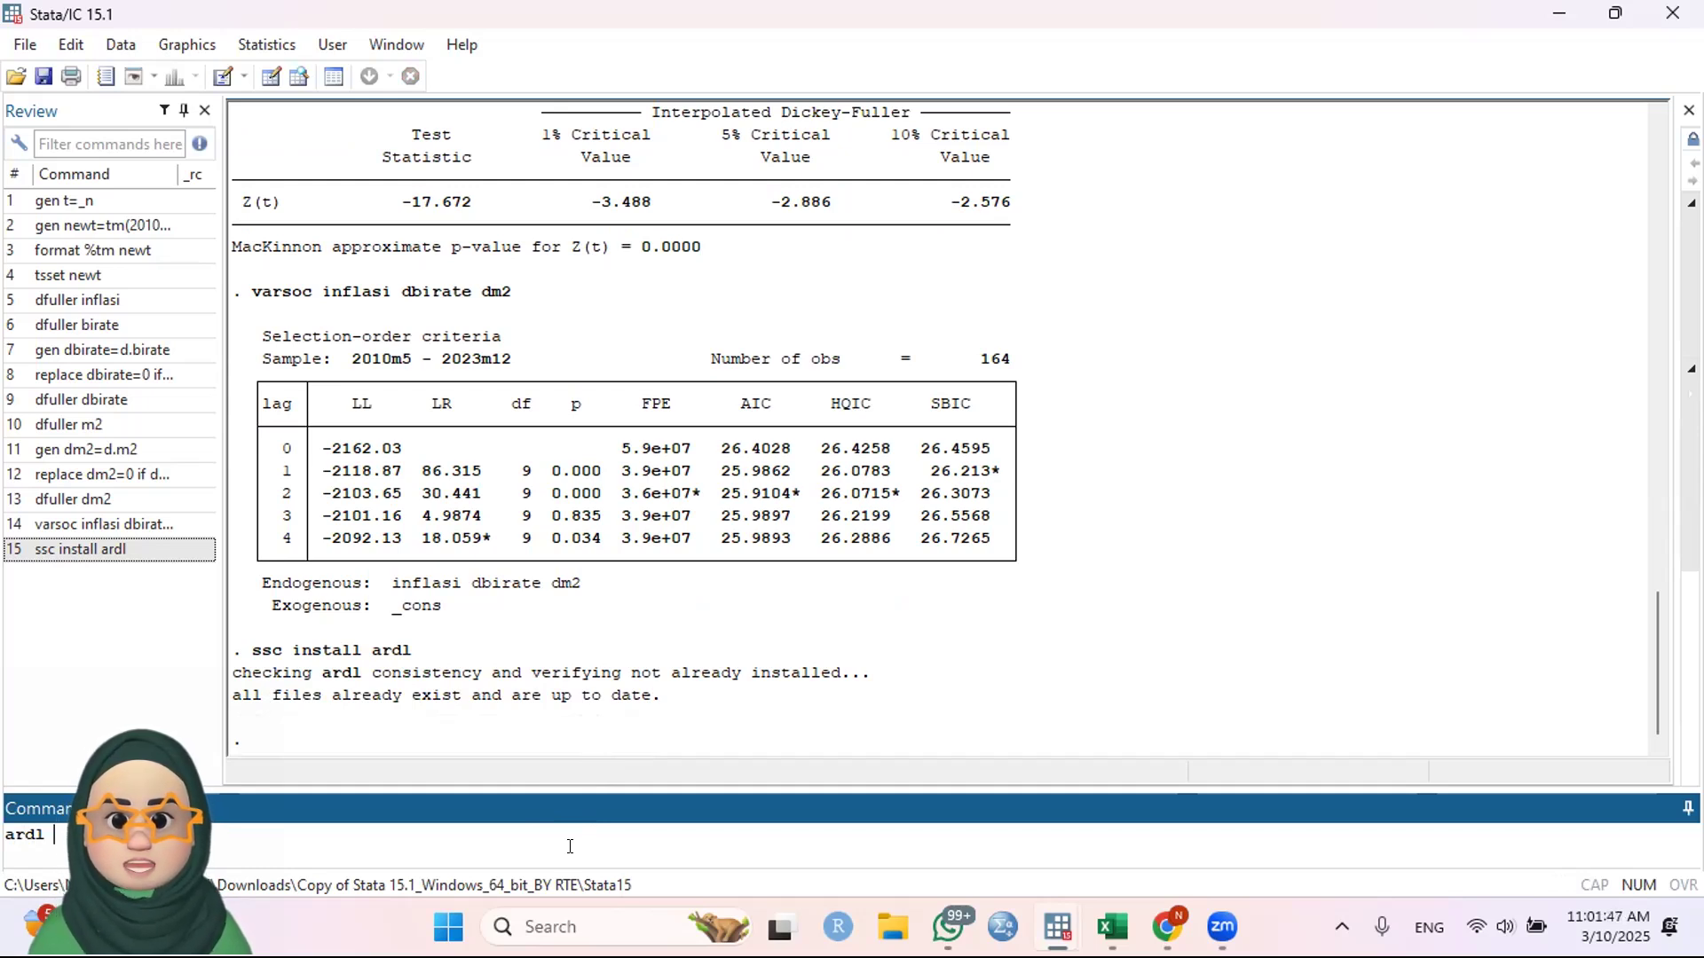
type("inflasi dbirate d")
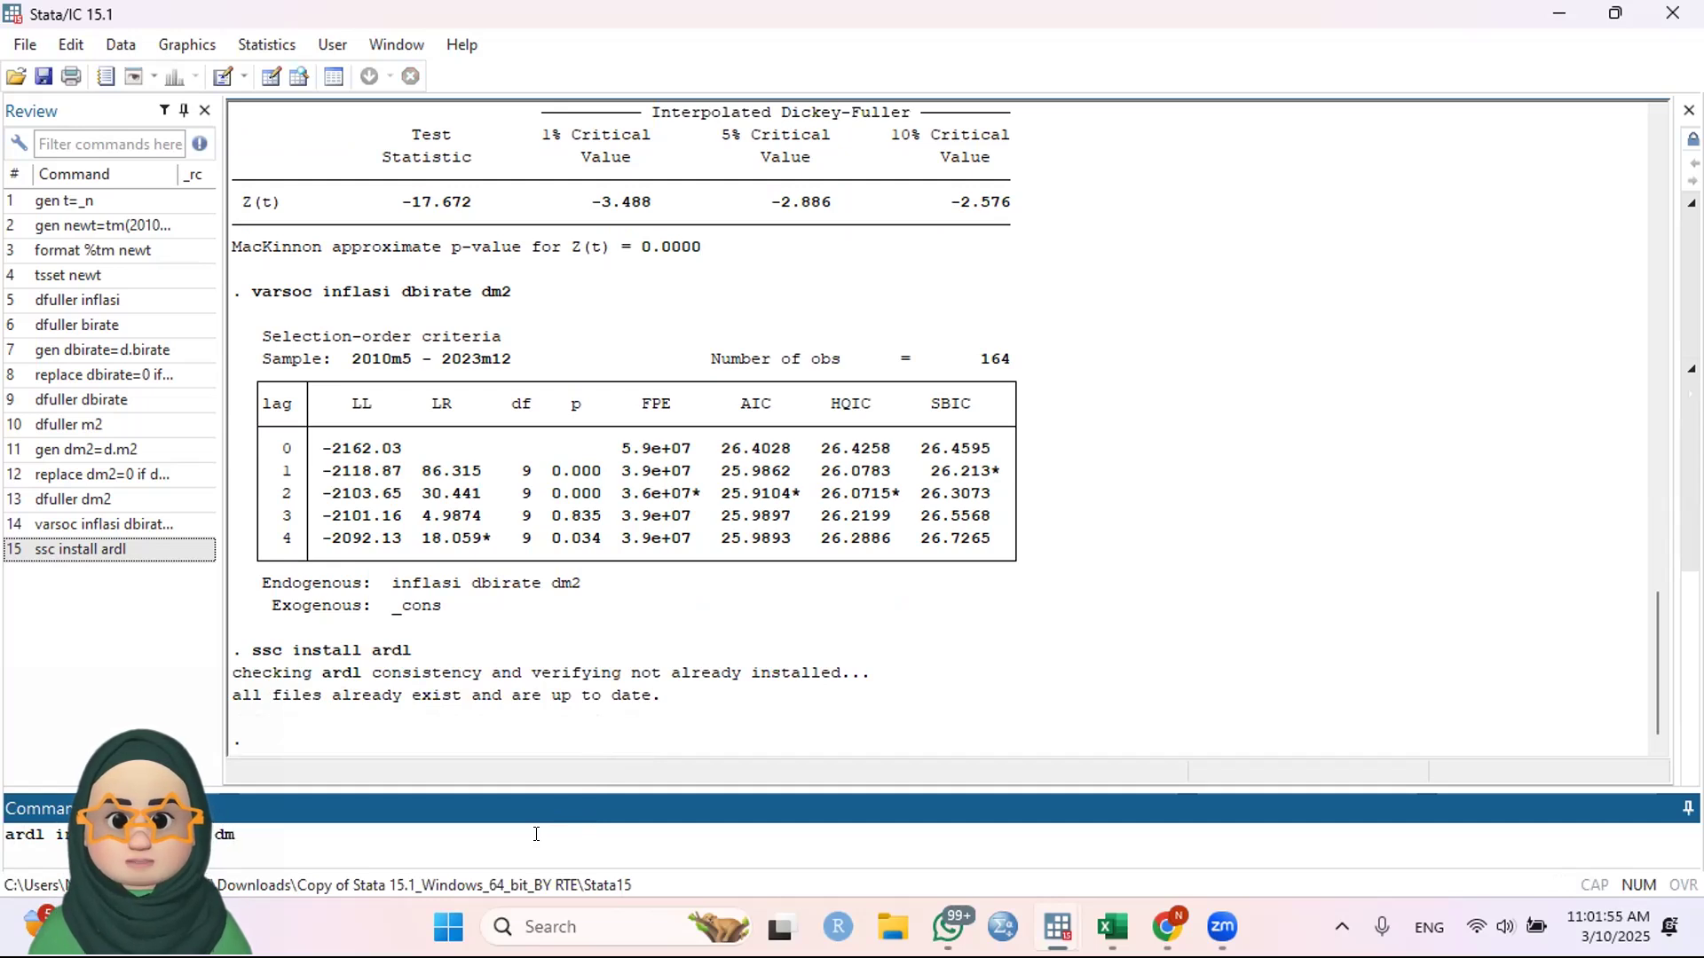
type("maxlags")
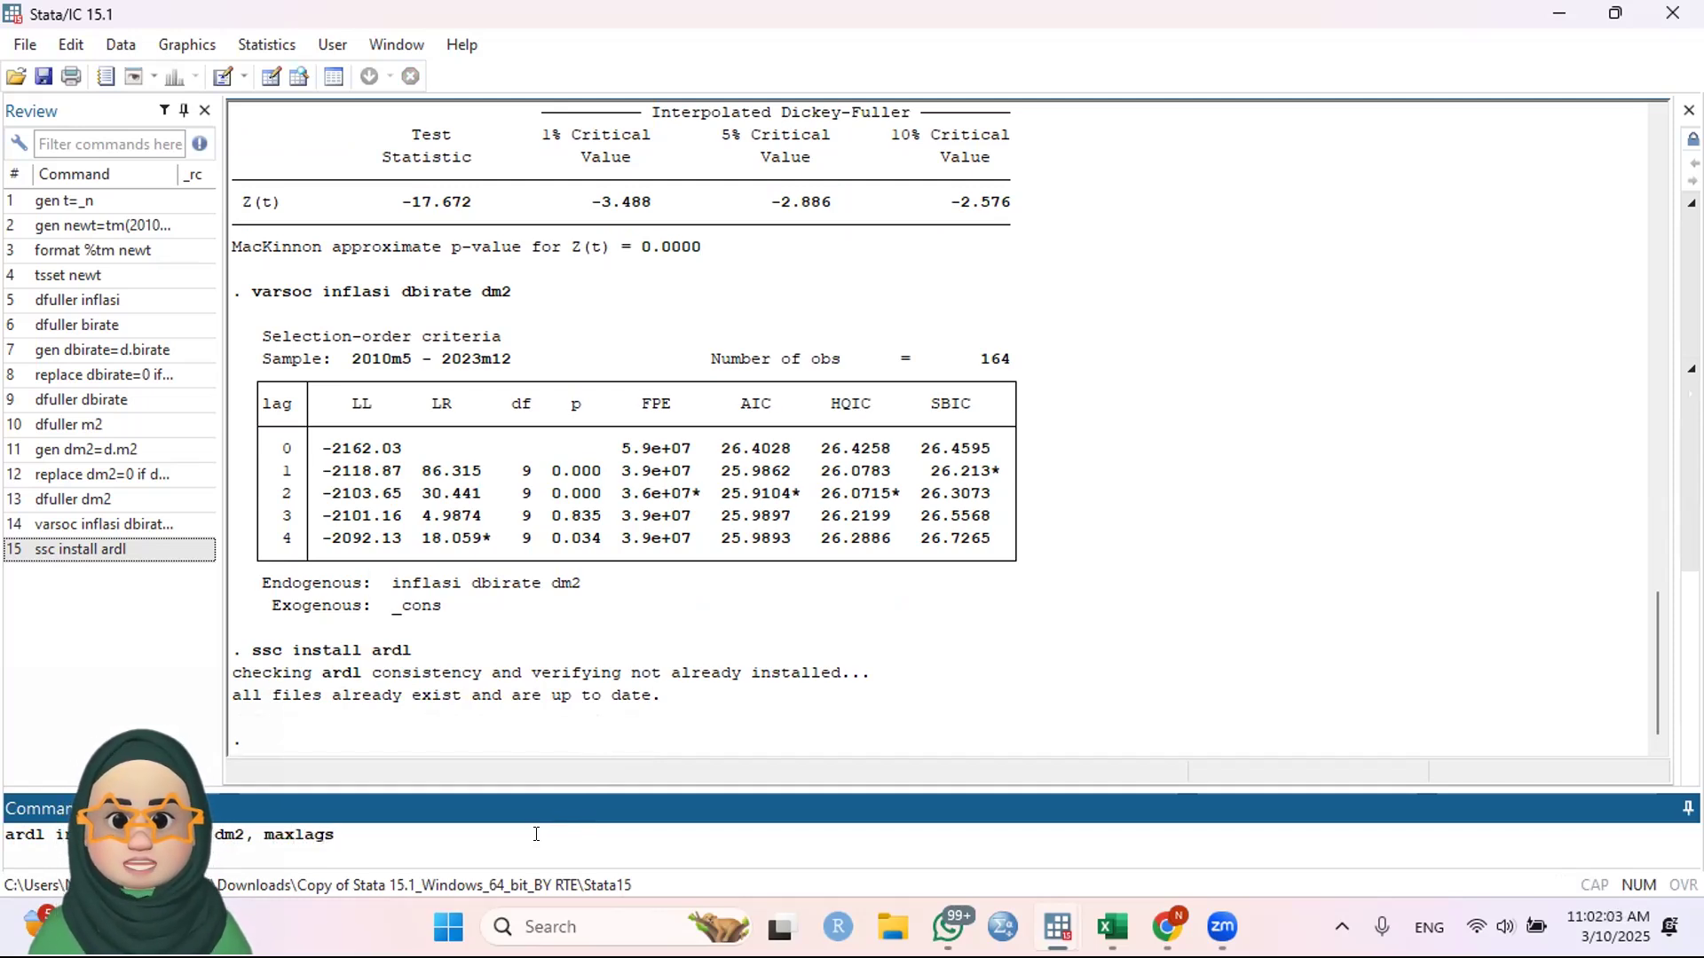
type("(3)aic")
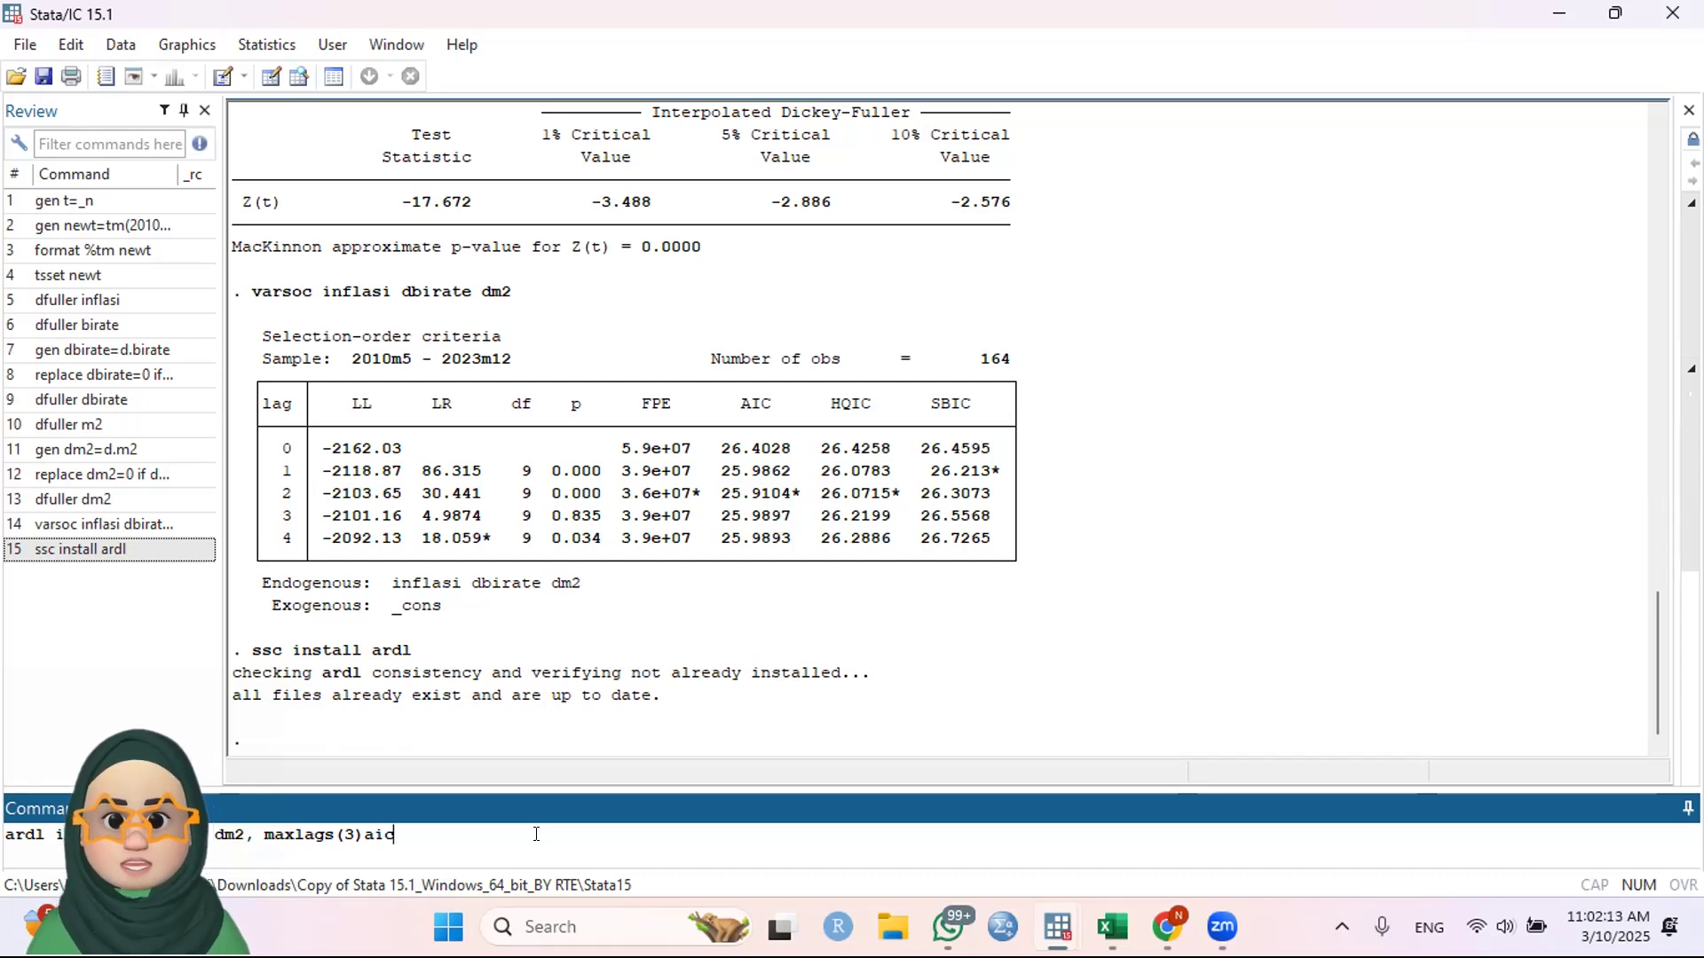
key("Return")
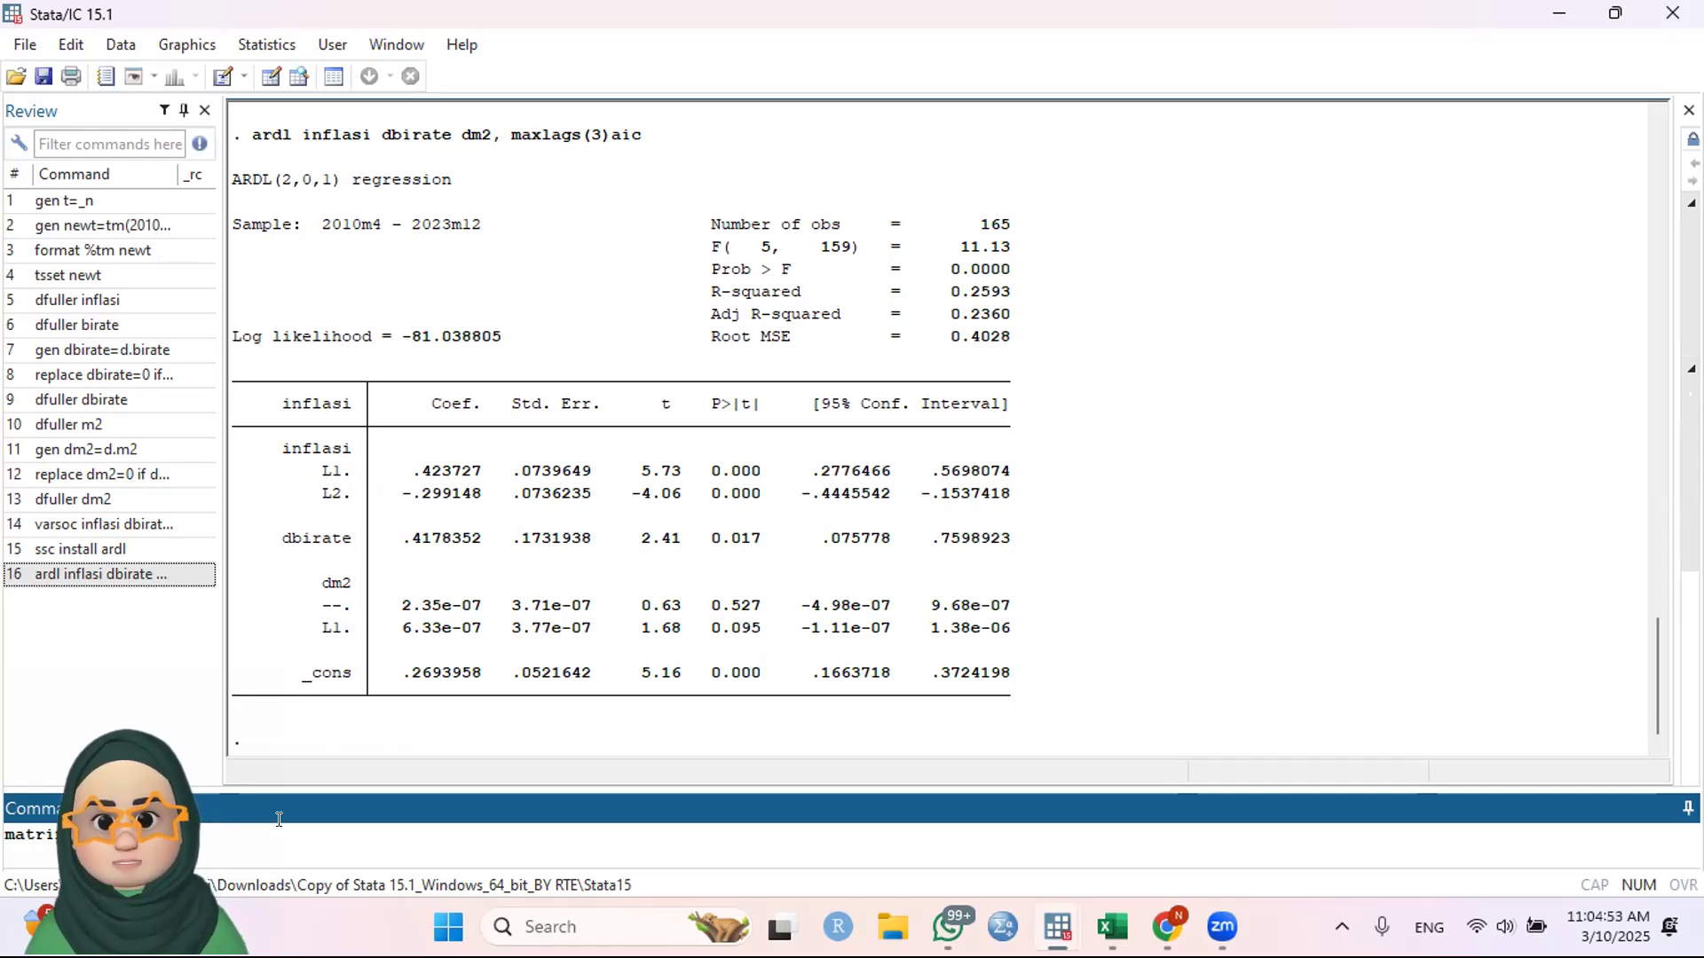
List the lag orders stored by the ARDL estimation with the command matrix list e(lags), correcting the e(2 0 1) argument
type("list e(2 0 1)")
key("Return")
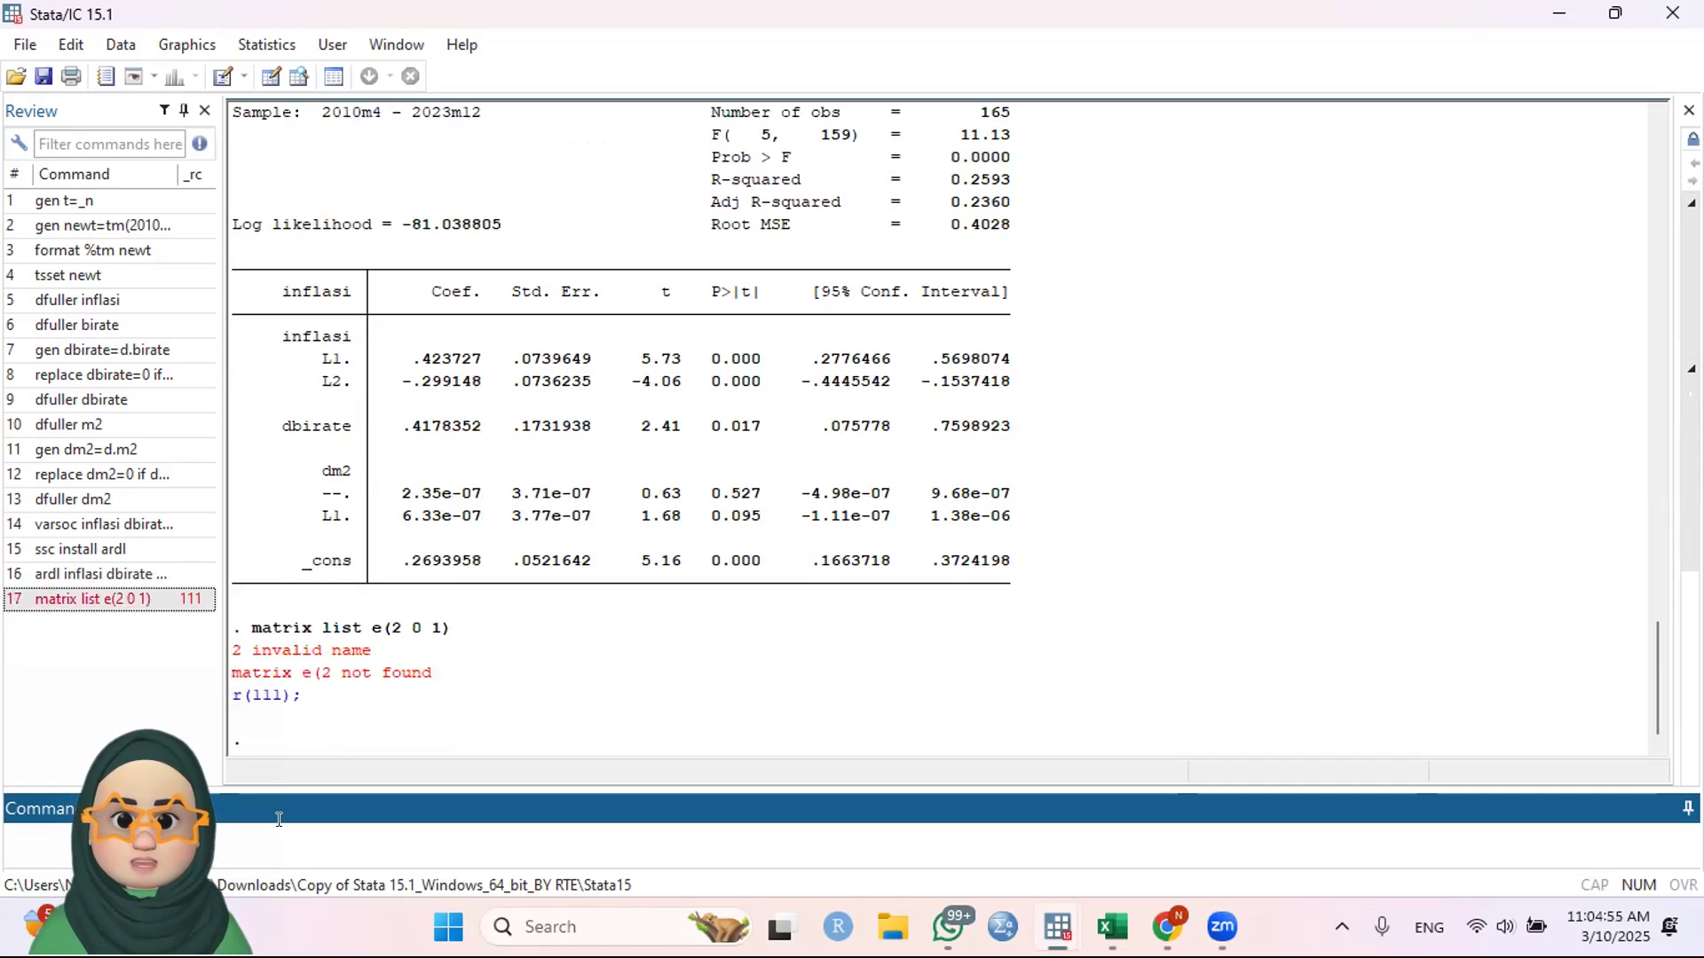
left_click(146, 601)
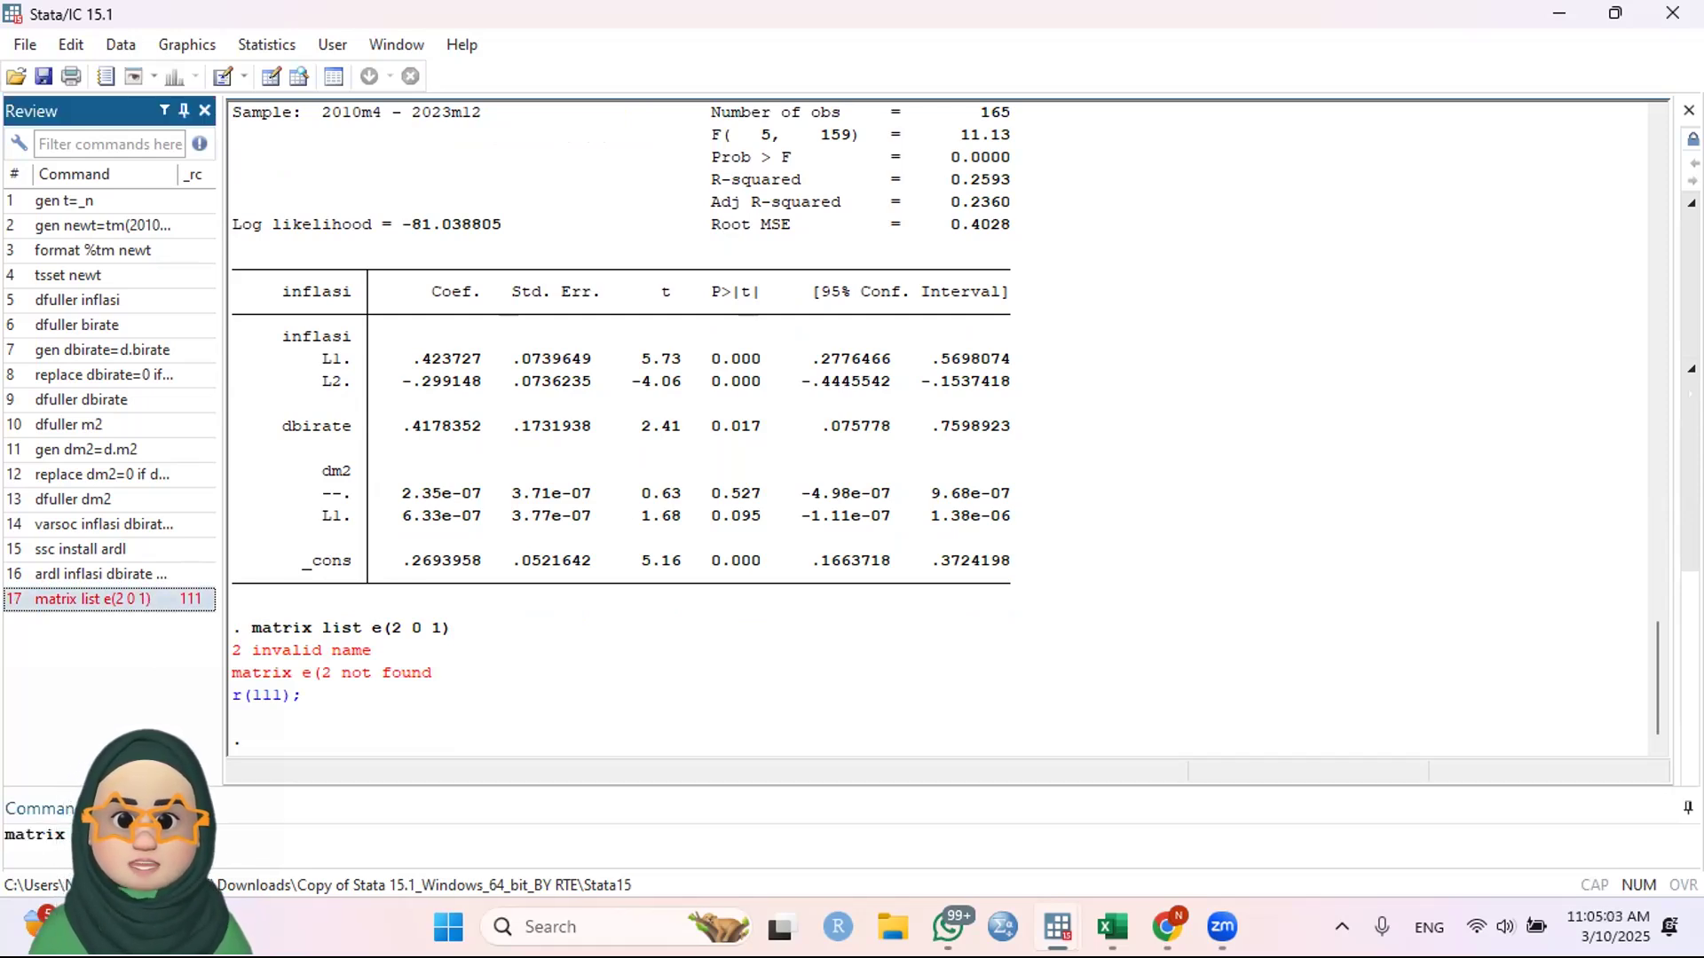
left_click(213, 835)
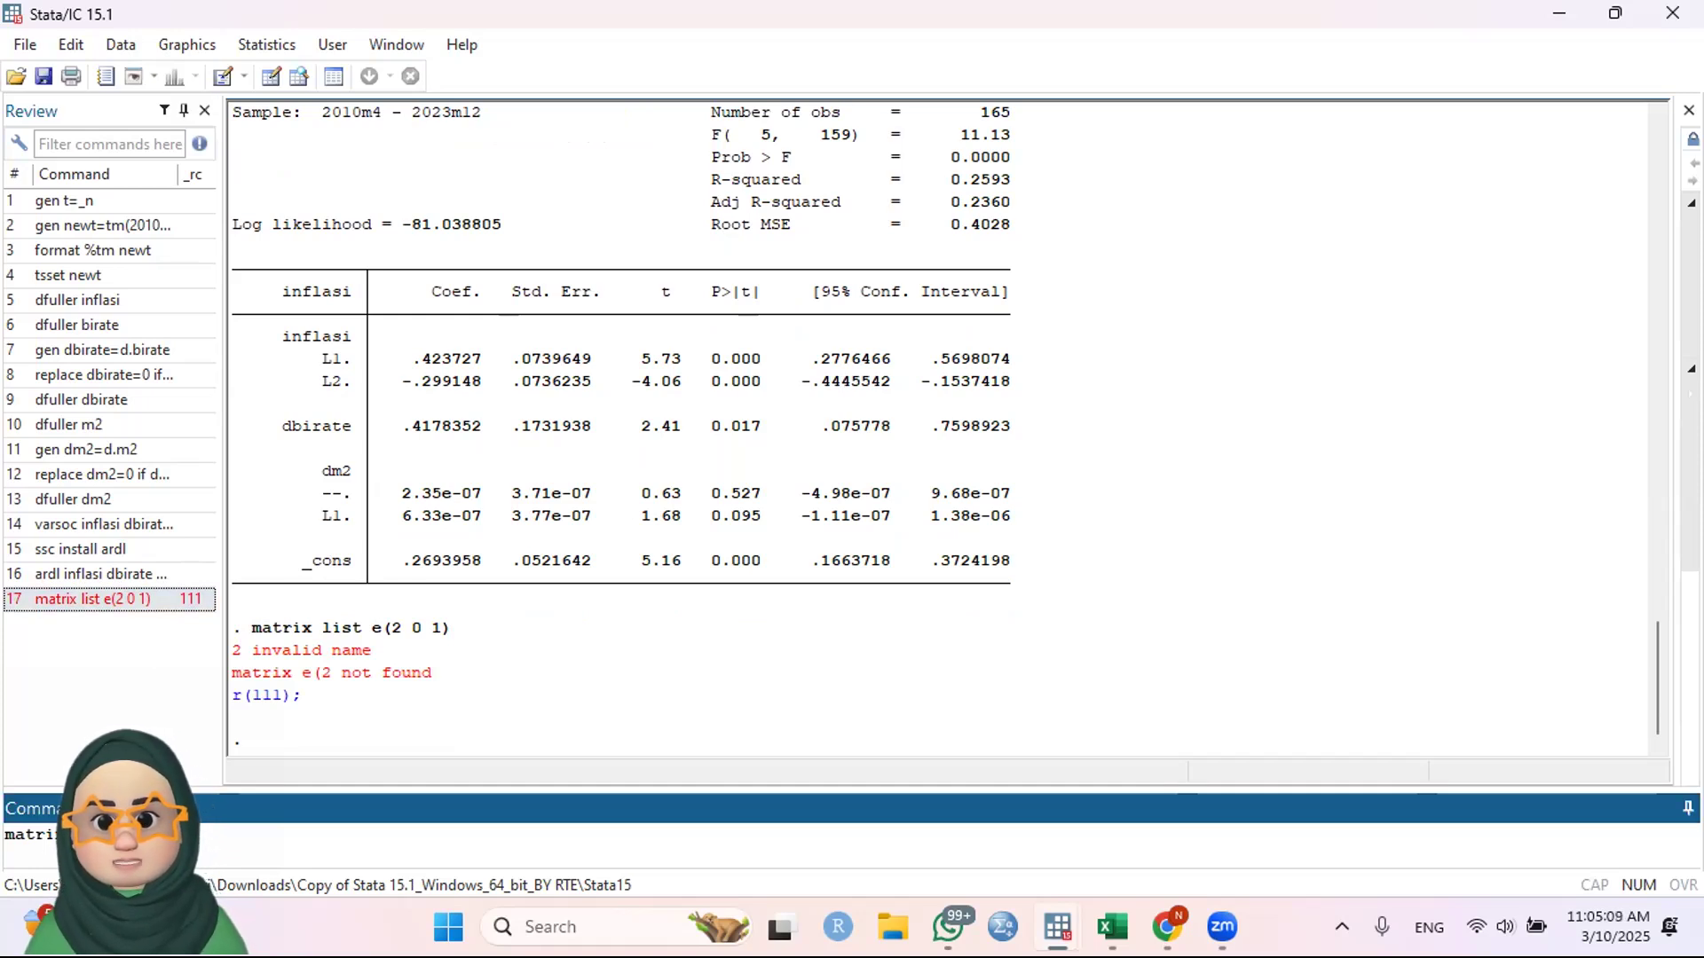
key("Return")
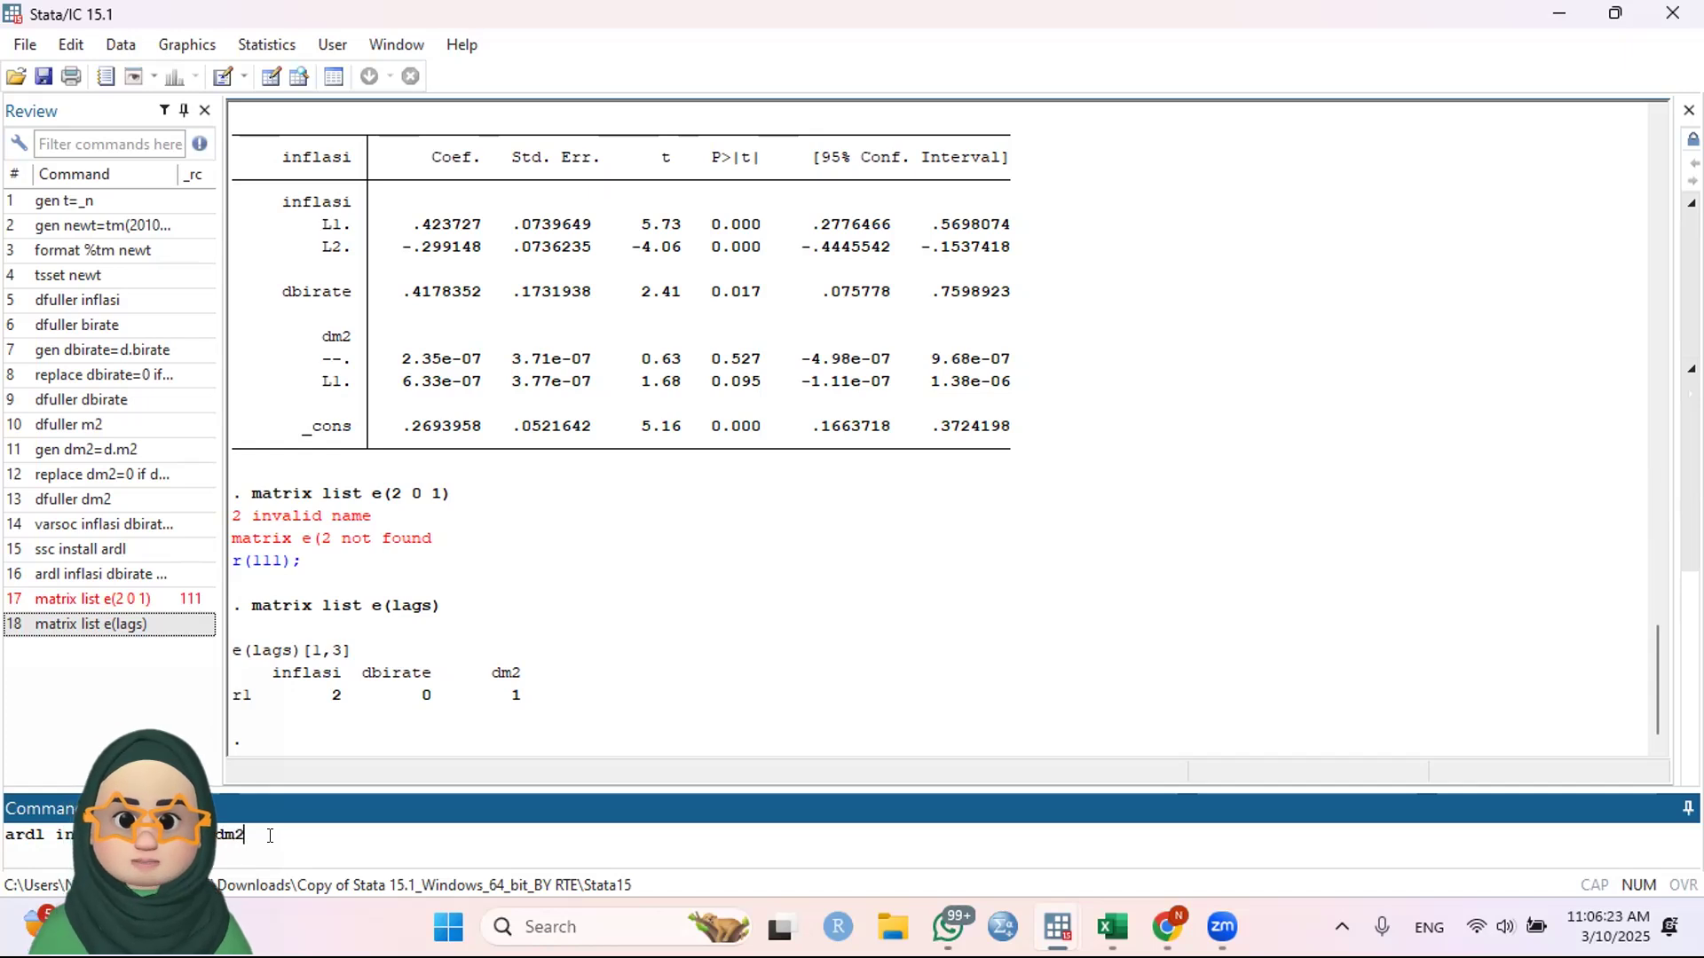
Run the ARDL bounds test in error-correction form with the command ardl inflasi dbirate dm2, lags(2 0 1) ec btest
type("lags")
key("BackSpace")
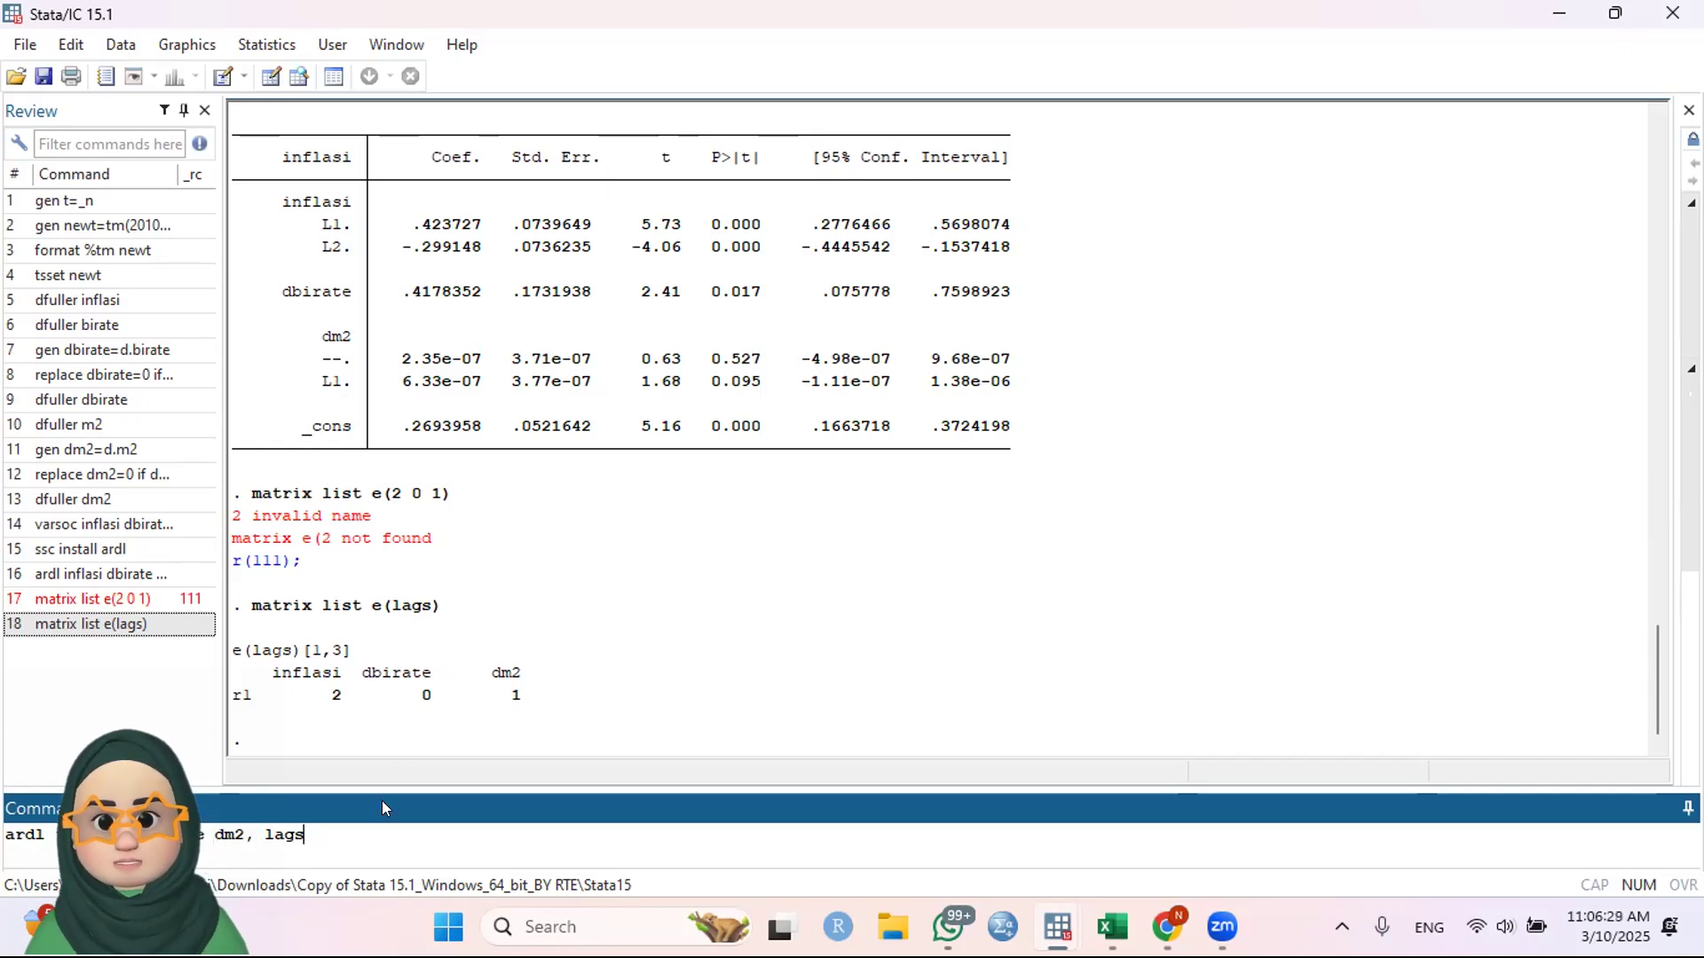
type("(2 0 1) e")
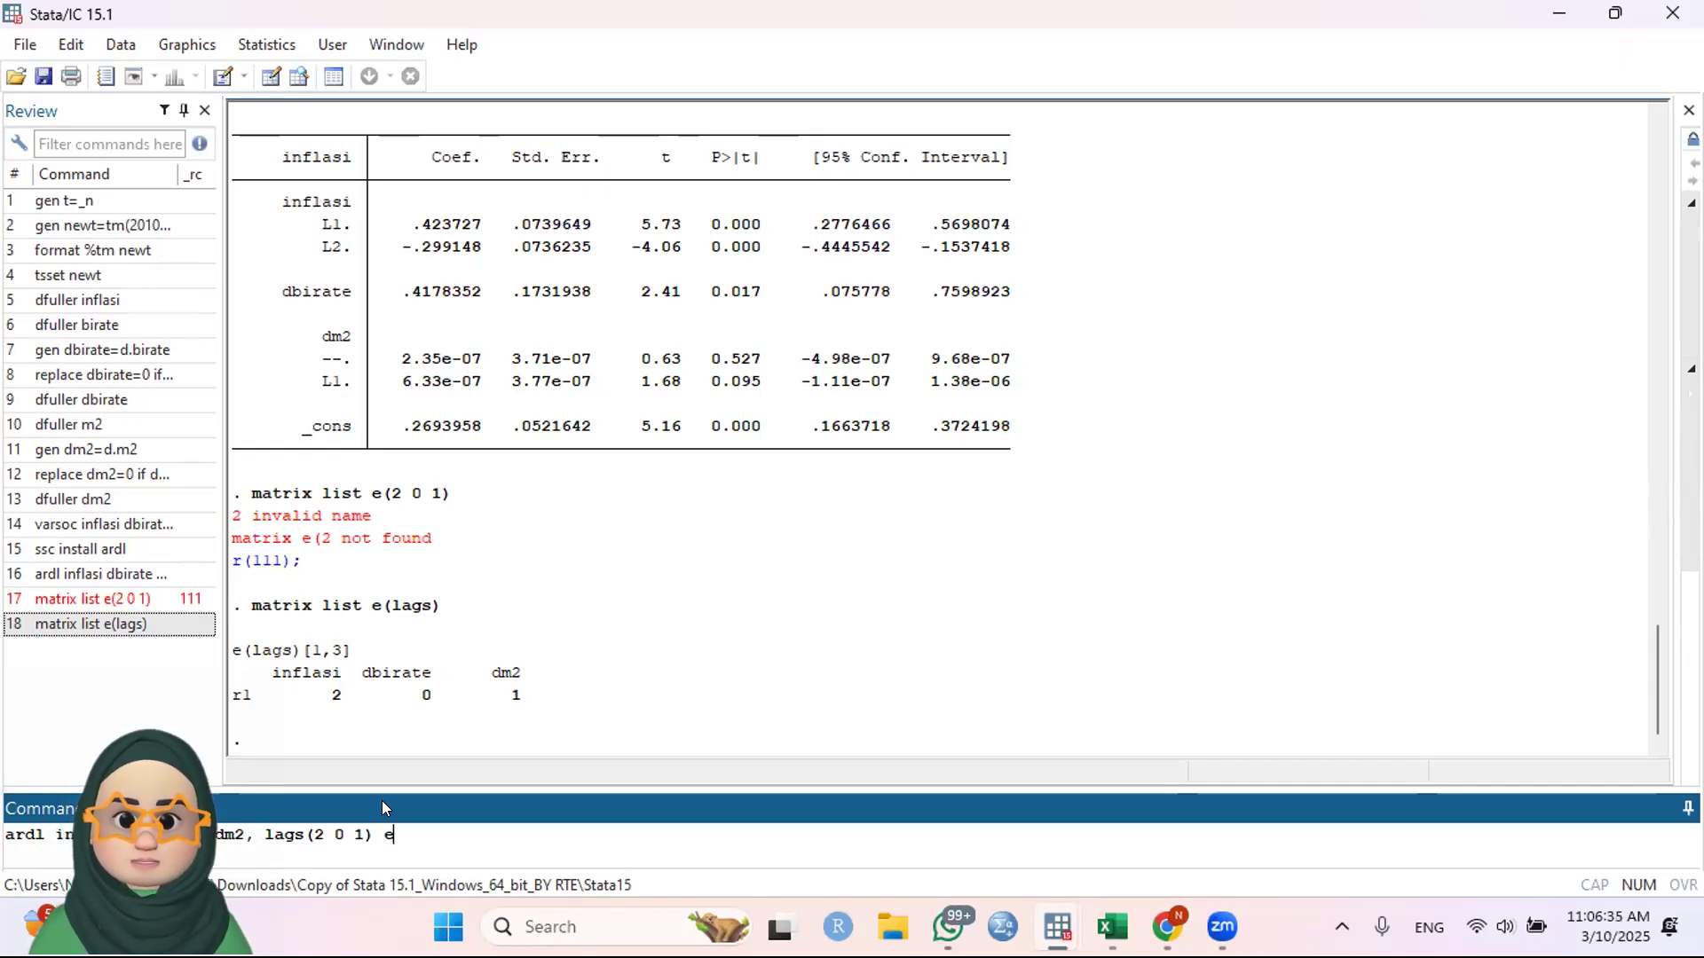
type("c bte")
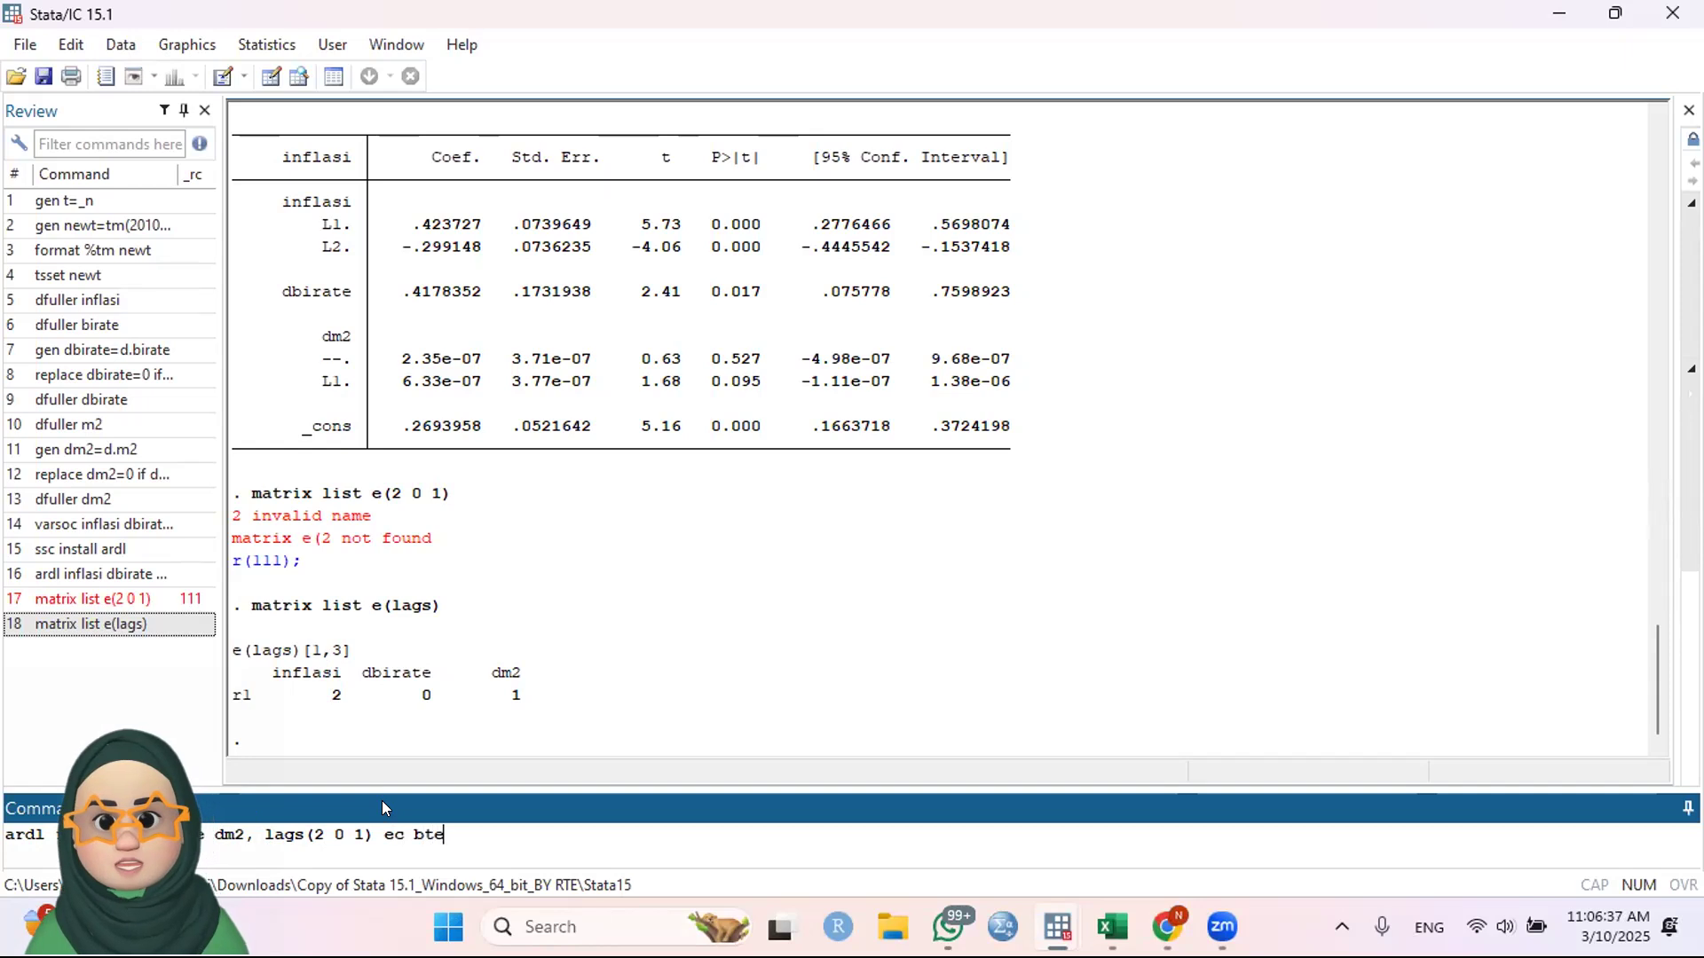
type("st")
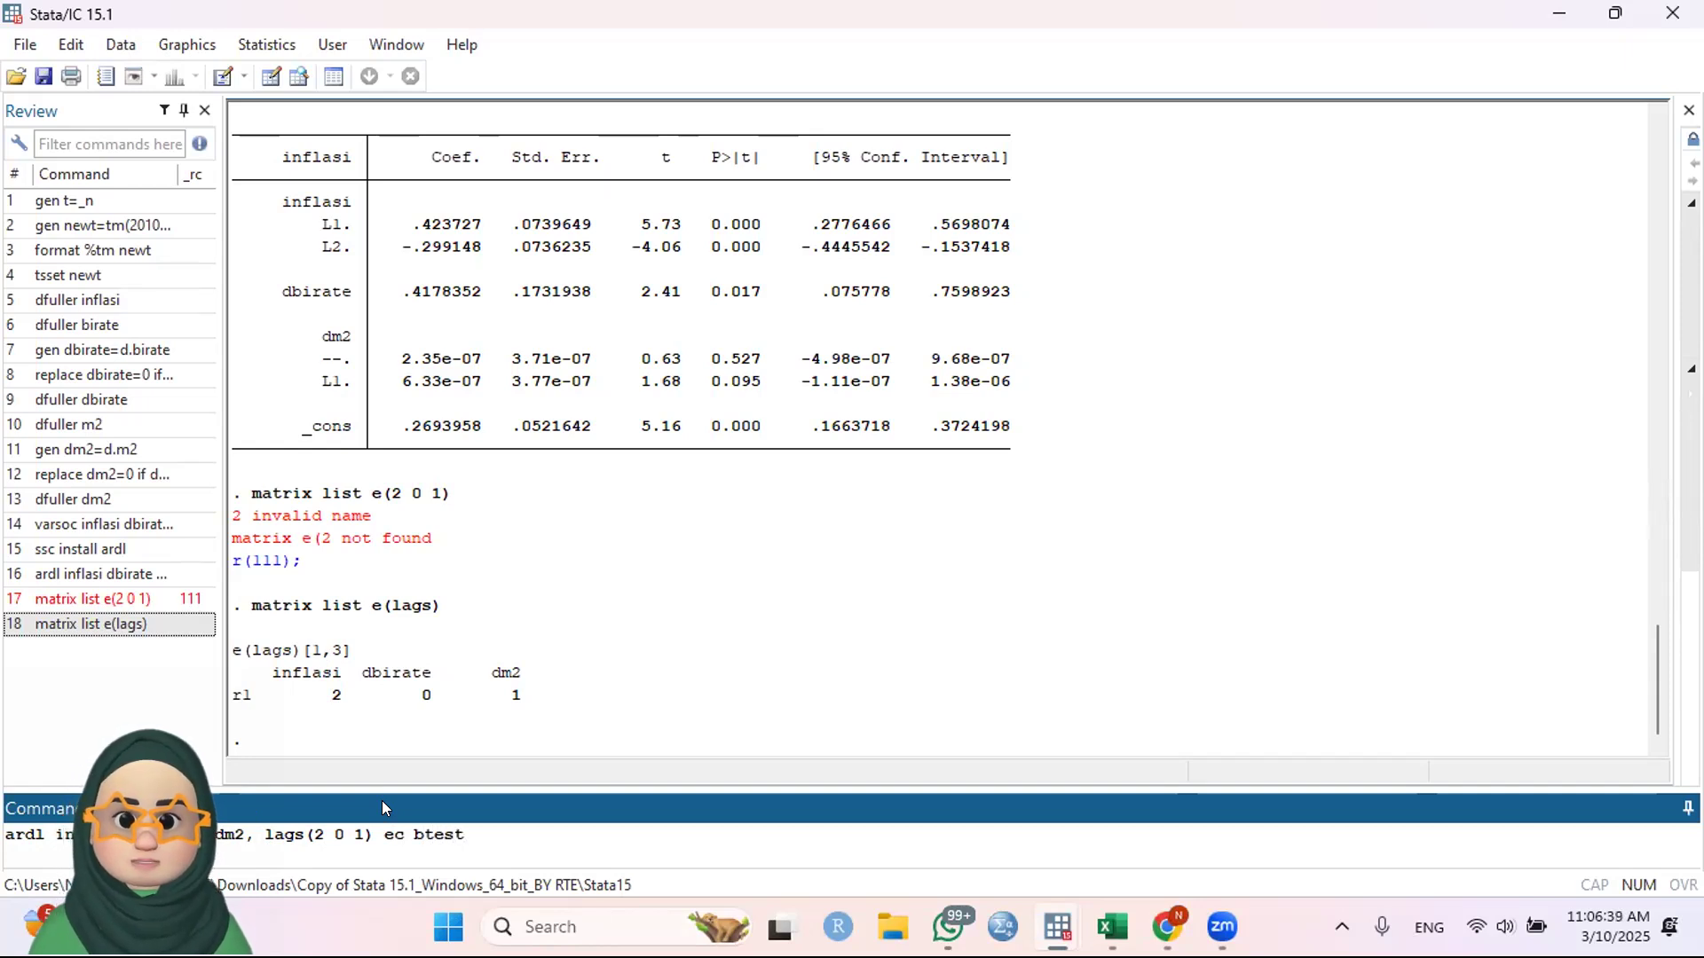
key("Return")
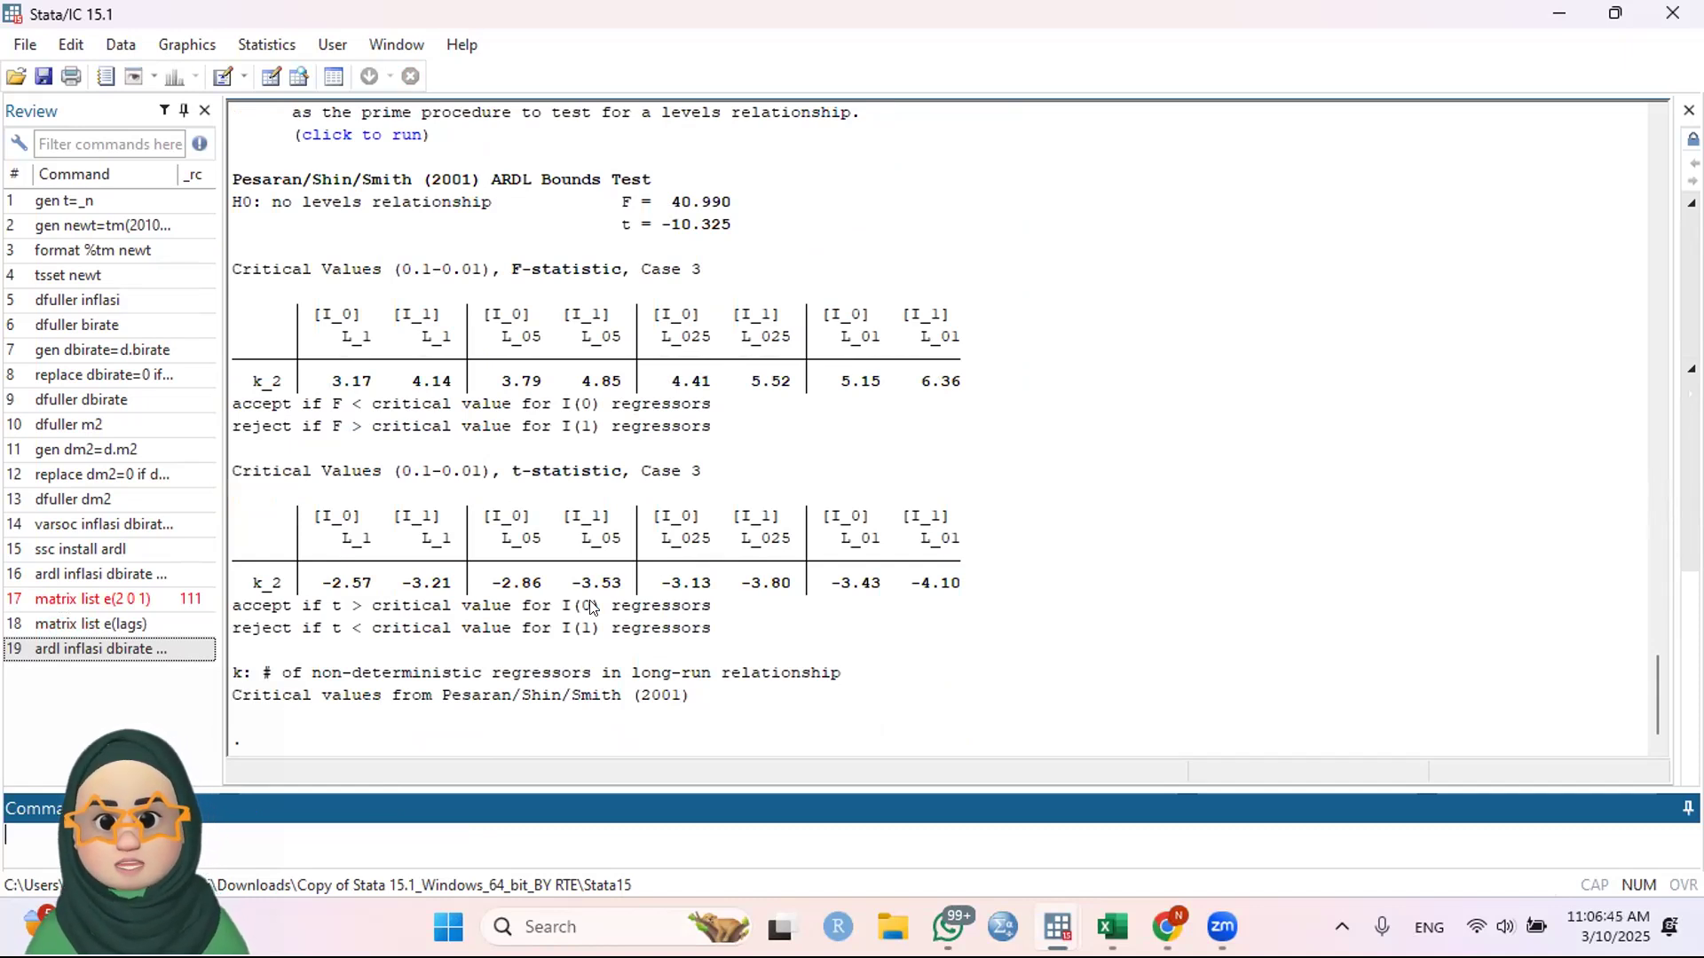
scroll(502, 427, "up", 1)
scroll(503, 427, "down", 1)
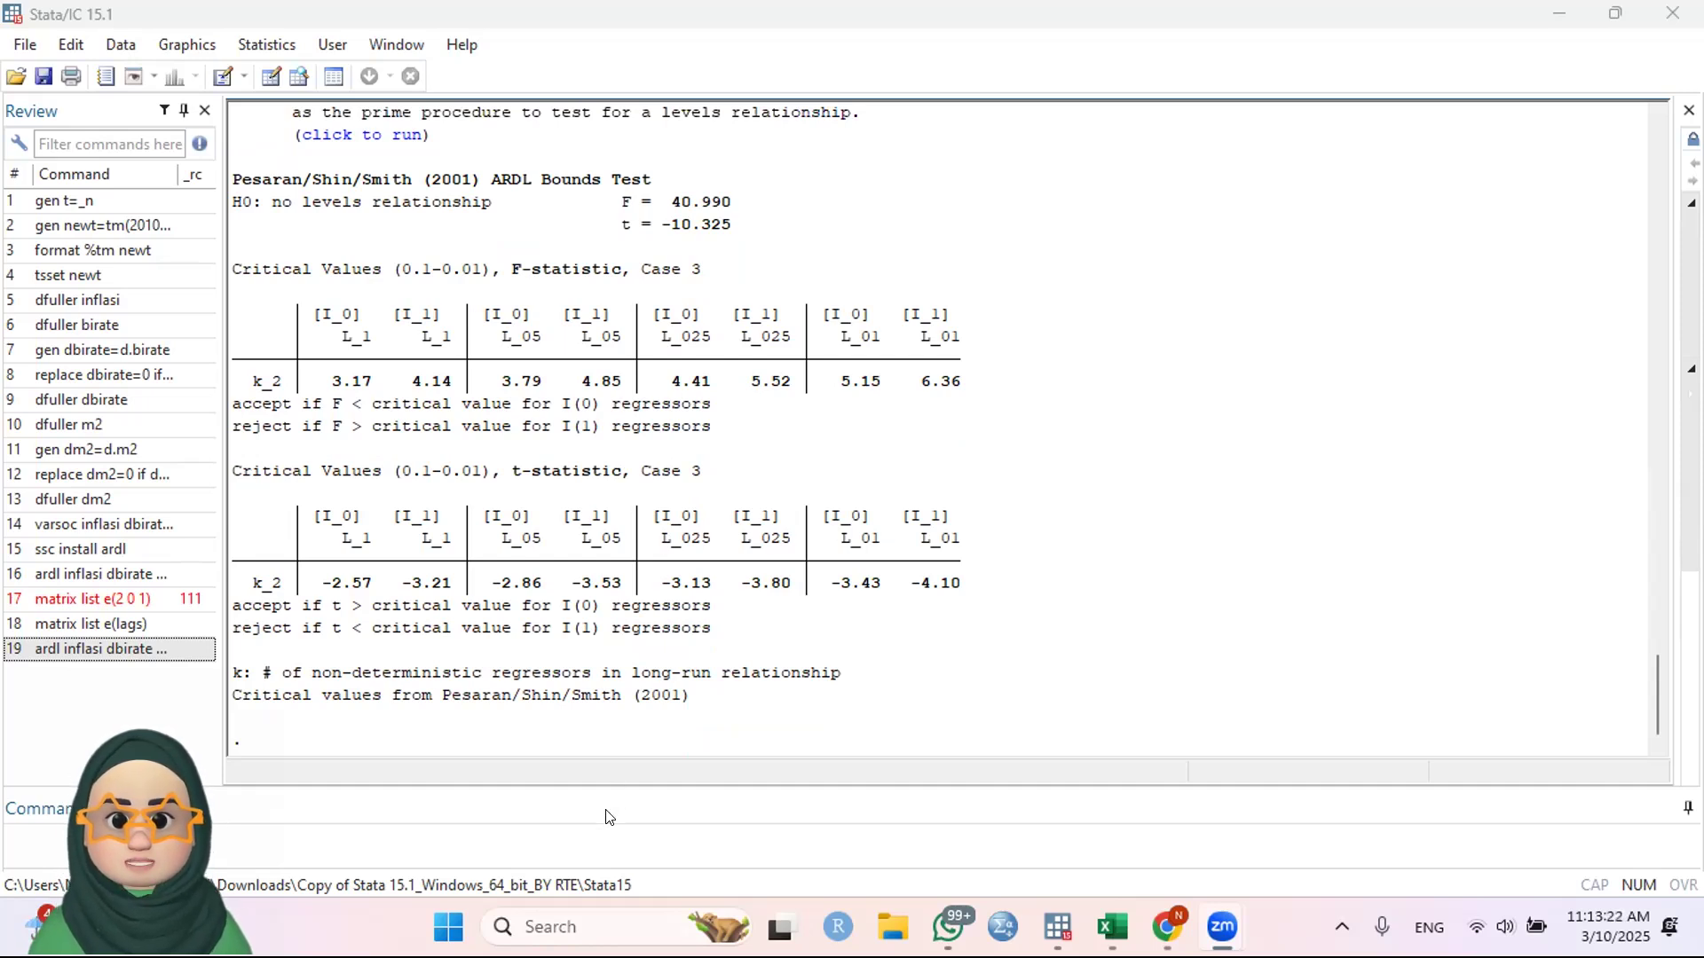
Test the estimated model for autocorrelation with the commands estat dwatson and estat bgodfrey, lags(3)
left_click(598, 832)
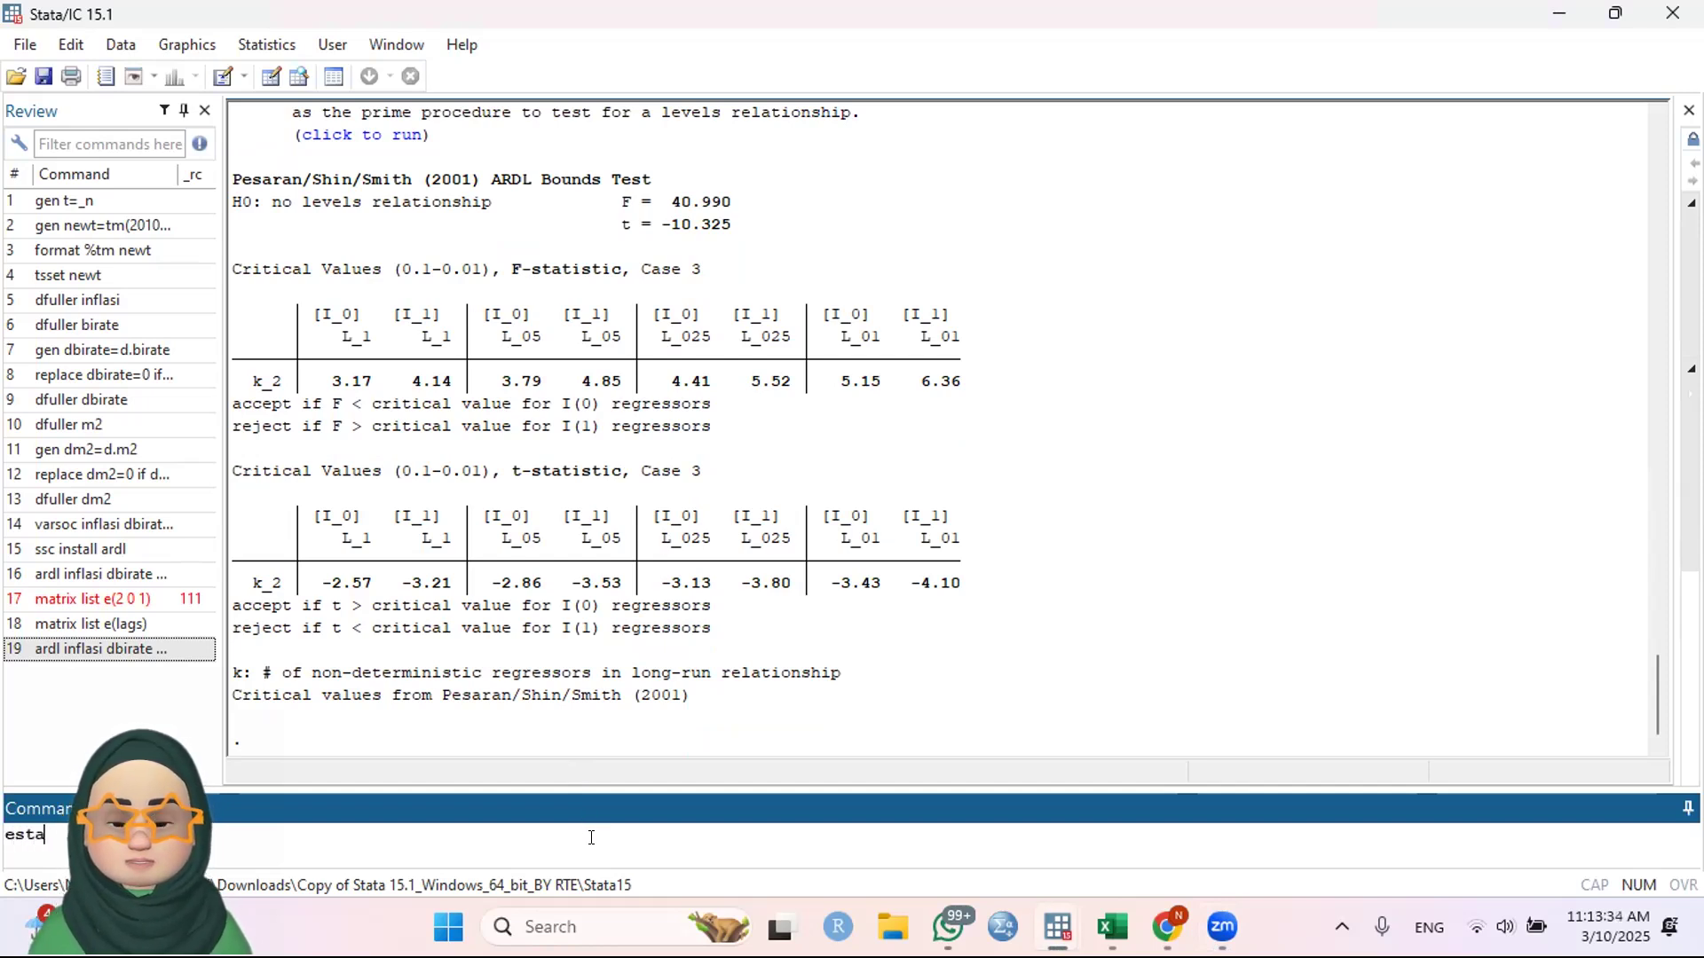
type("d")
key("Return")
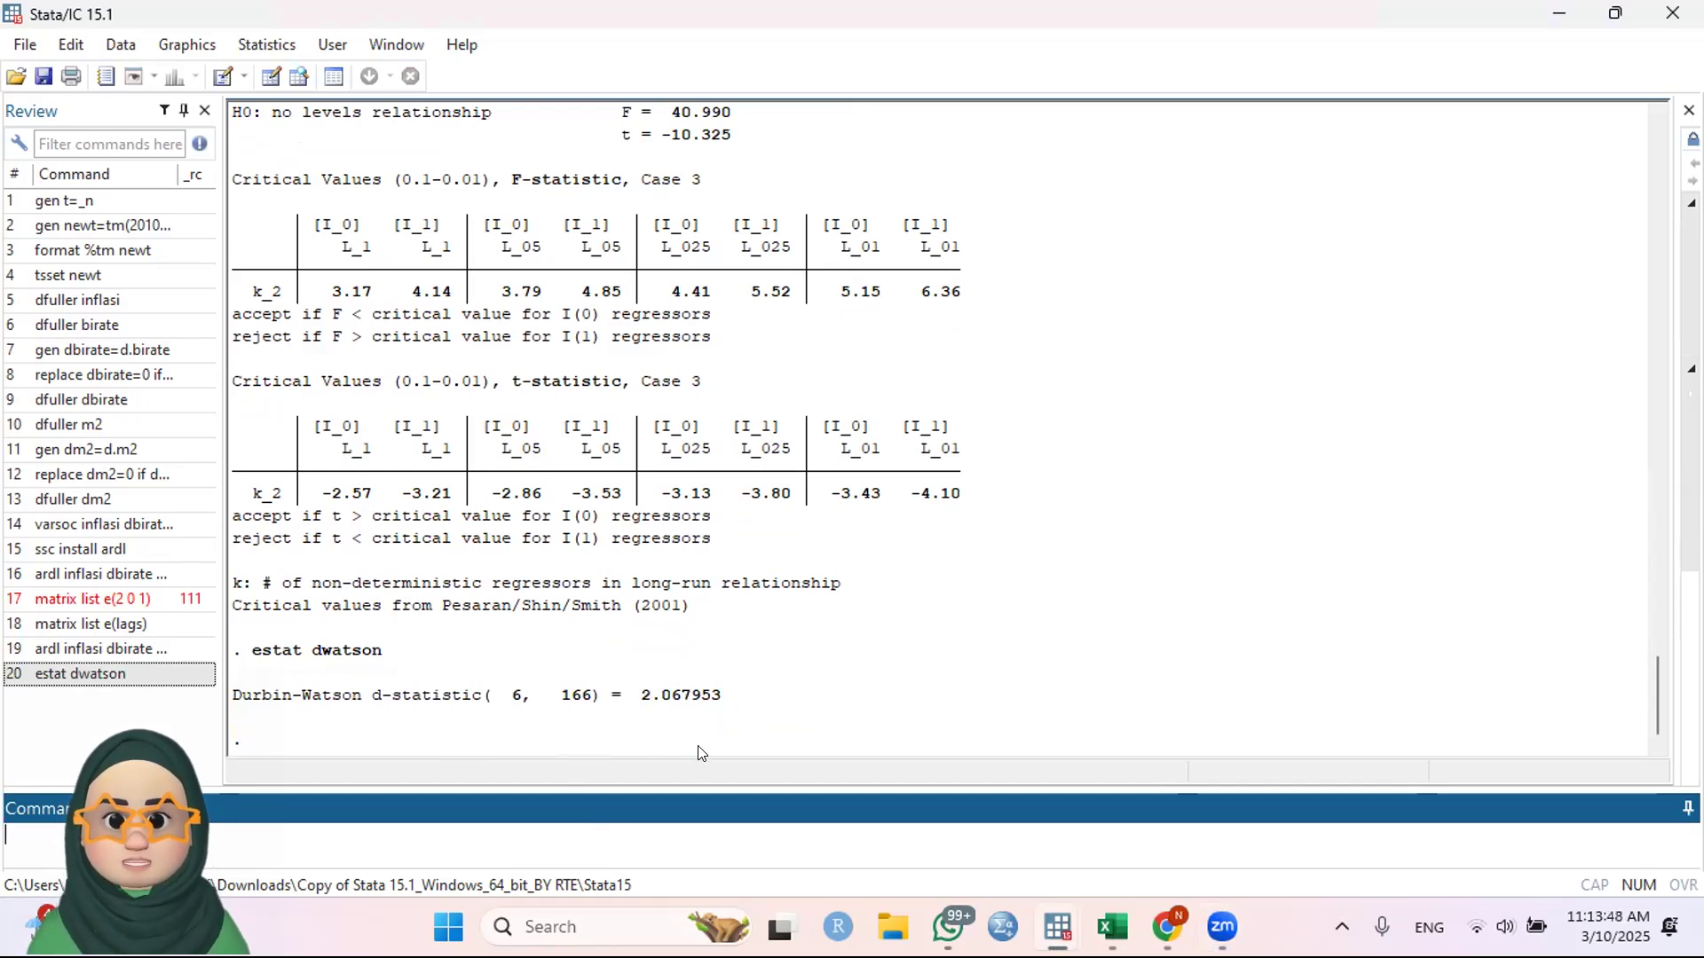
left_click(558, 828)
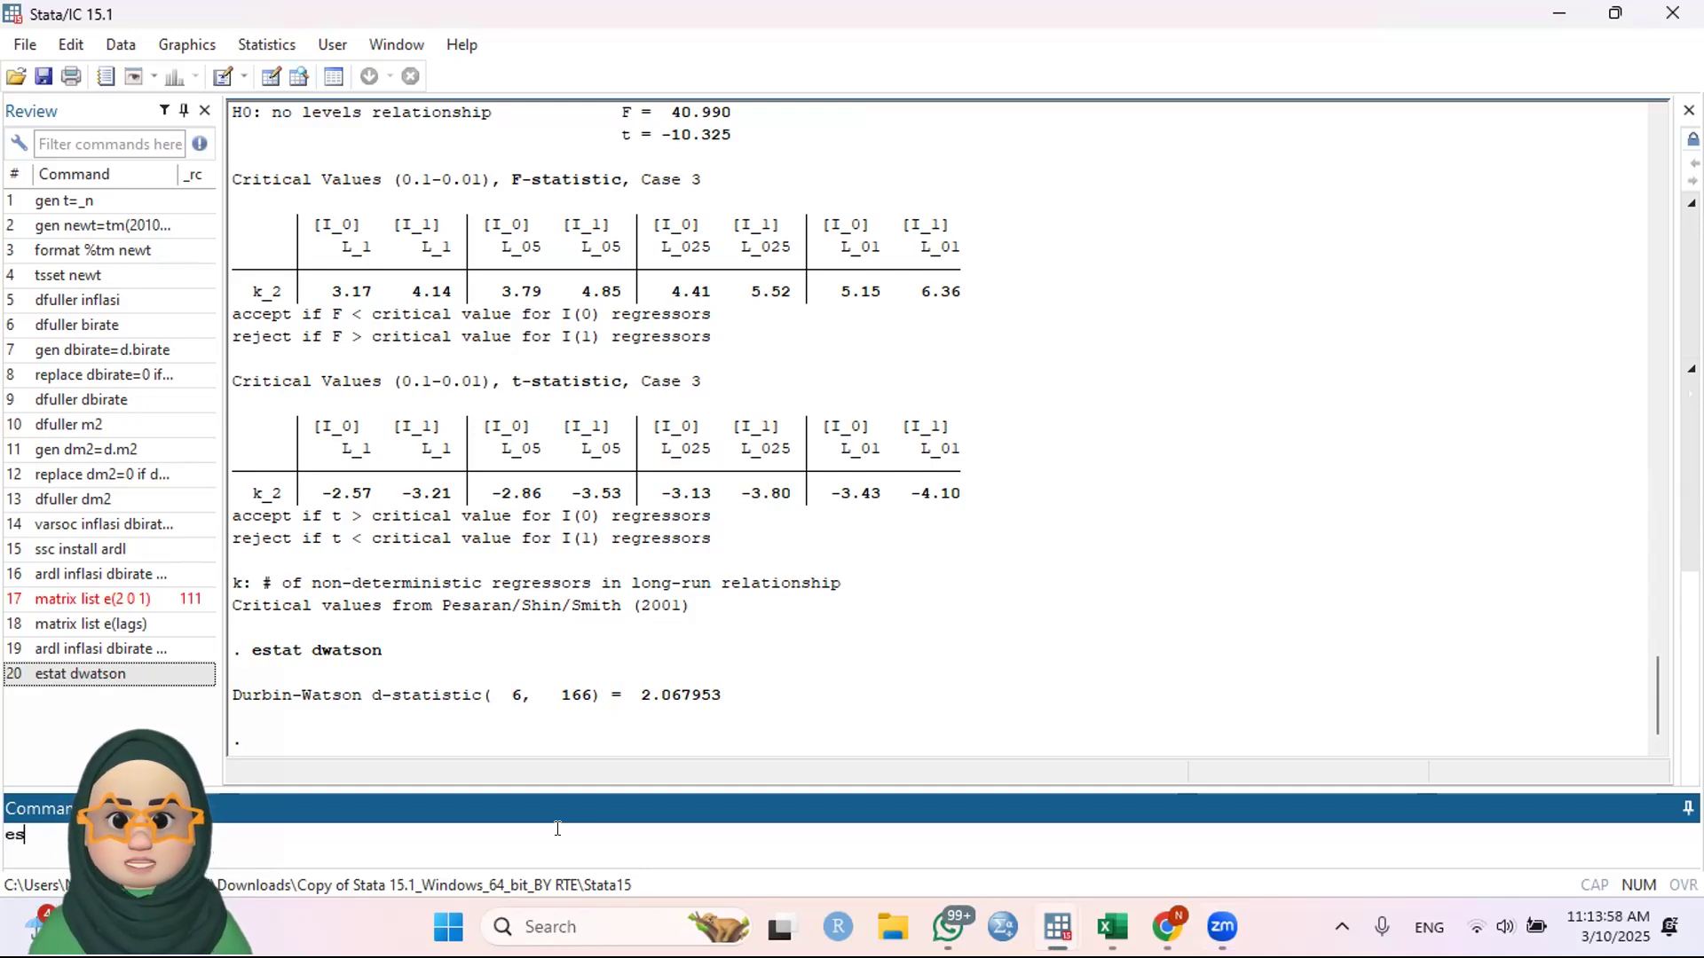
type("at bgodfrey, lags(3")
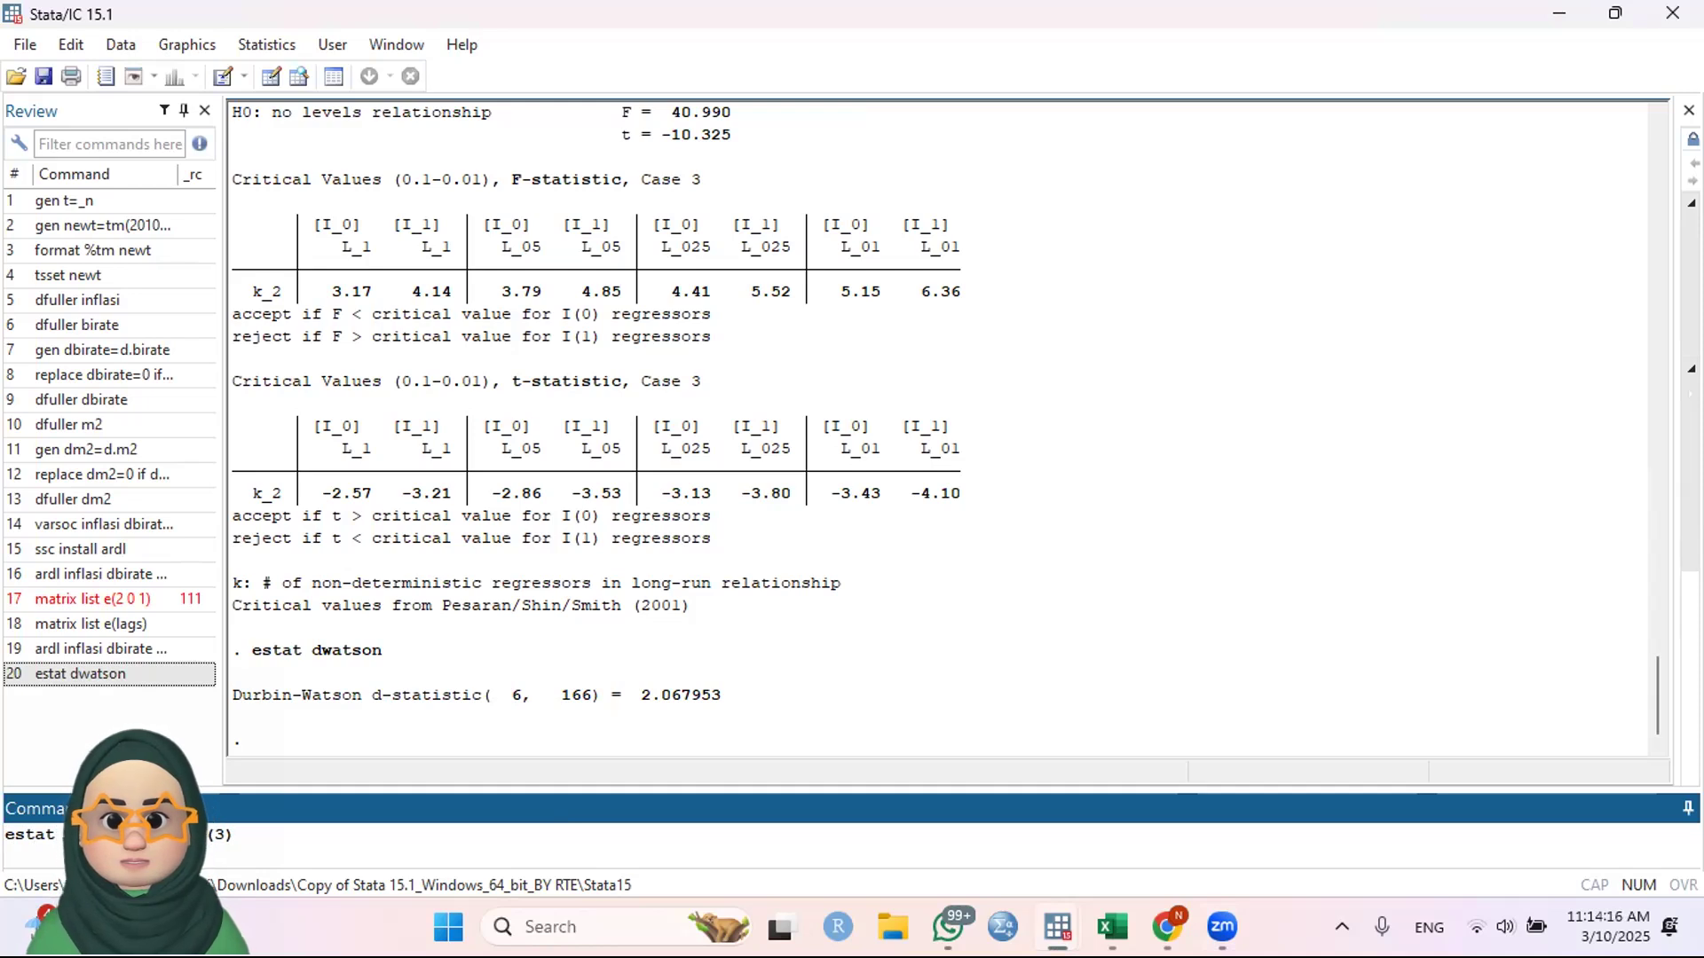
key("Return")
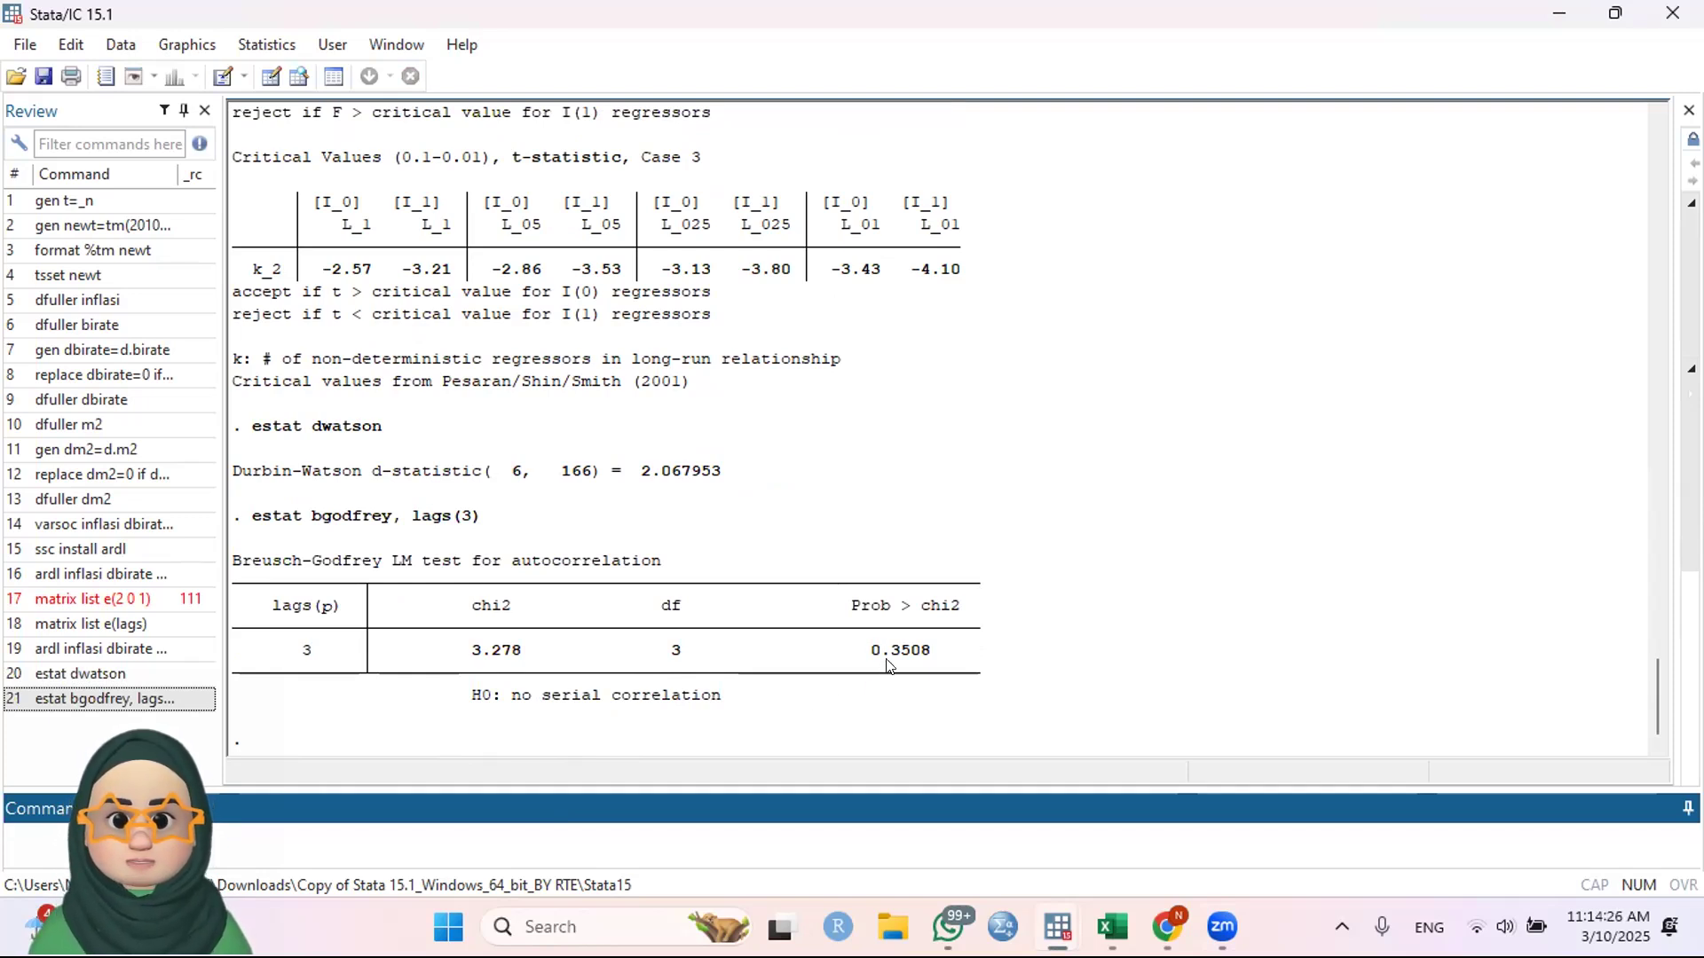
Install the white package with ssc install white and test for heteroskedasticity with estat imtest, white
left_click(587, 851)
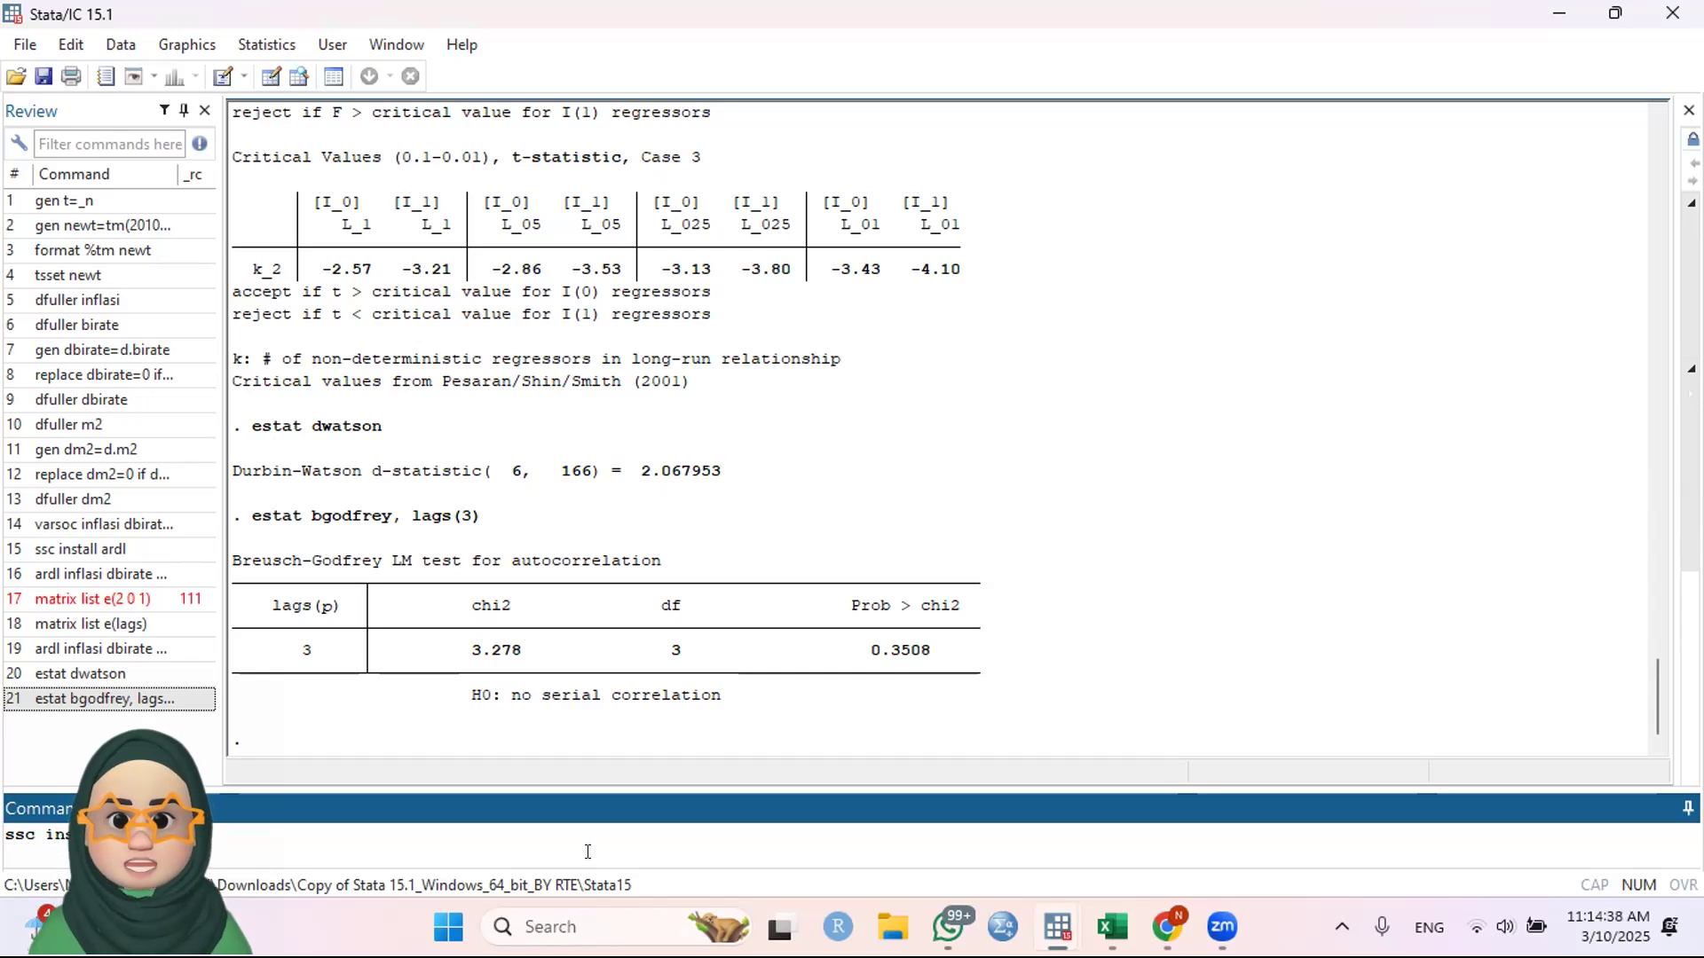
key("Return")
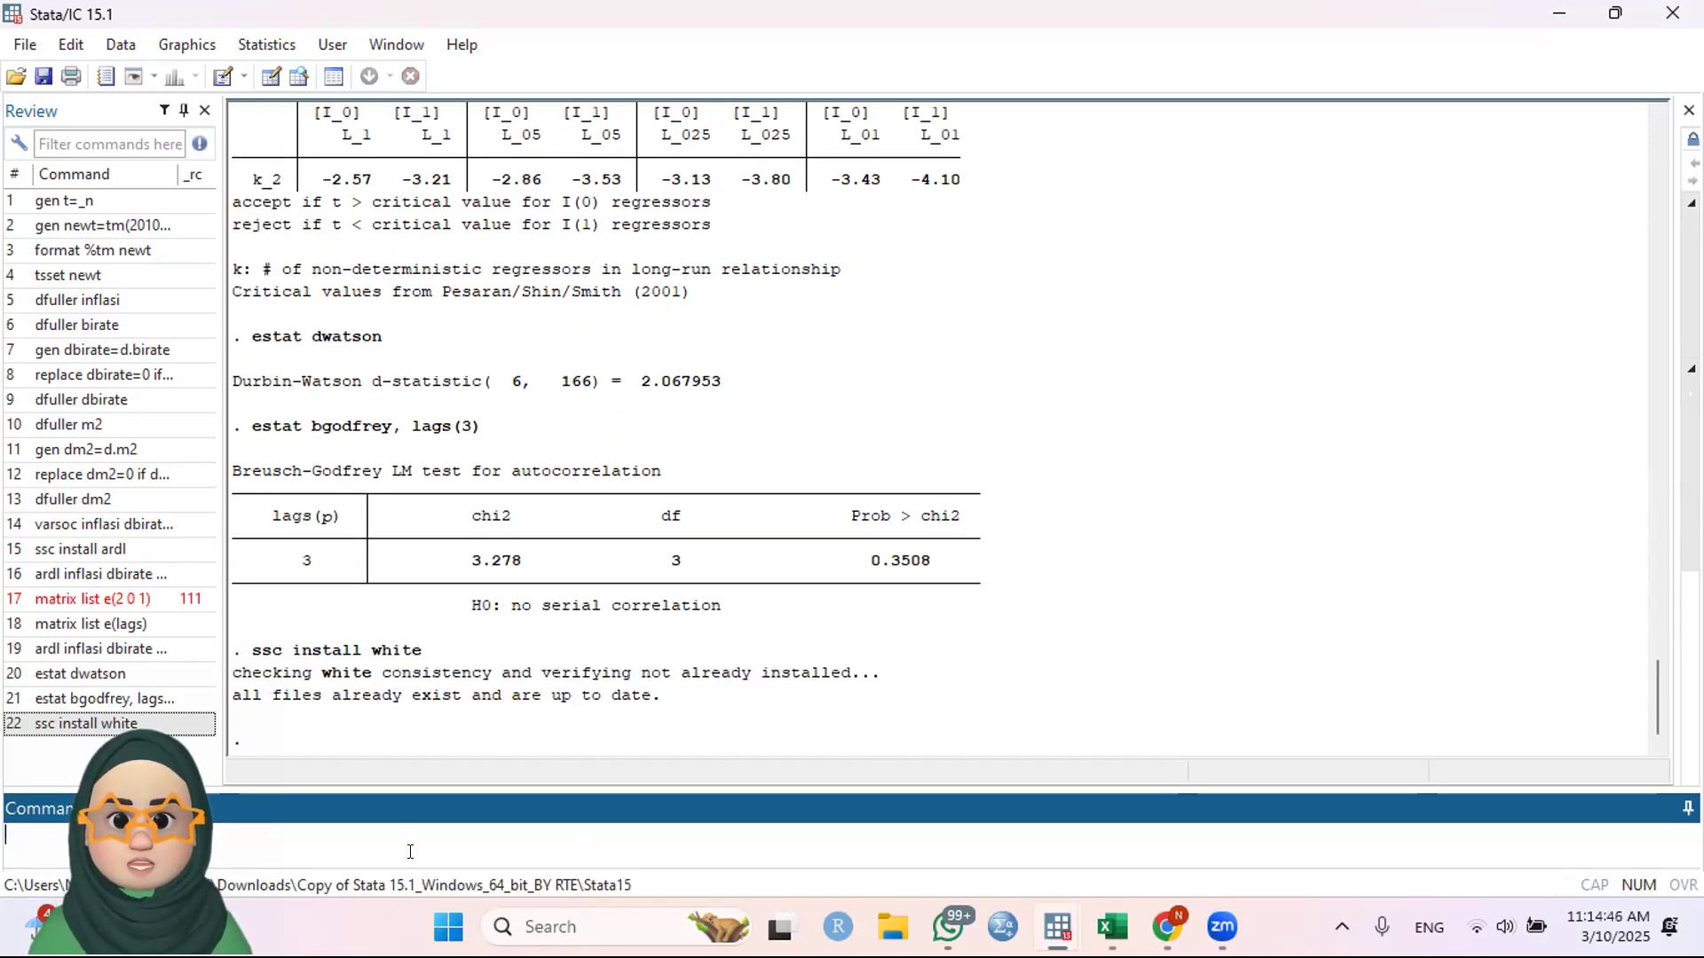
type("est")
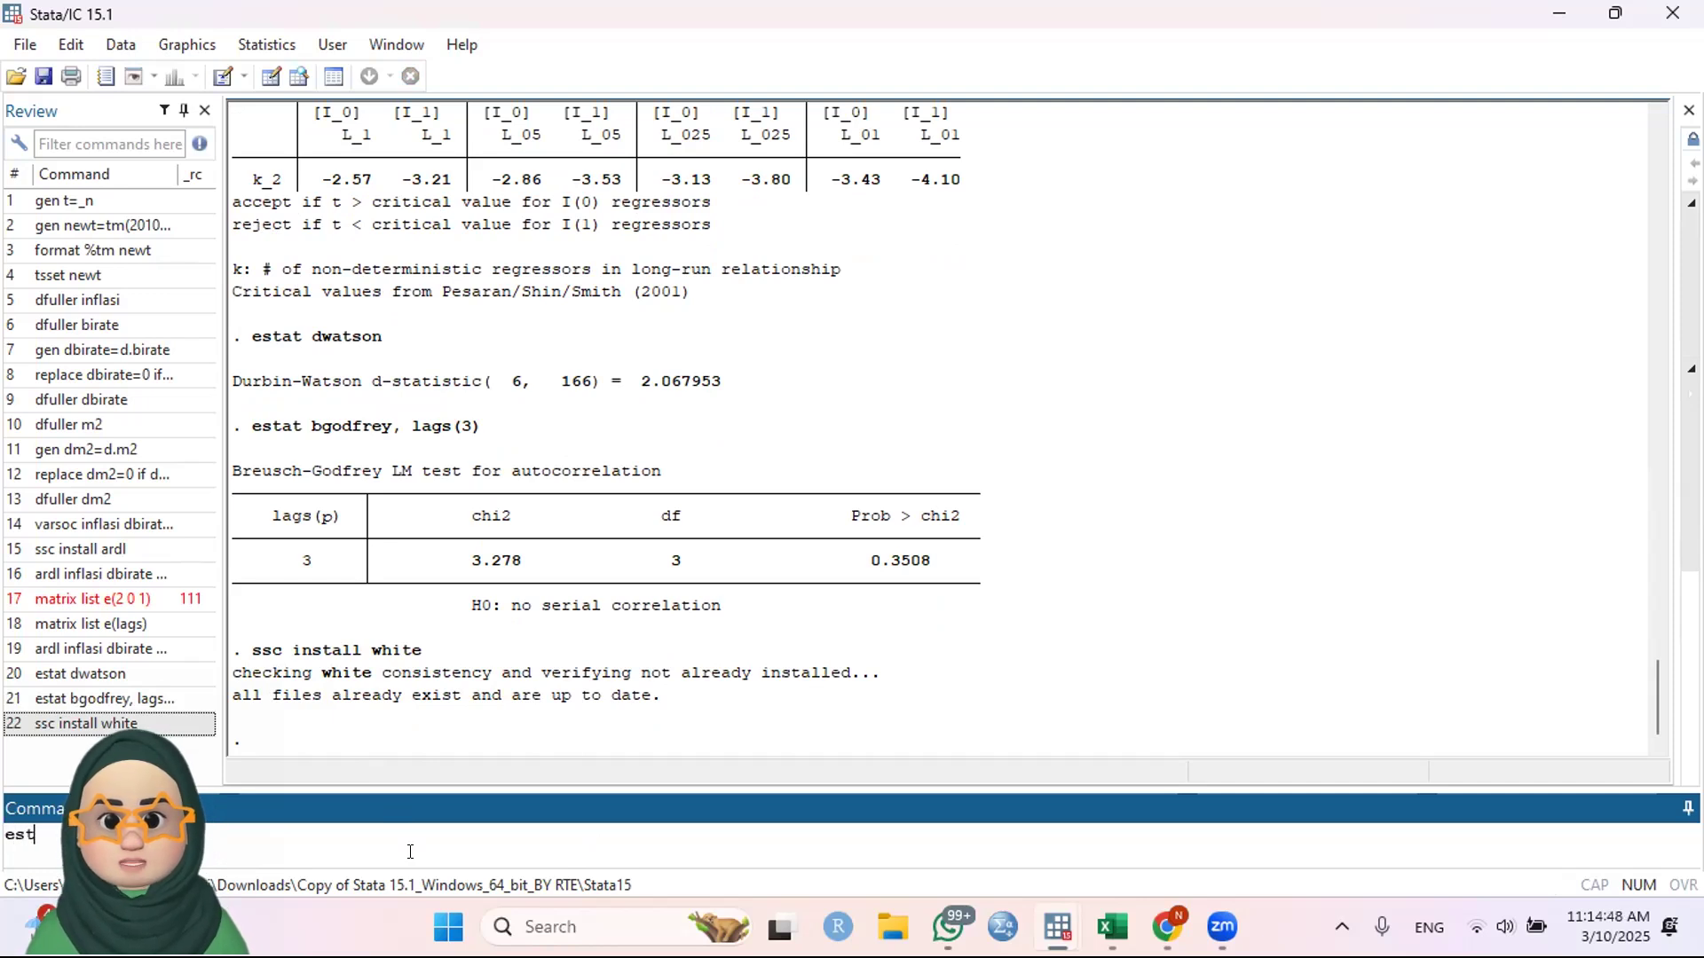
type("at i")
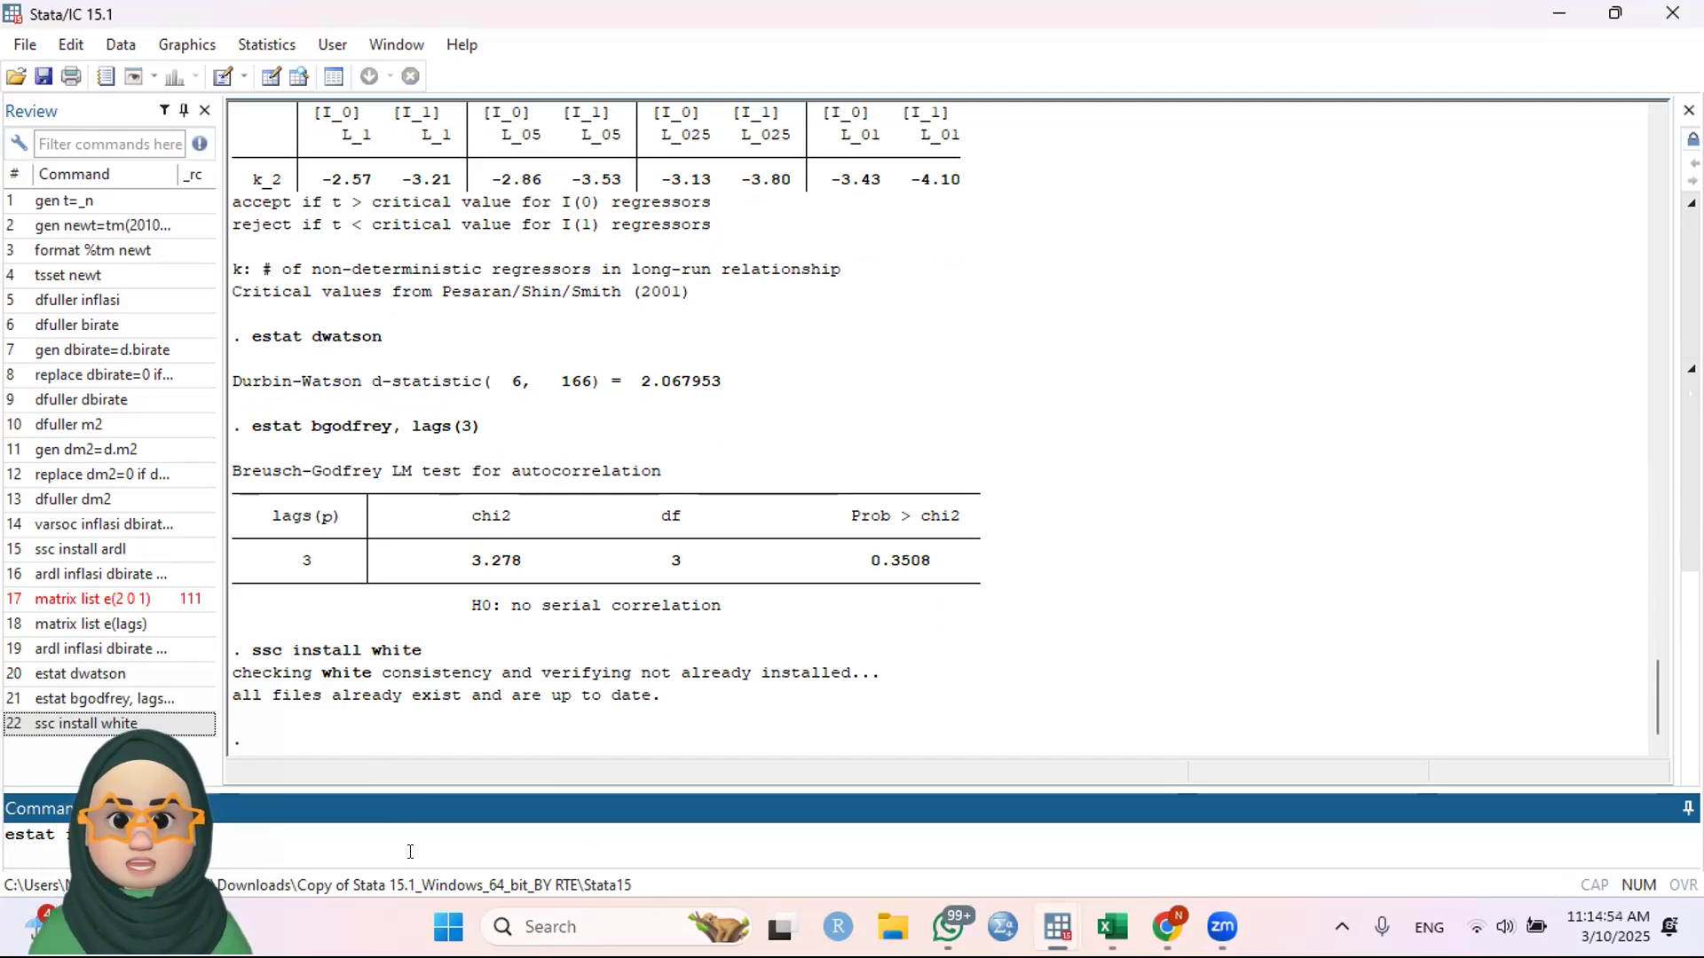
key("Return")
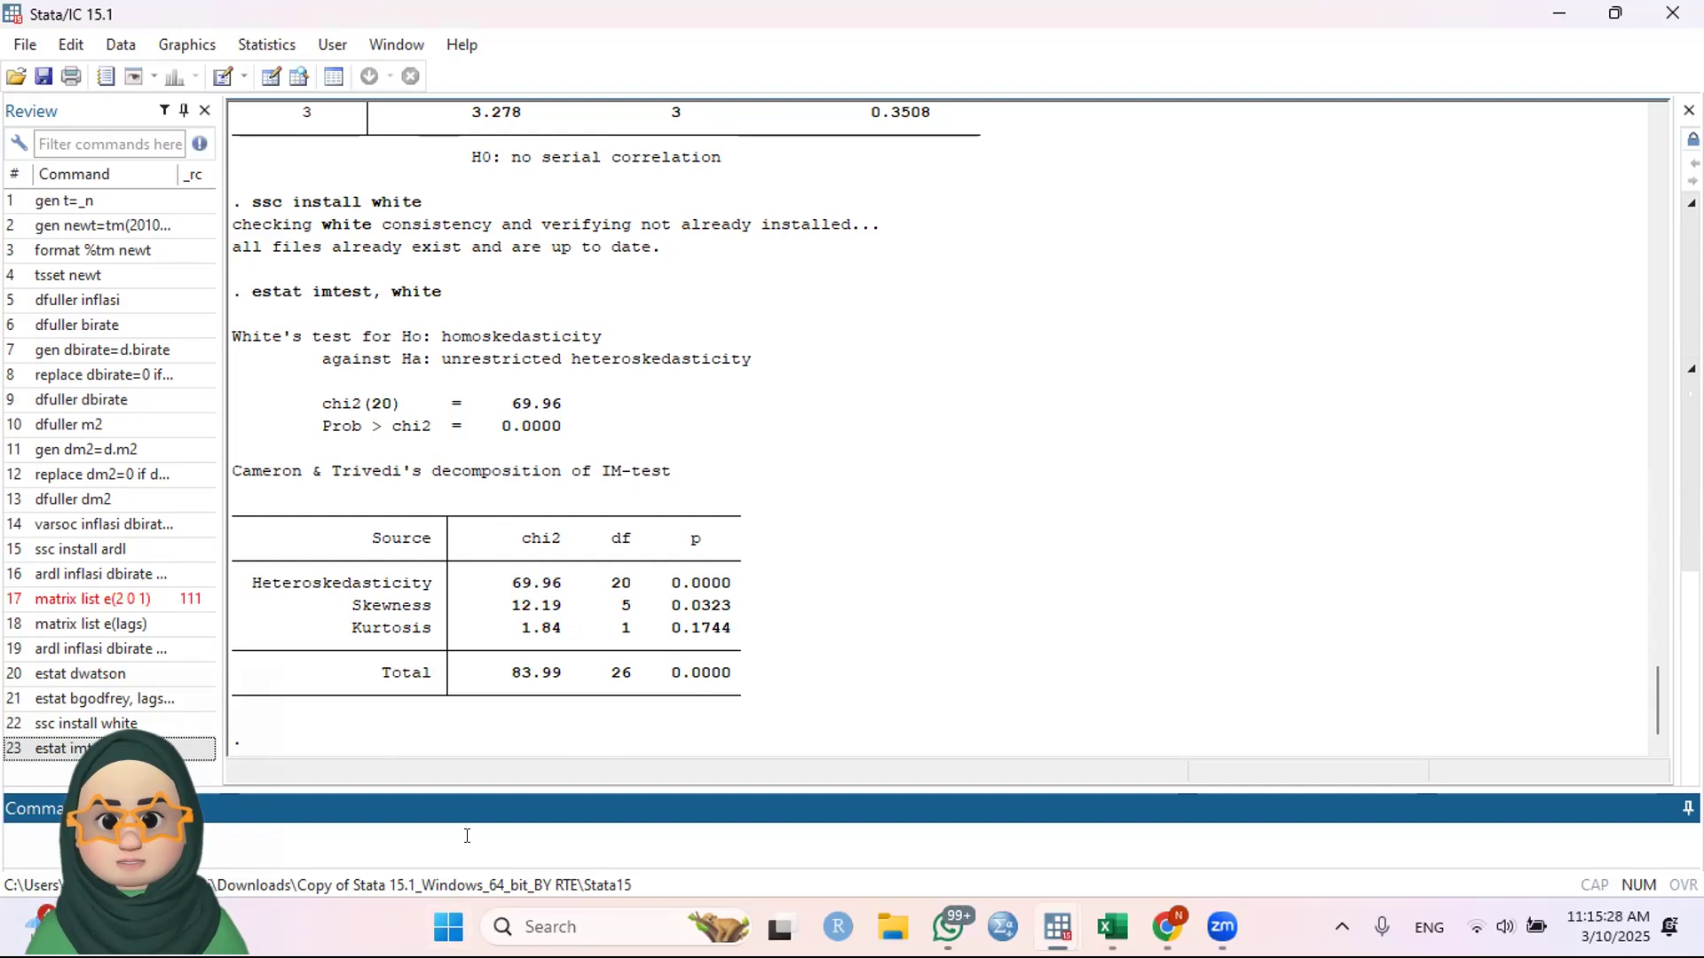
Install the cusum6 package with ssc install cusum6 and plot parameter stability with cusum6 inflasi dbirate dm2, cs(cusum) lw (lower)
type("i")
key("Return")
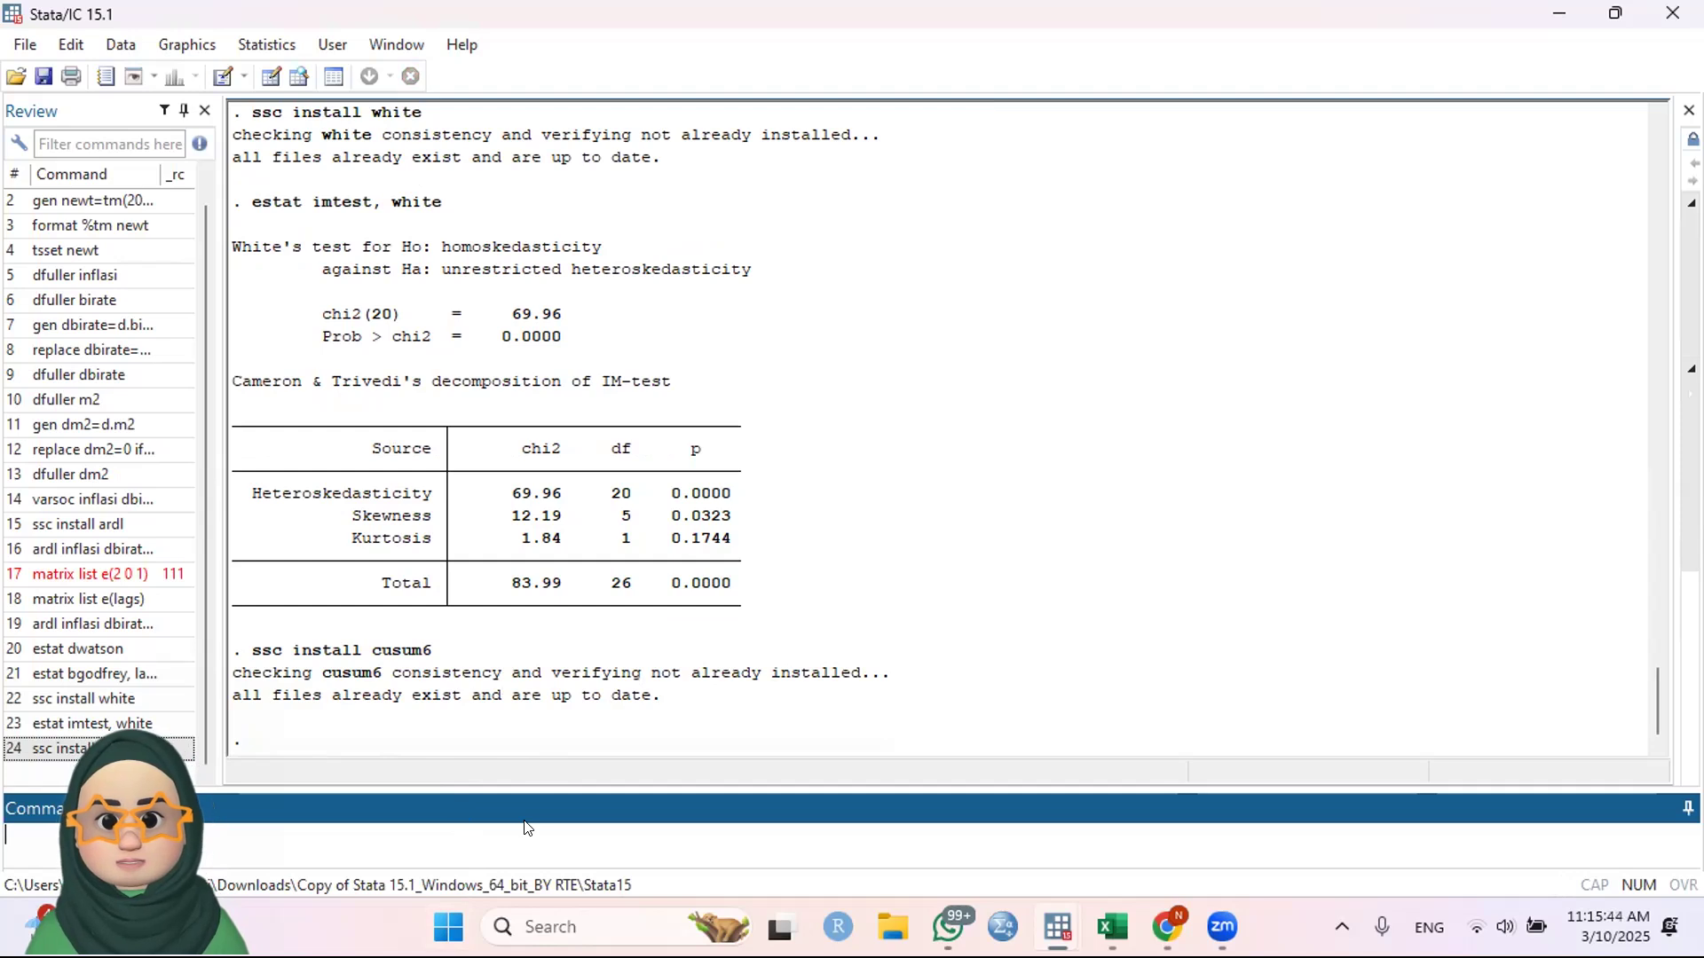
type("sum6")
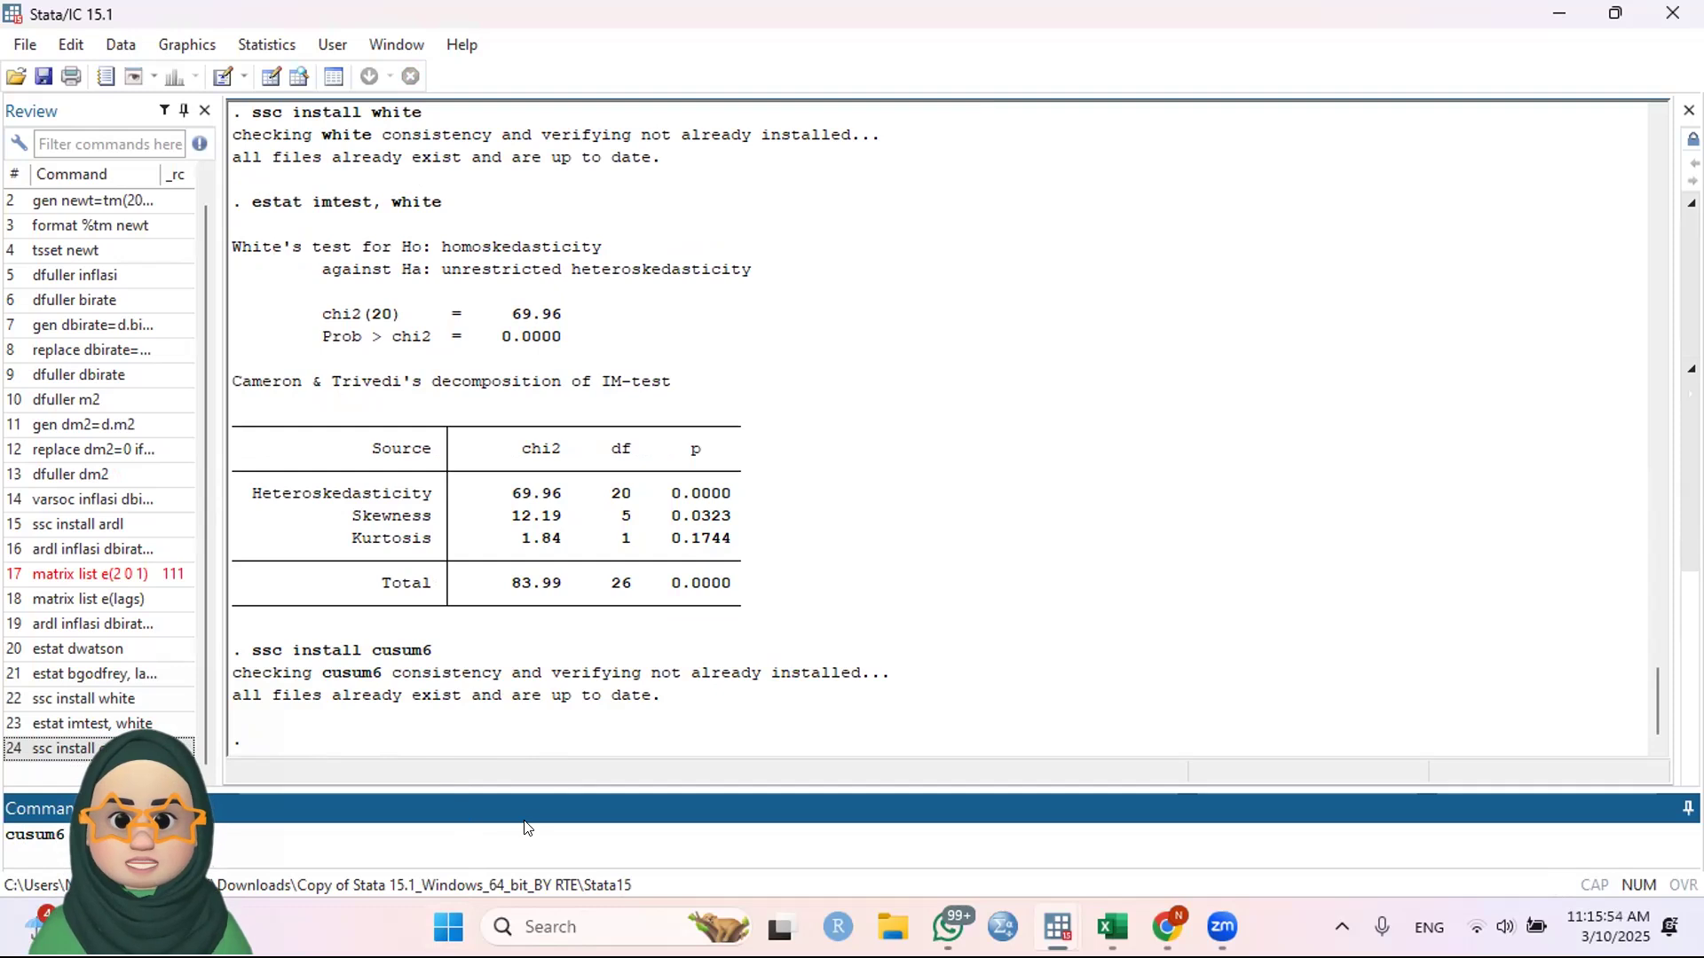
type("dm2, cs(")
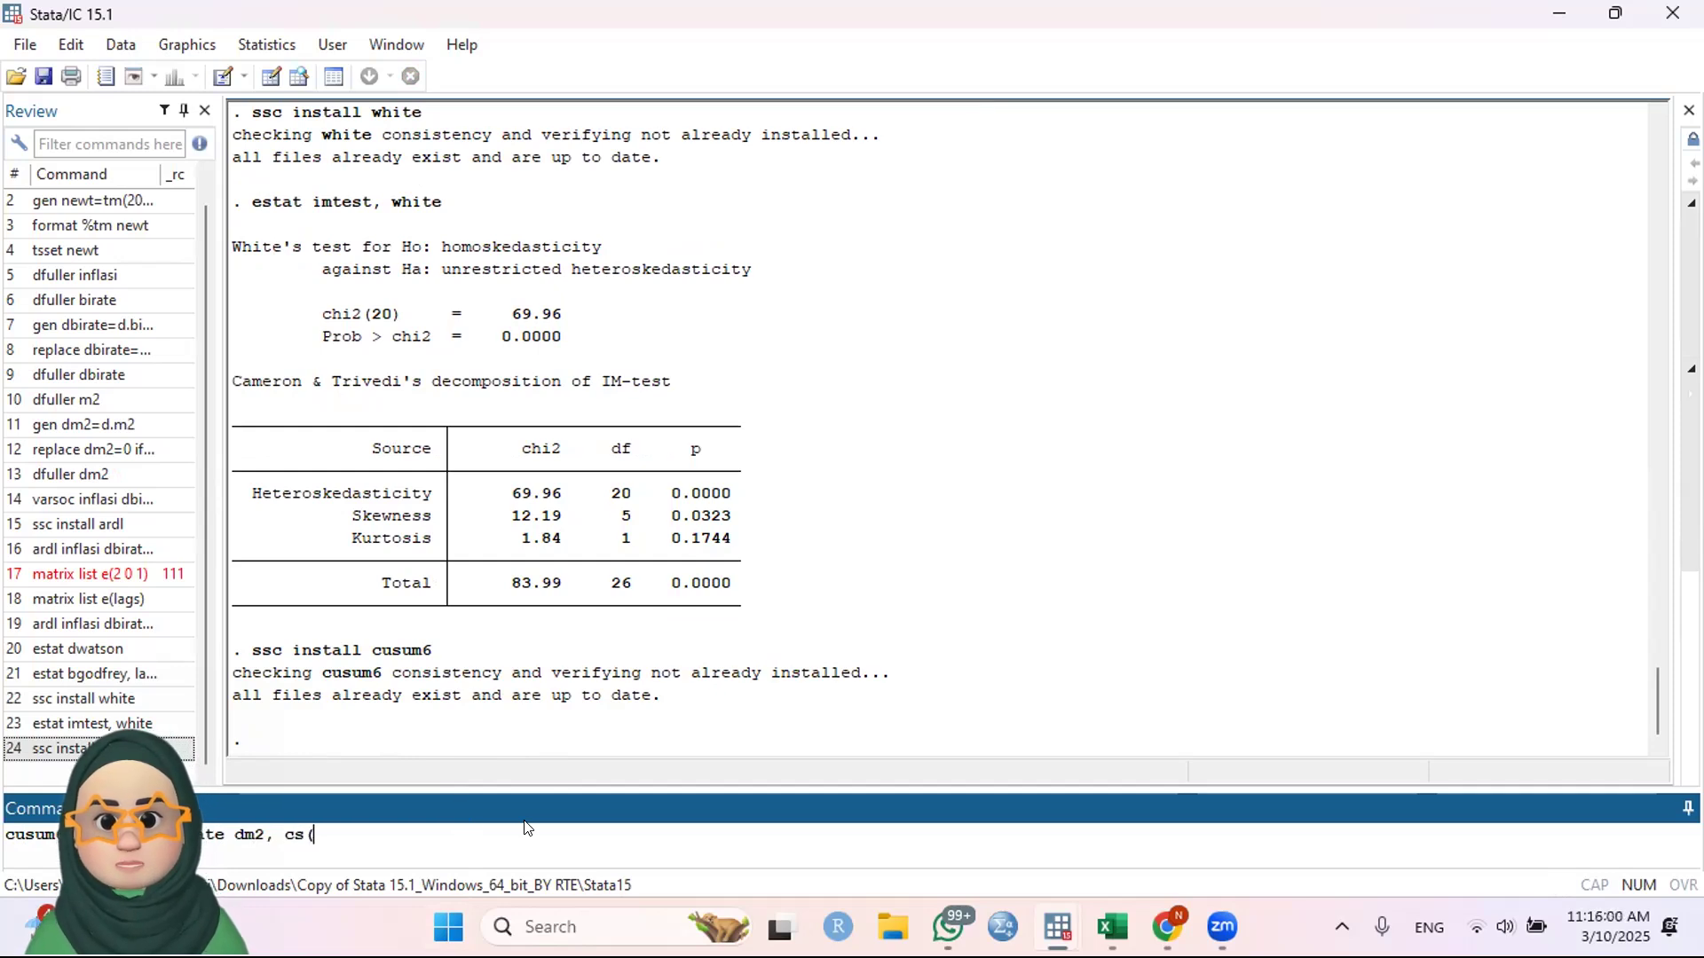
type("cusum")
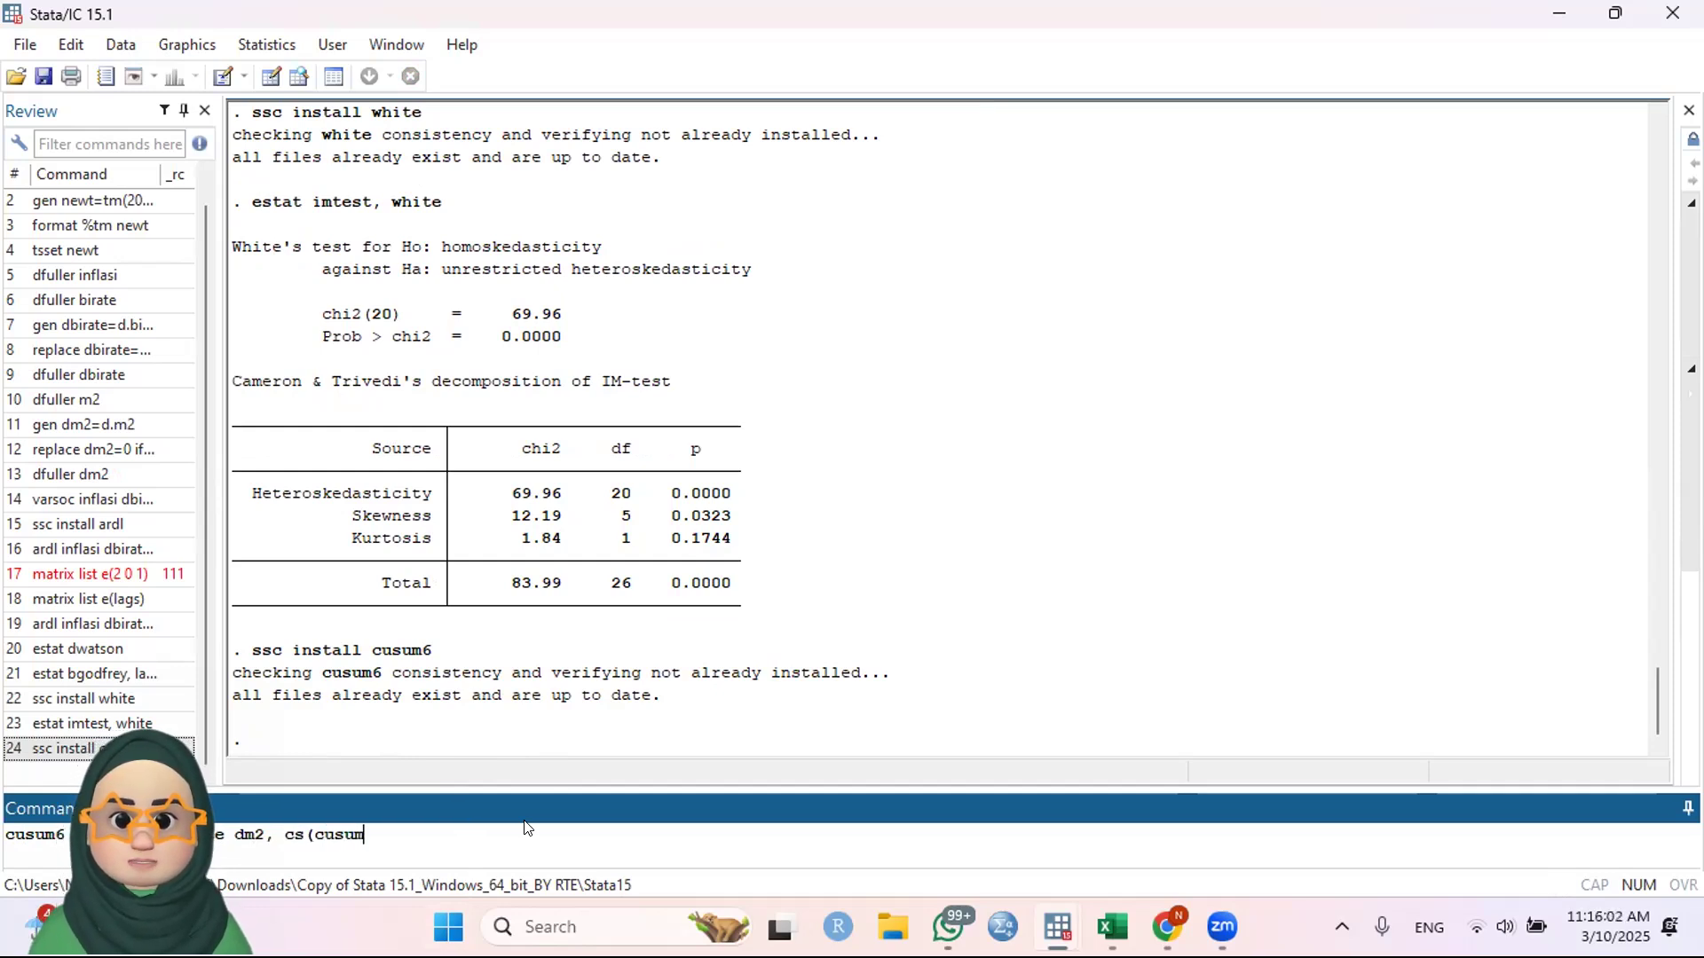
type(") lw")
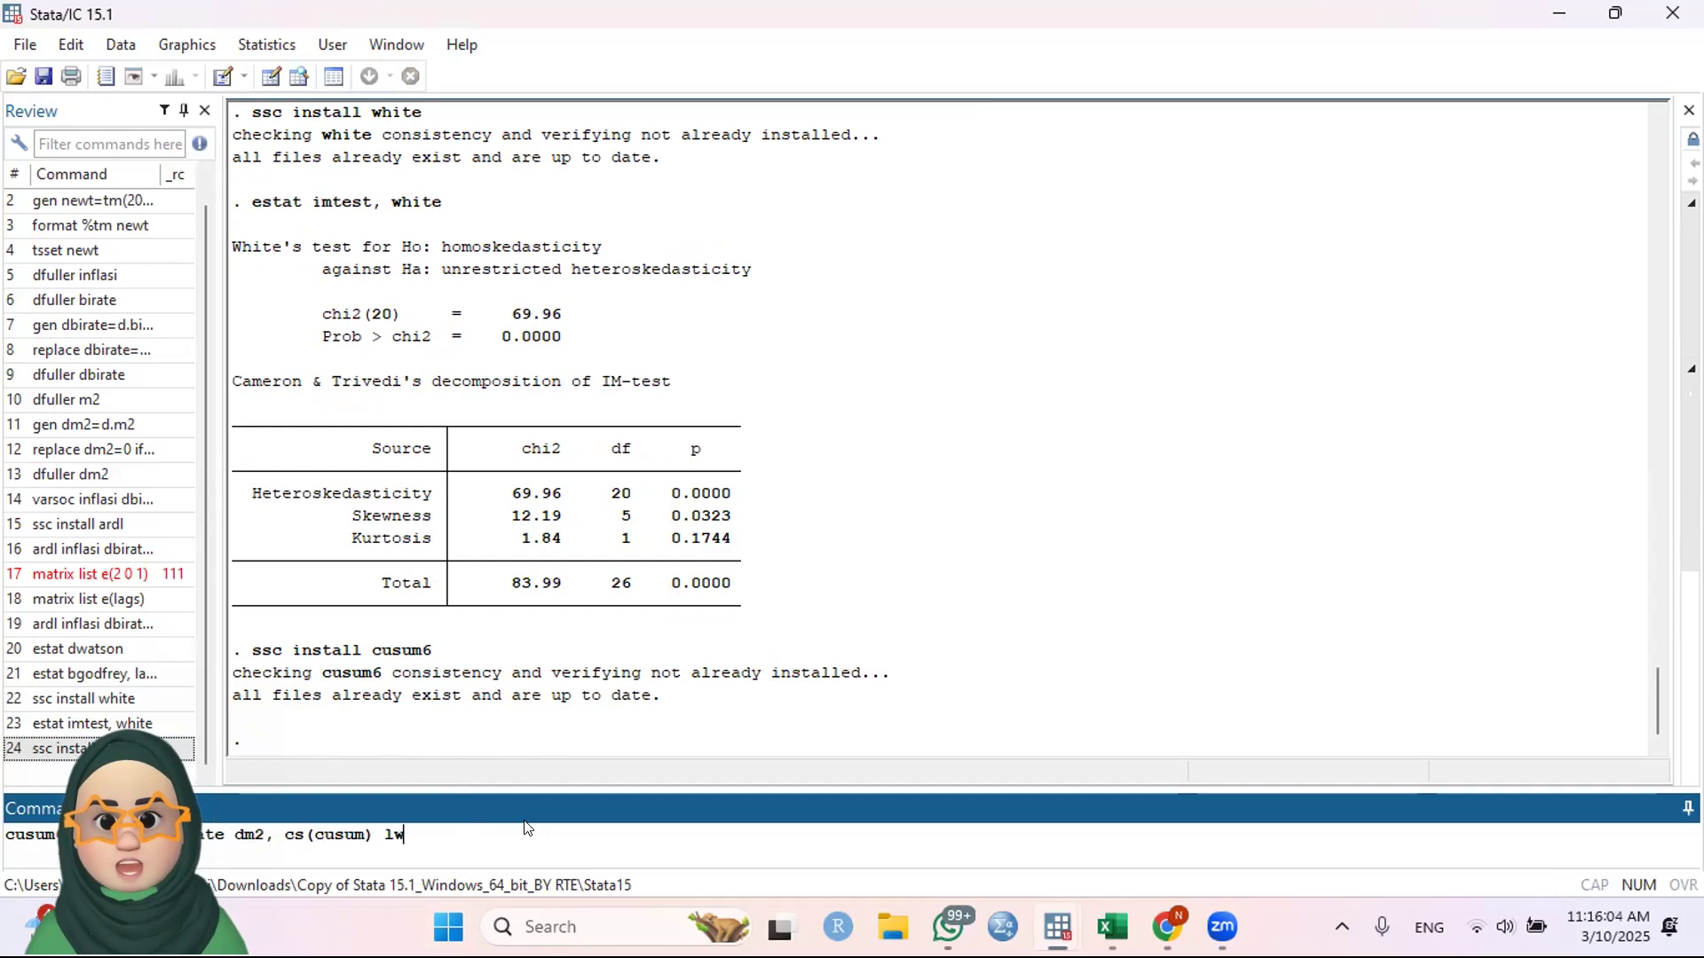
type(" (lowe")
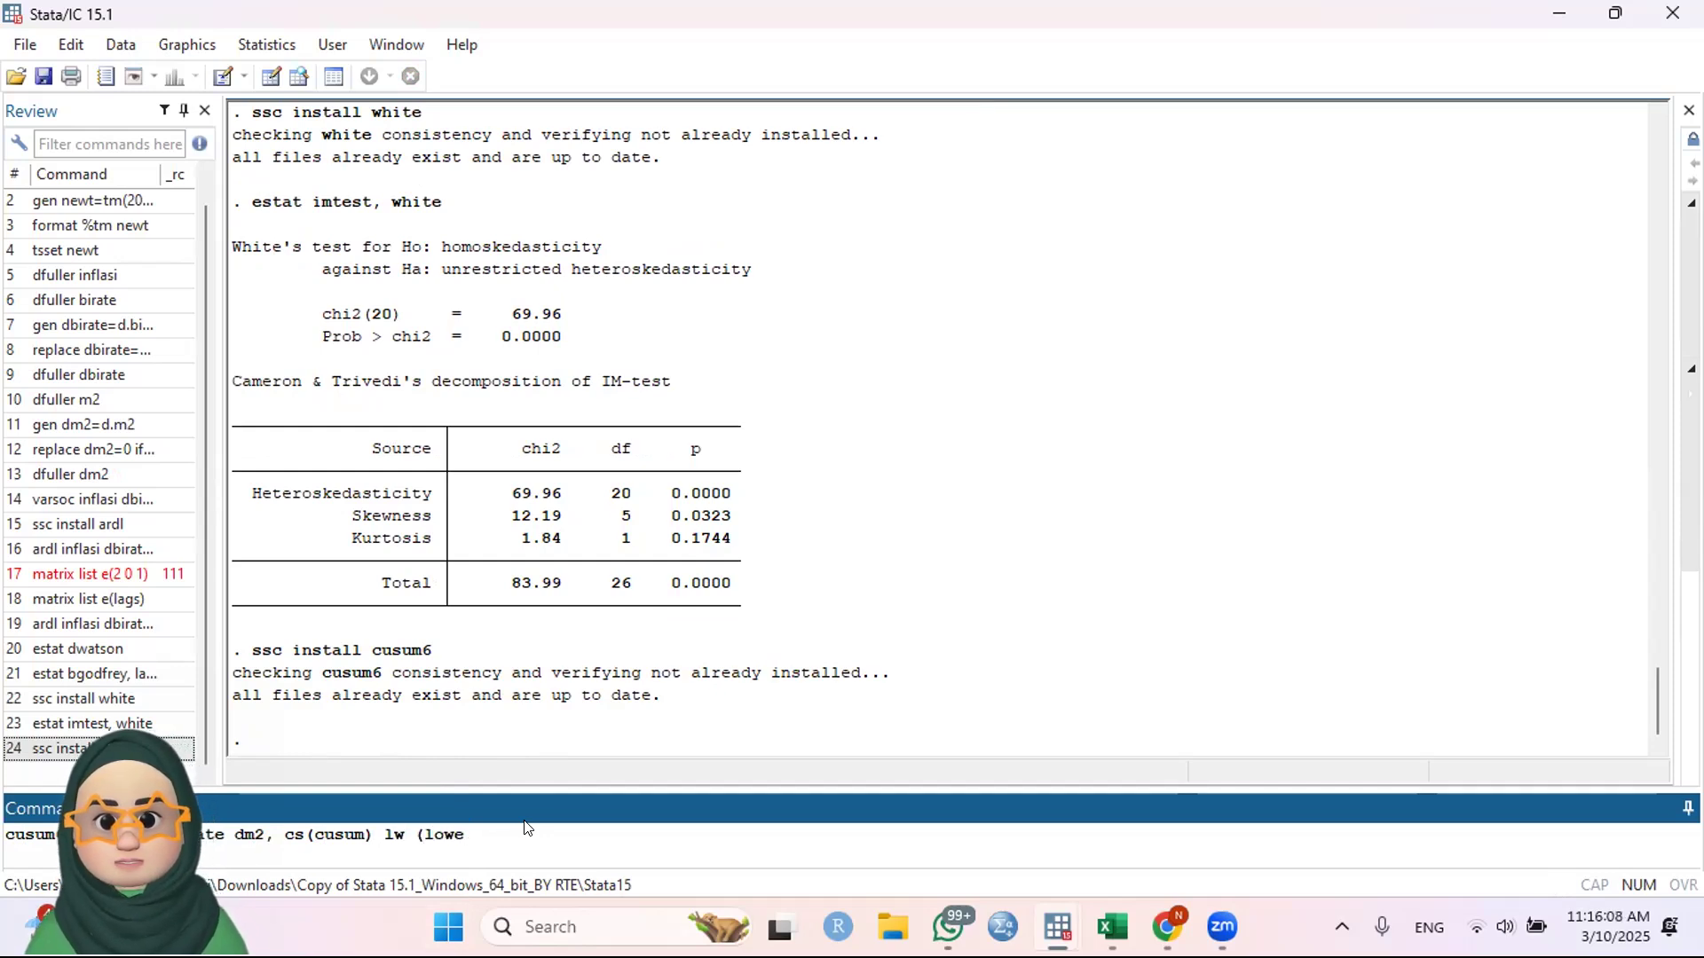
type("r)")
key("Return")
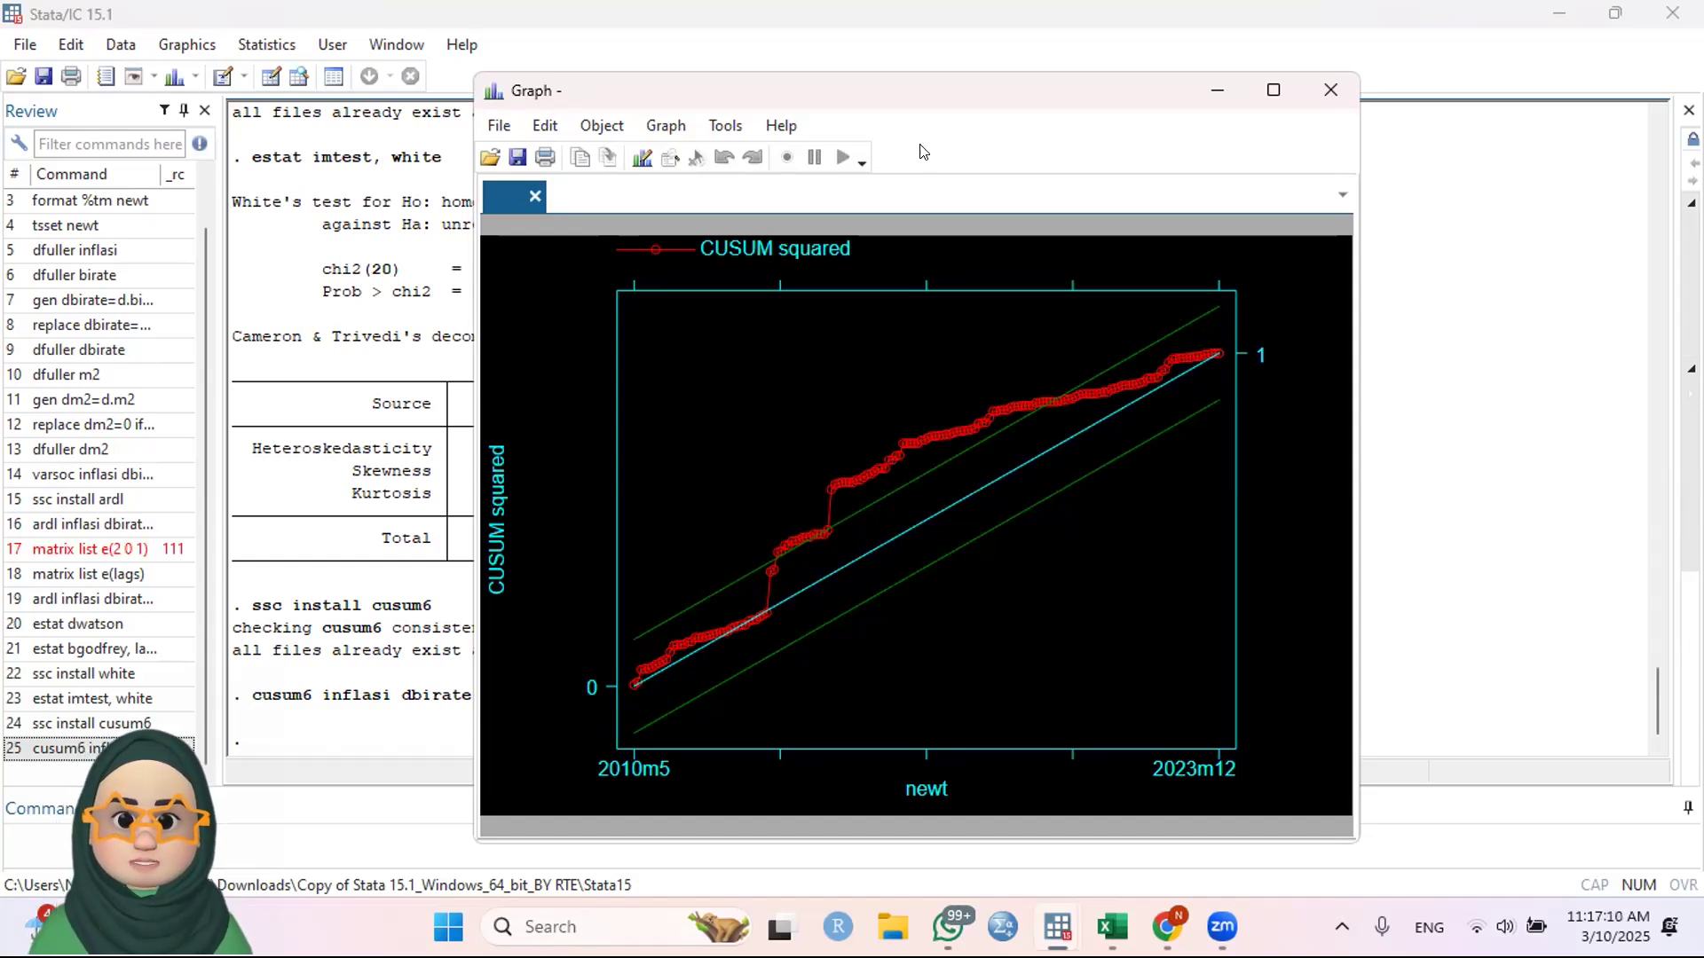
left_click_drag(951, 107, 948, 57)
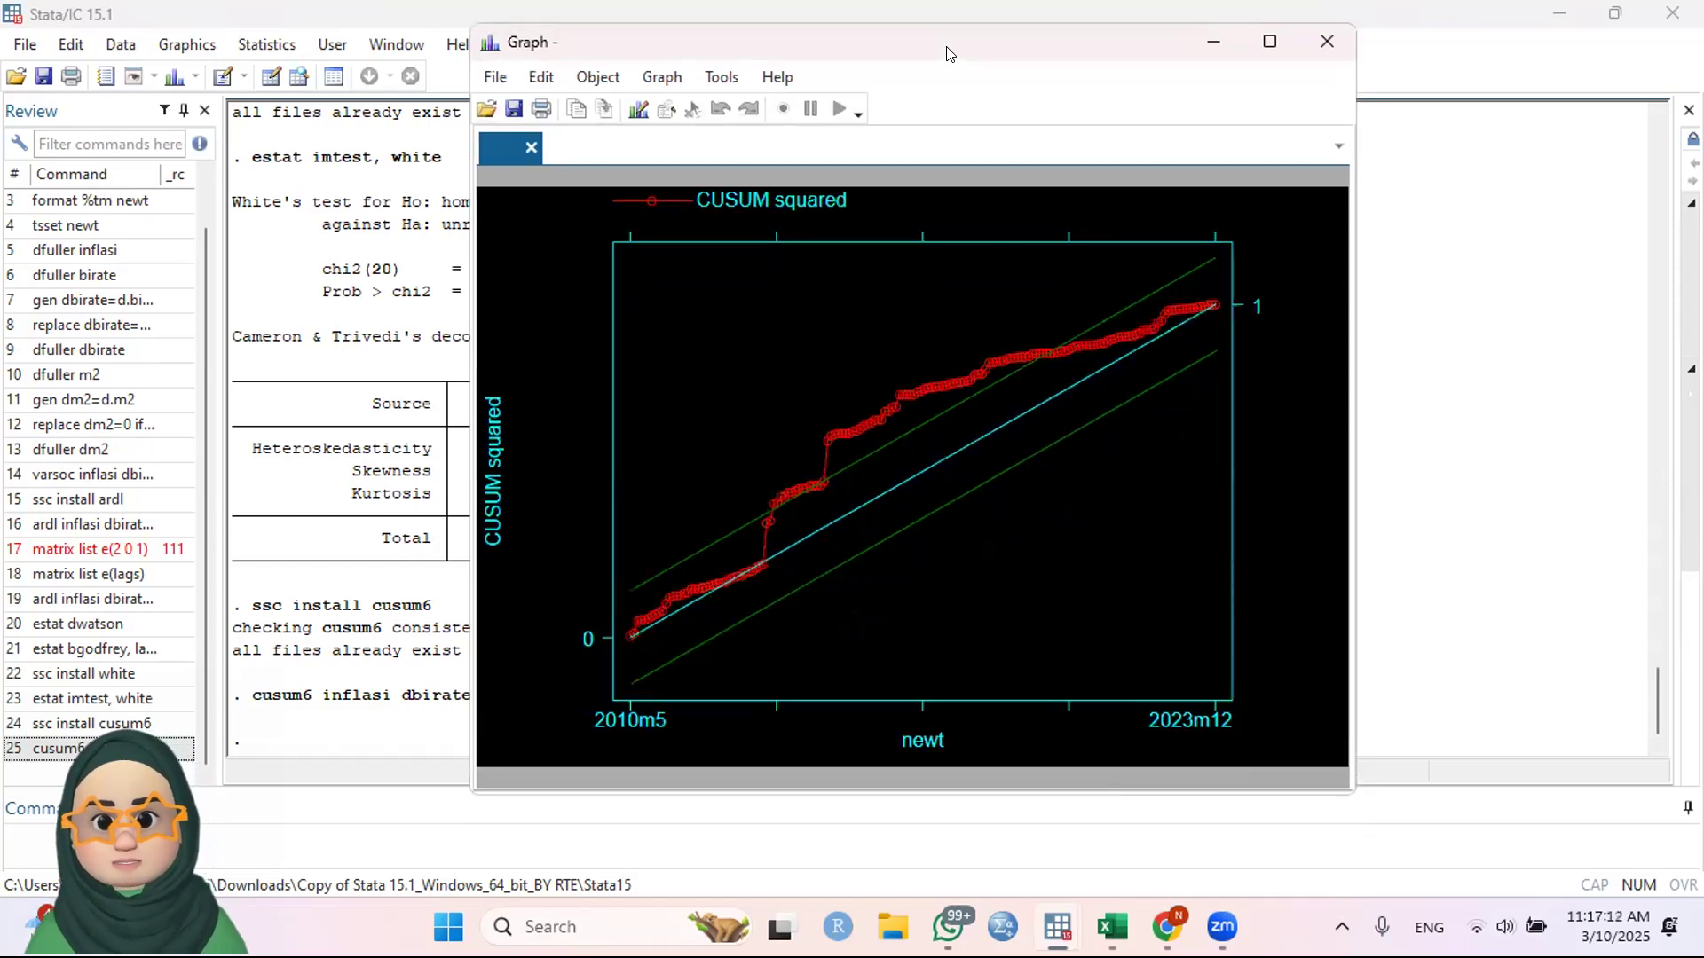